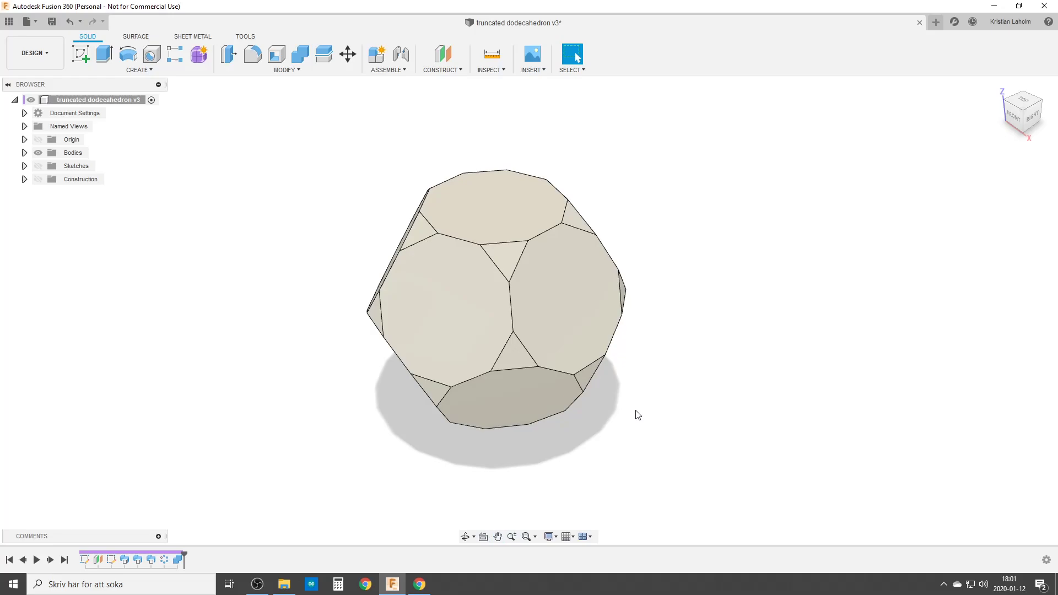
Step: Measure the edge shared by two large faces and an adjacent triangle edge on the truncated dodecahedron
shift+middle_drag(568, 413, 580, 381)
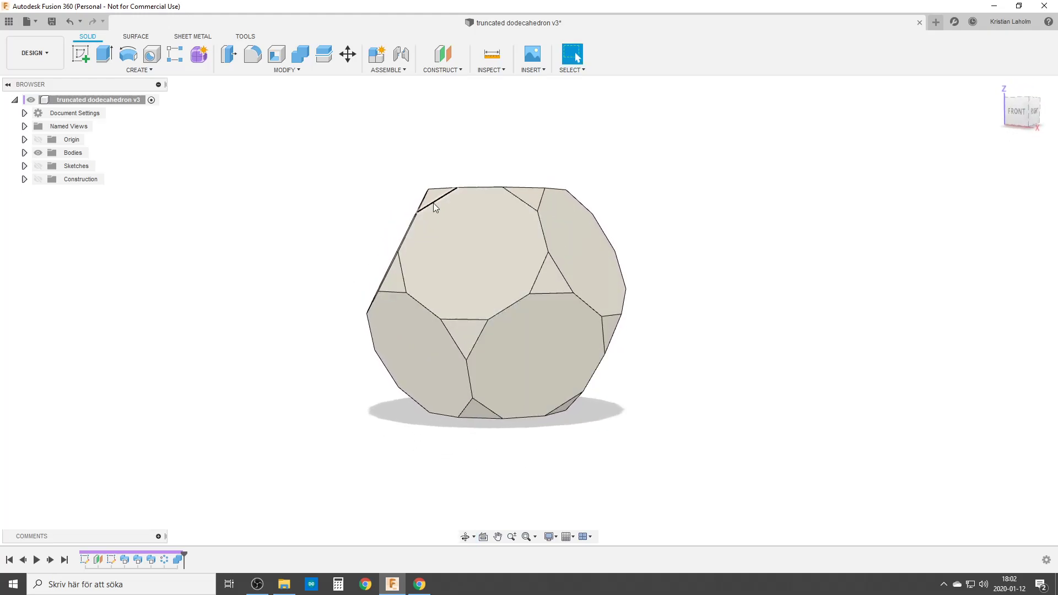
shift+middle_drag(523, 279, 515, 333)
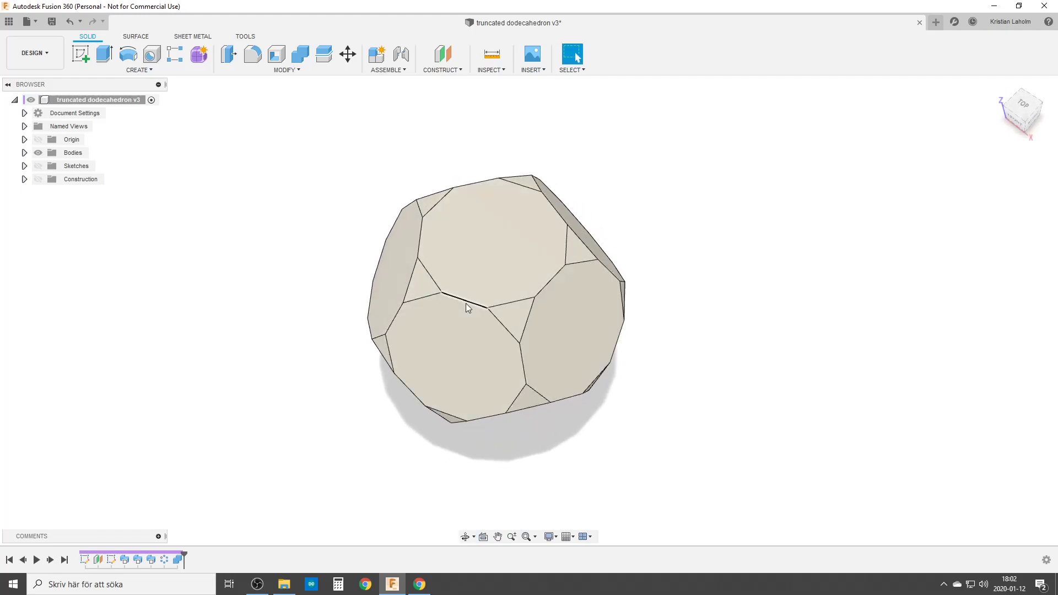
middle_drag(510, 331, 509, 304)
scroll(479, 317, up, 3)
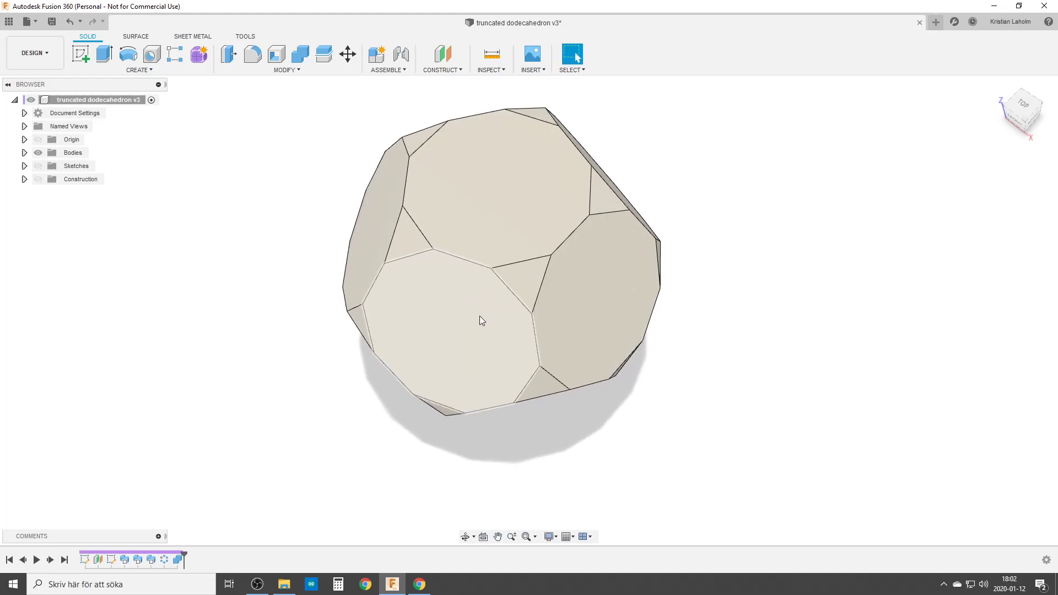
click(448, 247)
ctrl+click(521, 287)
click(495, 50)
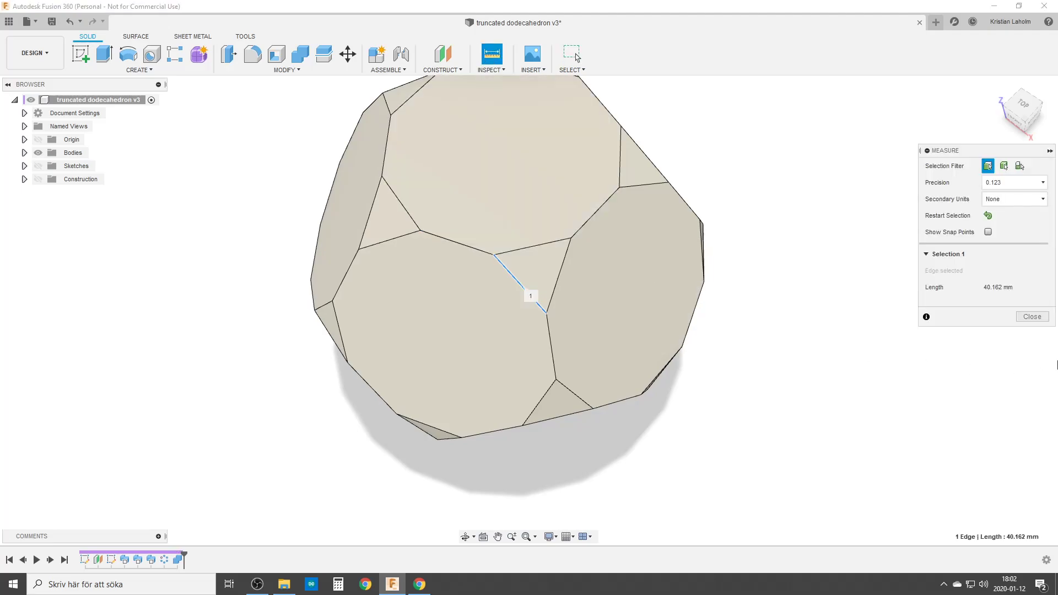
click(1031, 316)
click(492, 52)
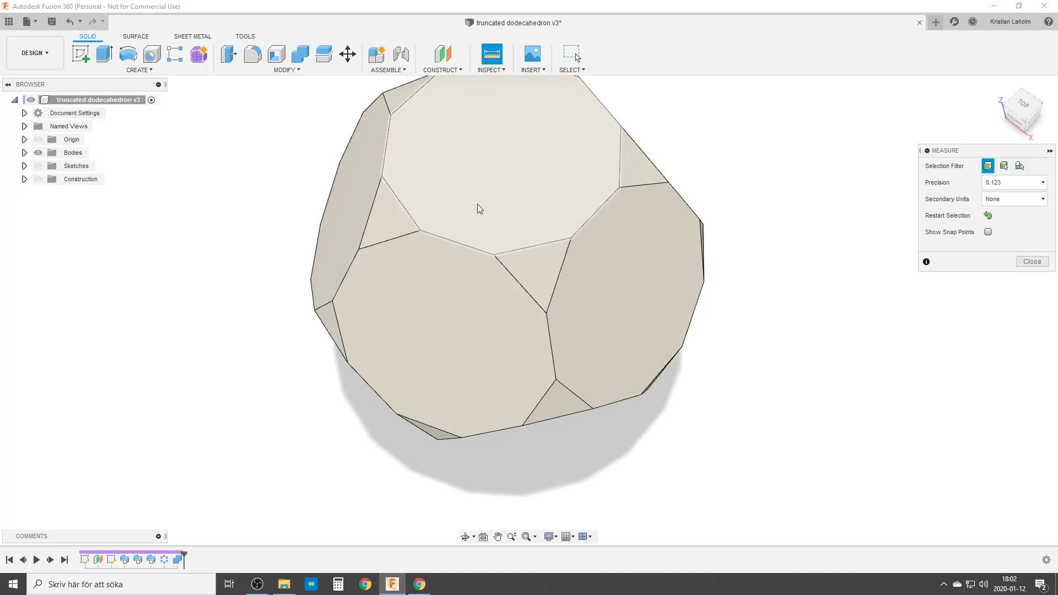
click(452, 247)
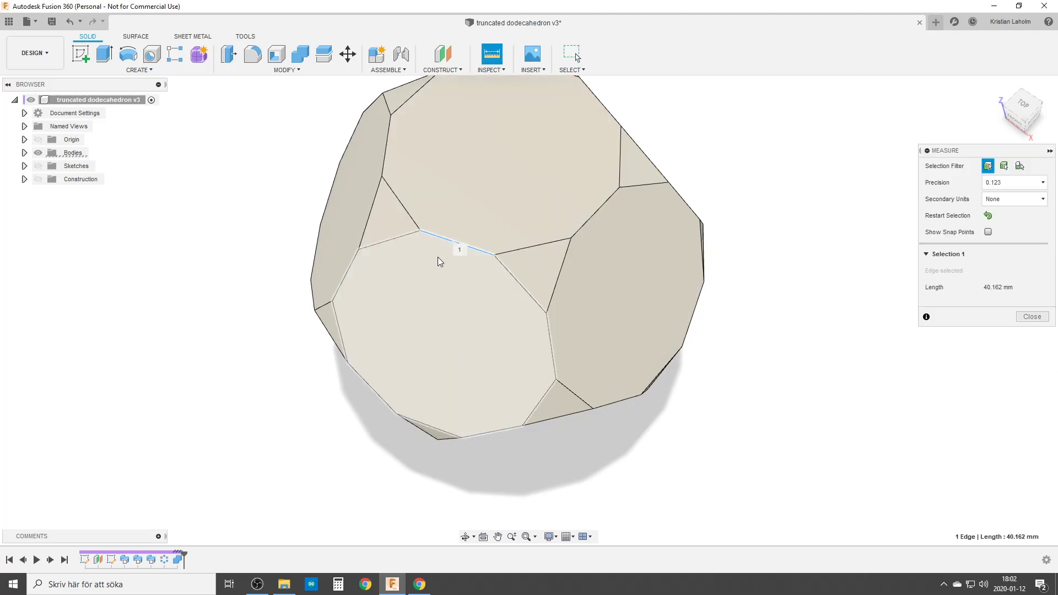
click(526, 299)
click(1032, 409)
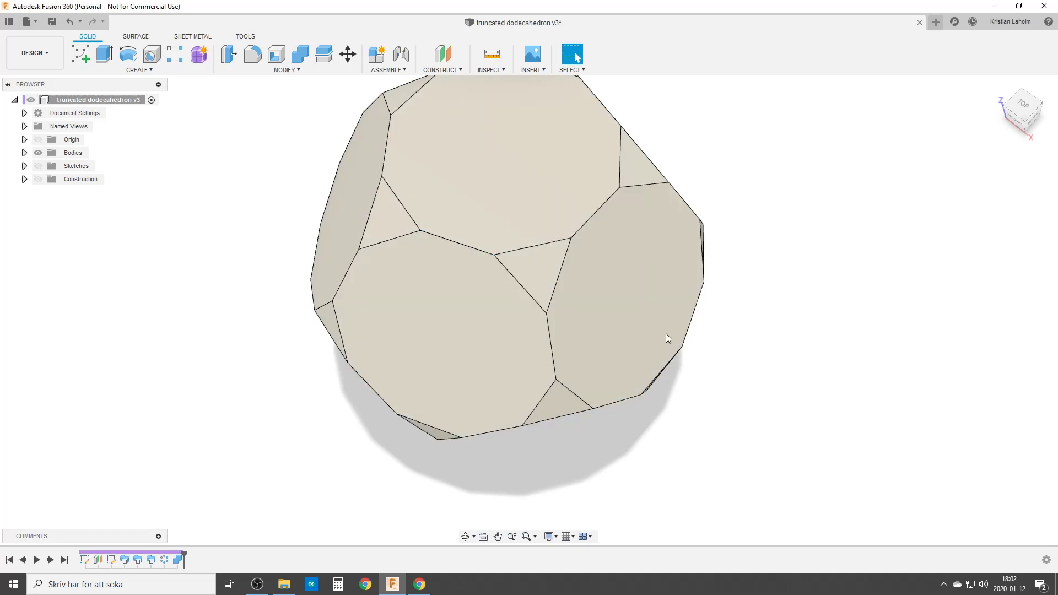
scroll(548, 323, down, 3)
shift+middle_drag(548, 323, 418, 304)
shift+middle_drag(514, 321, 672, 318)
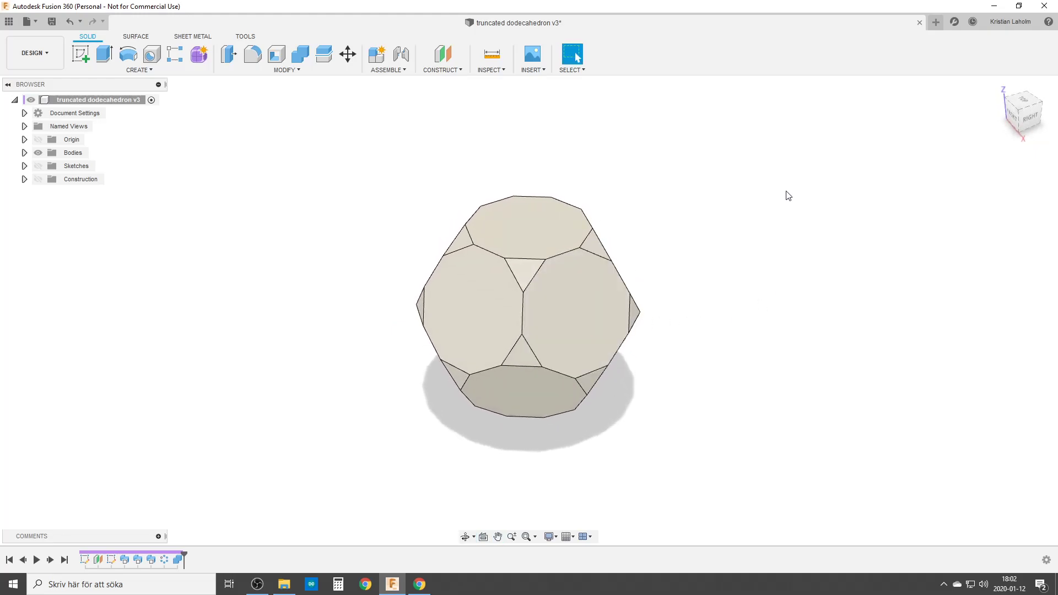
Step: Create a new design and sketch a vertical line about 65 mm long beside the origin on the front plane
click(936, 22)
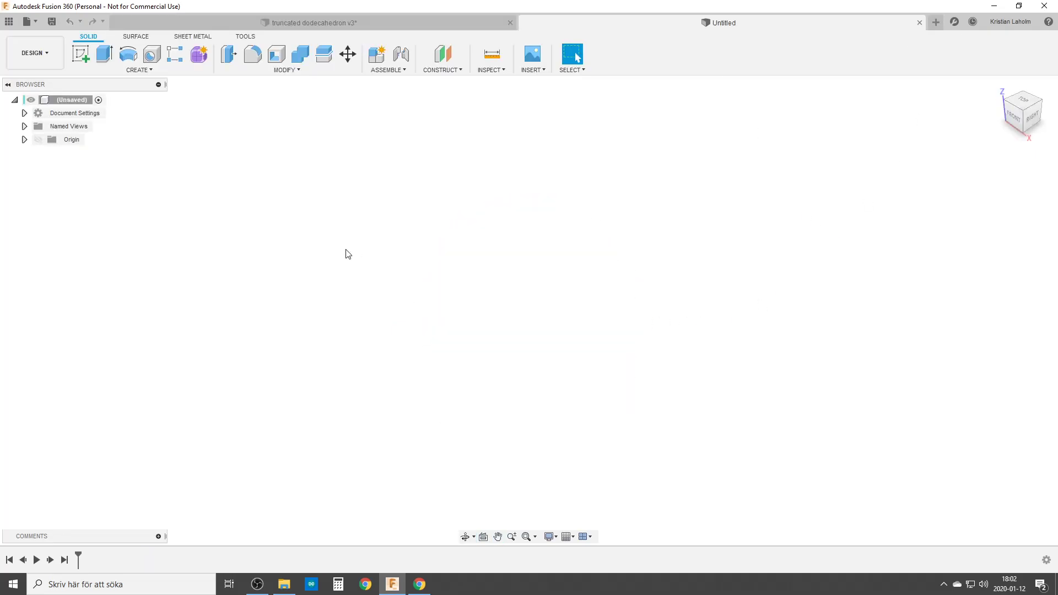
click(81, 54)
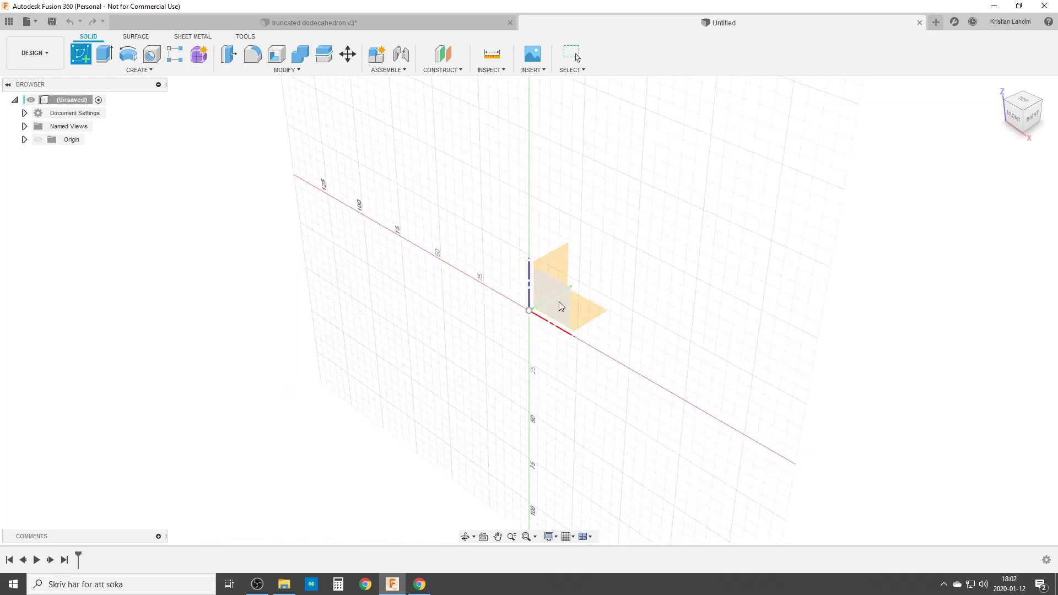
click(560, 303)
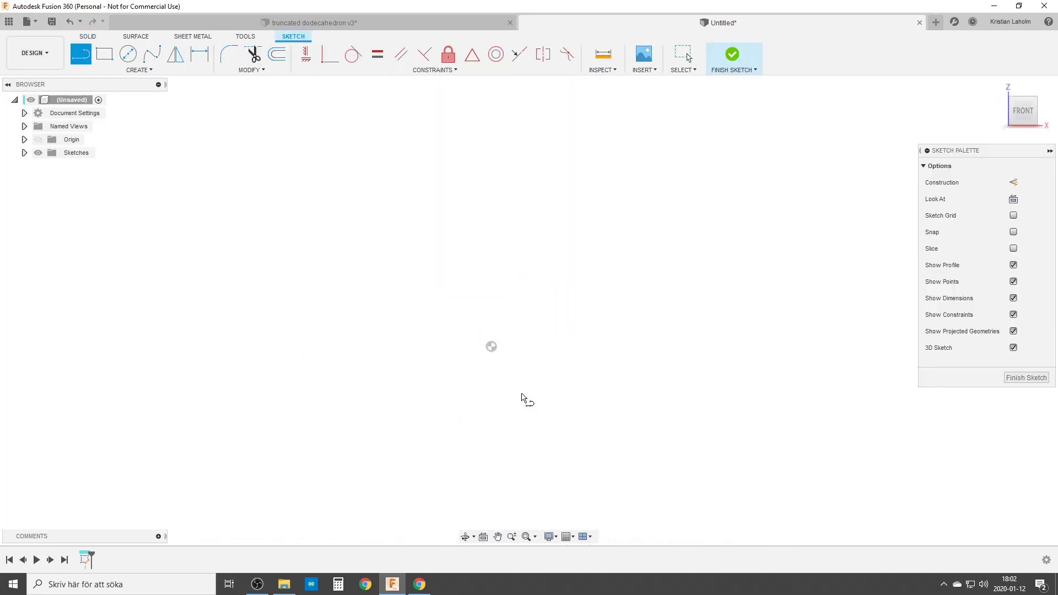
click(564, 427)
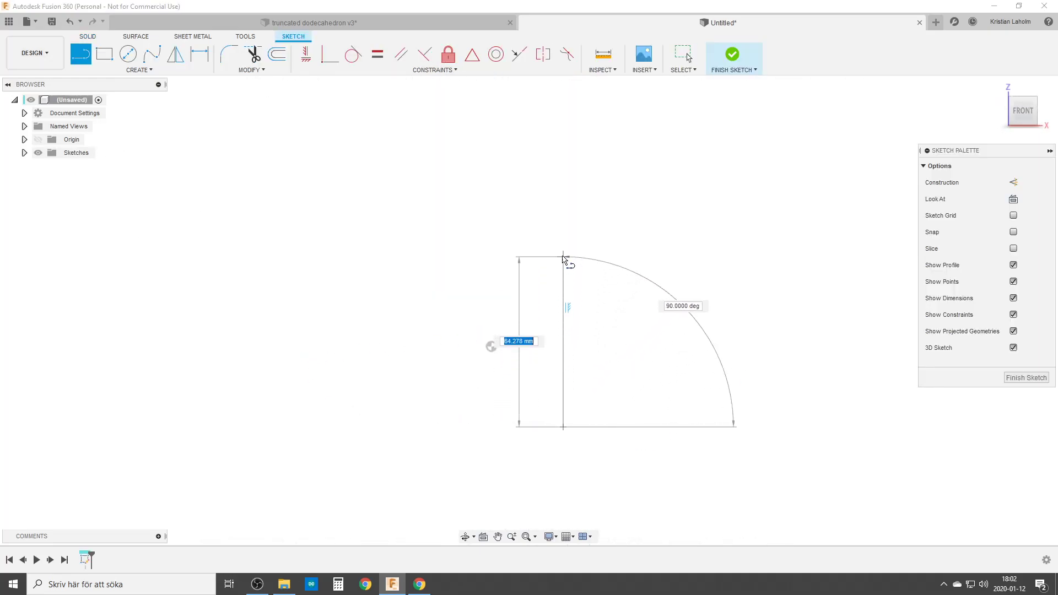
click(563, 255)
key(Escape)
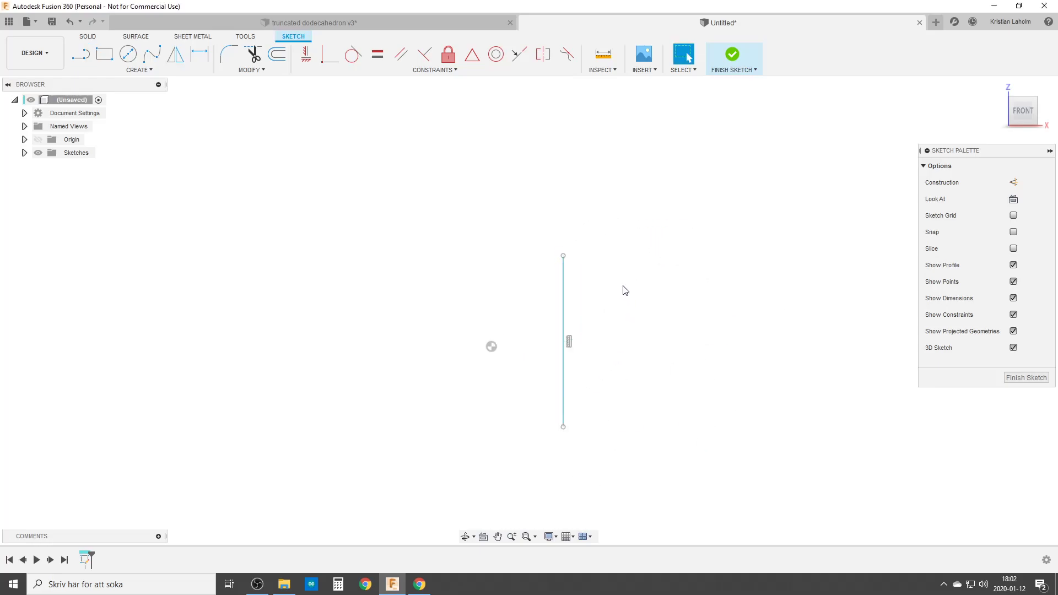
Step: Constrain the vertical line's midpoint to the sketch origin
click(562, 307)
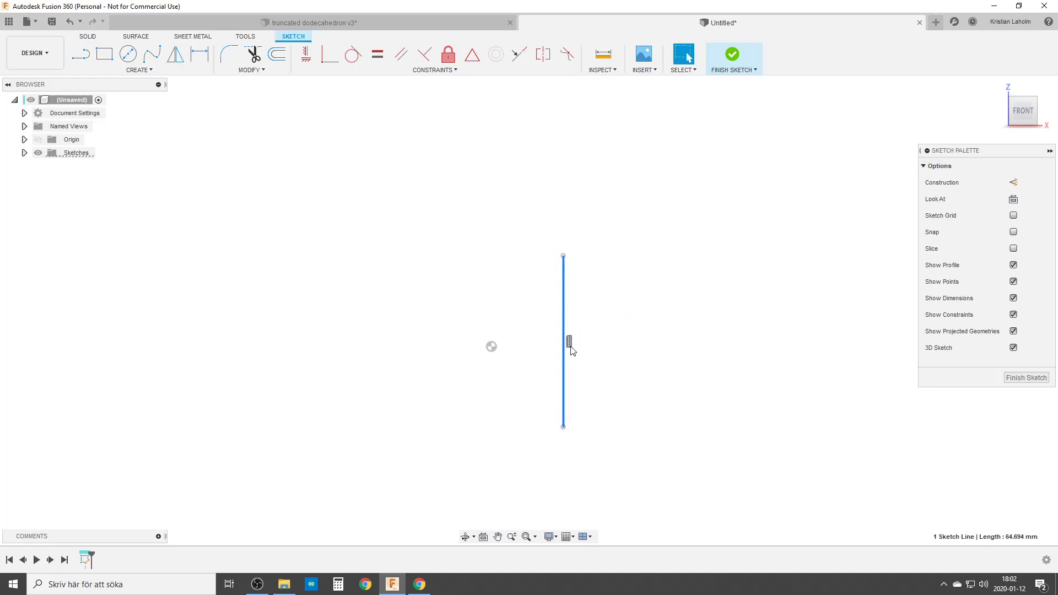
click(471, 54)
click(491, 348)
mouse_move(589, 416)
middle_down()
mouse_move(587, 406)
mouse_move(644, 396)
middle_up()
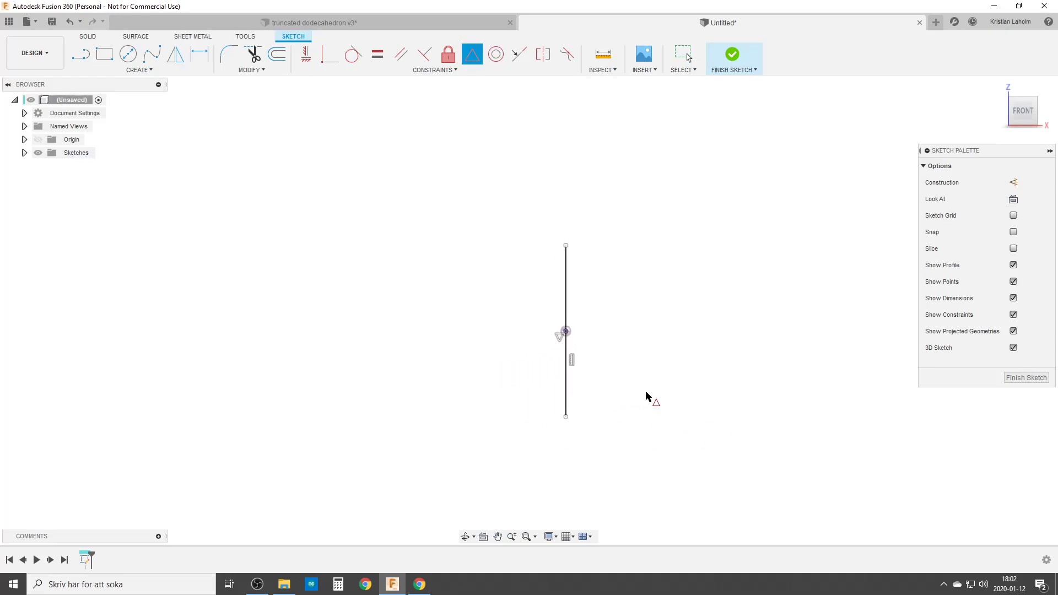
Step: Dimension the vertical line to 100 mm and hide the sketch dimensions
key(d)
click(565, 292)
click(236, 301)
text(1)
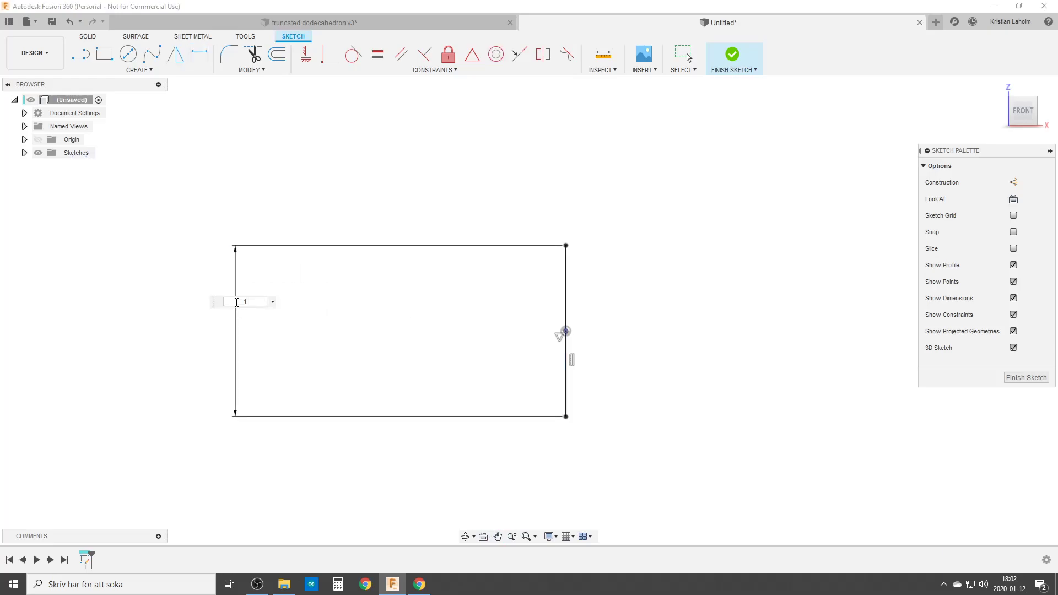
text(00)
key(Return)
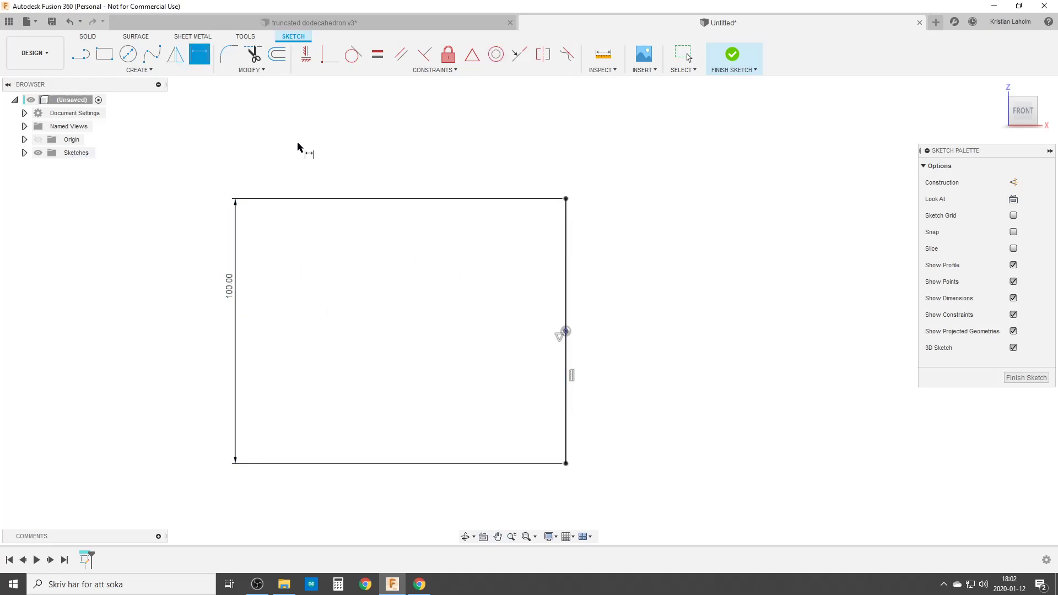
click(357, 25)
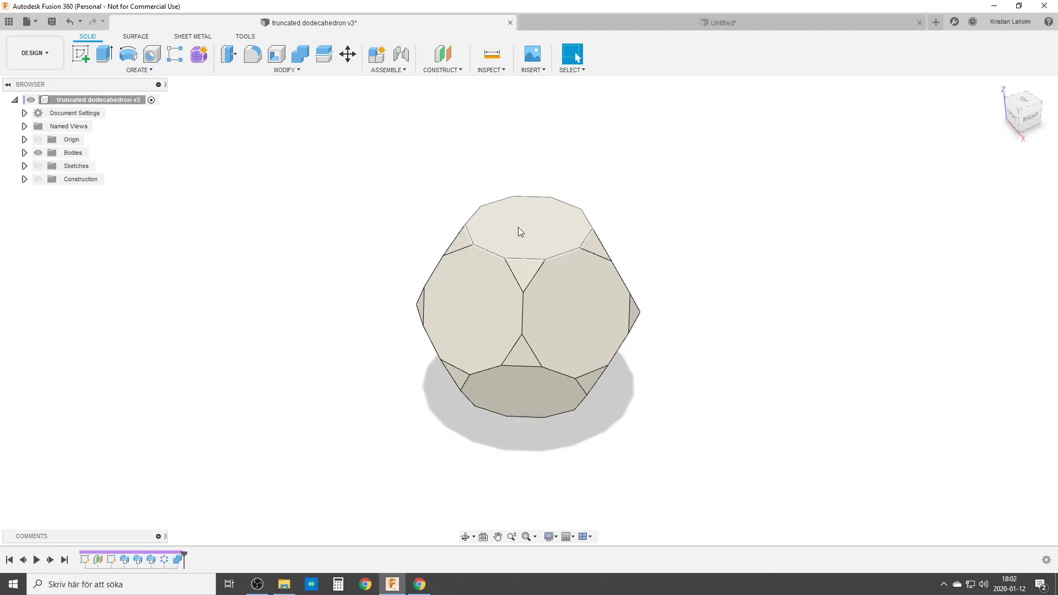
click(683, 26)
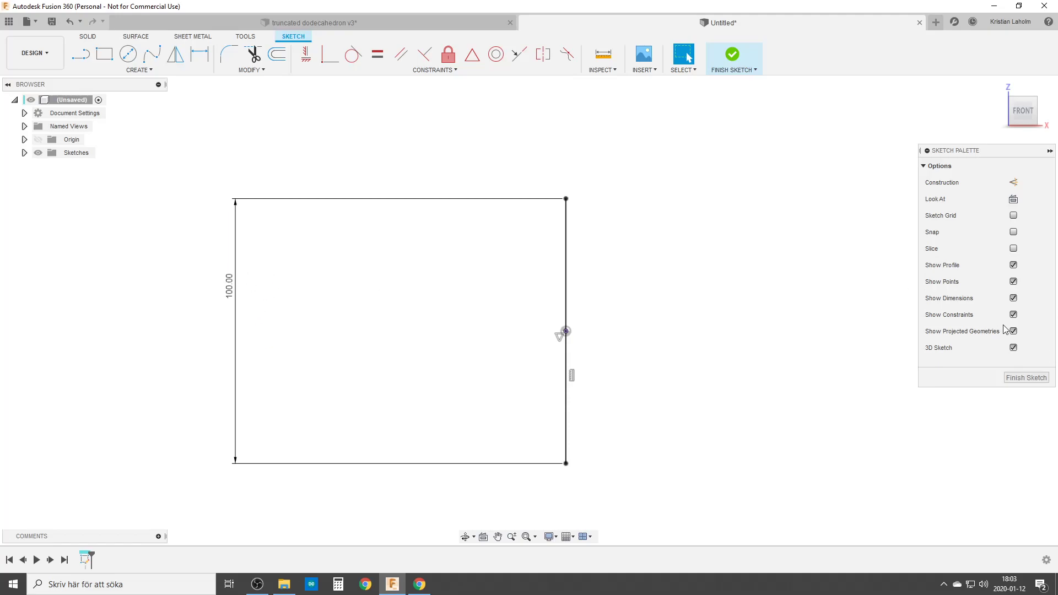
click(1013, 299)
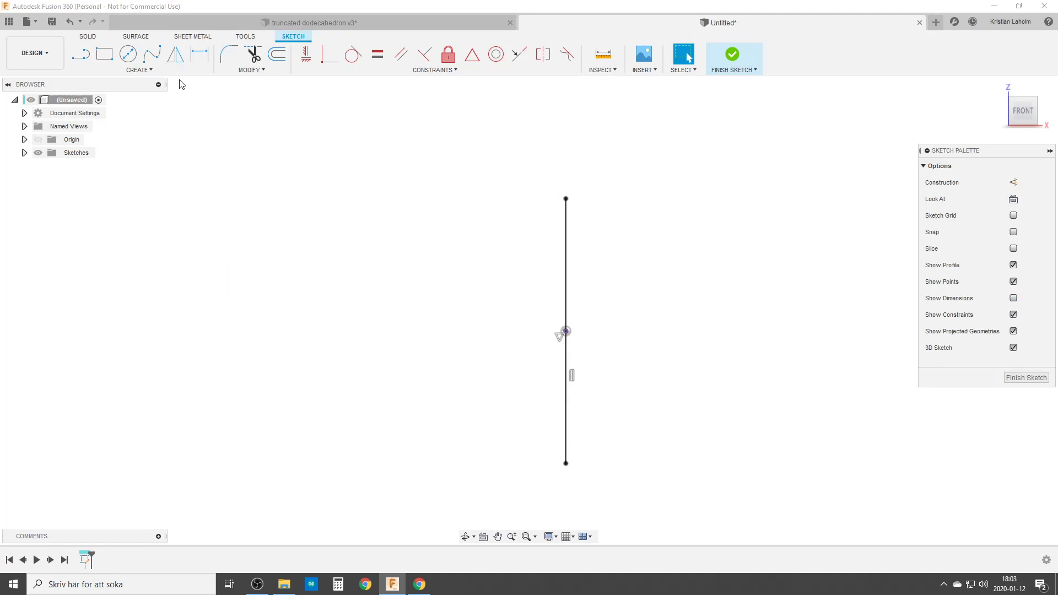
Step: Draw a five-sided circumscribed construction polygon centred on the lower endpoint of the vertical line
click(137, 66)
mouse_move(126, 136)
click(190, 137)
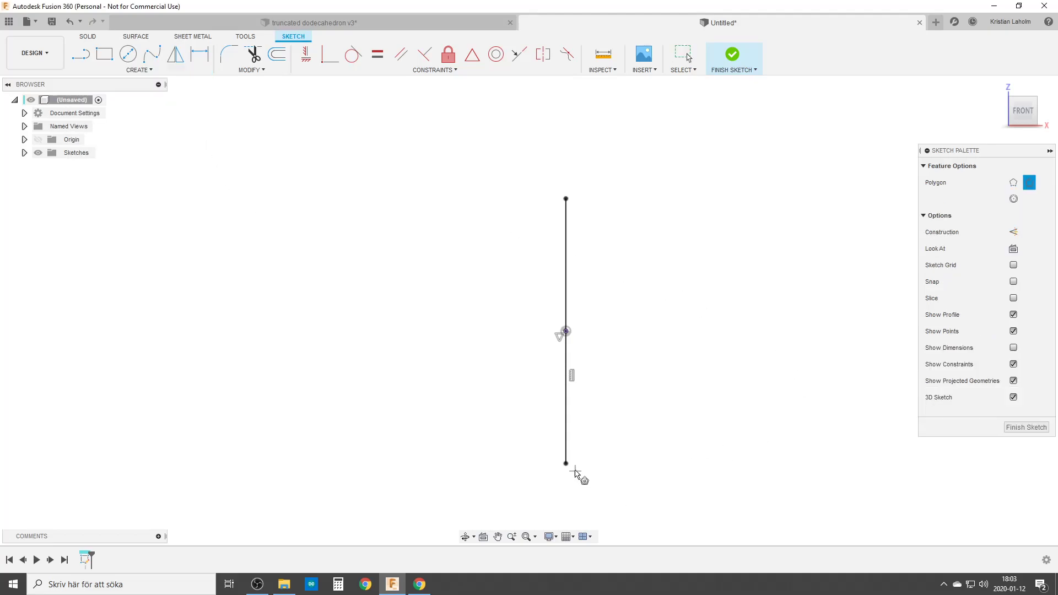
click(1013, 232)
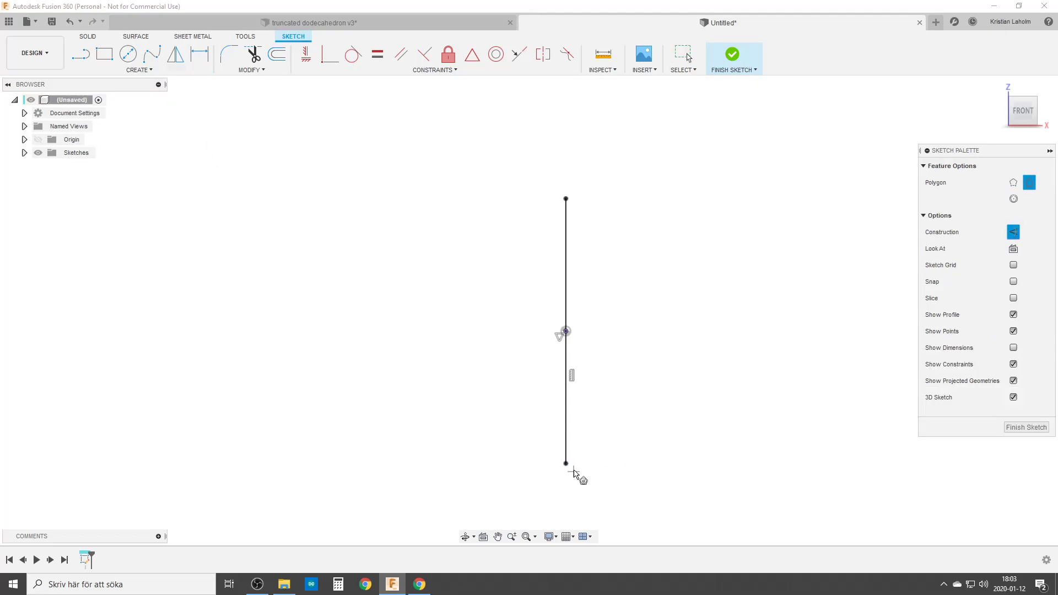
click(565, 464)
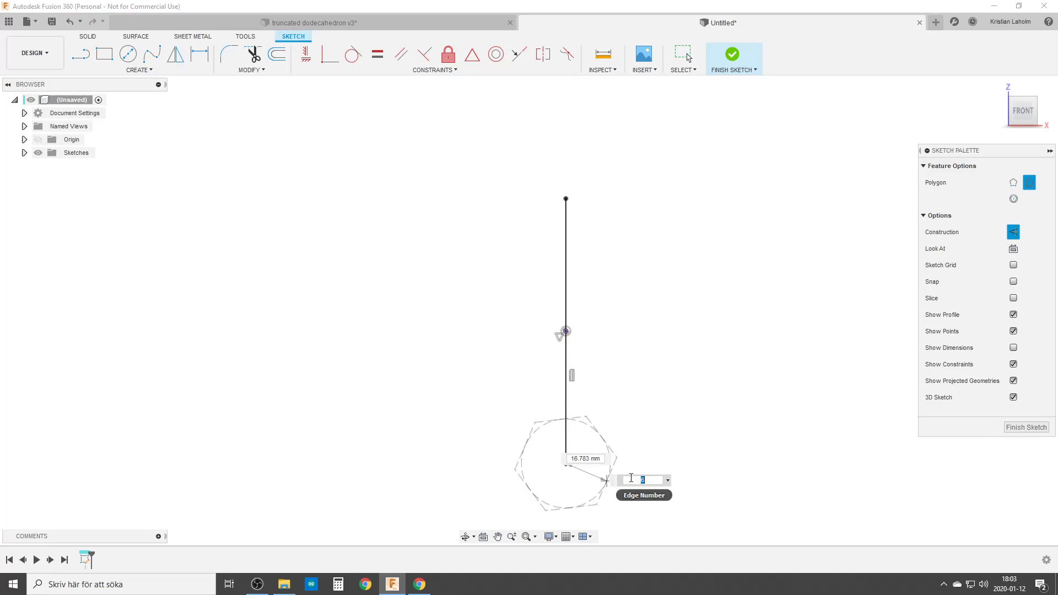
text(5)
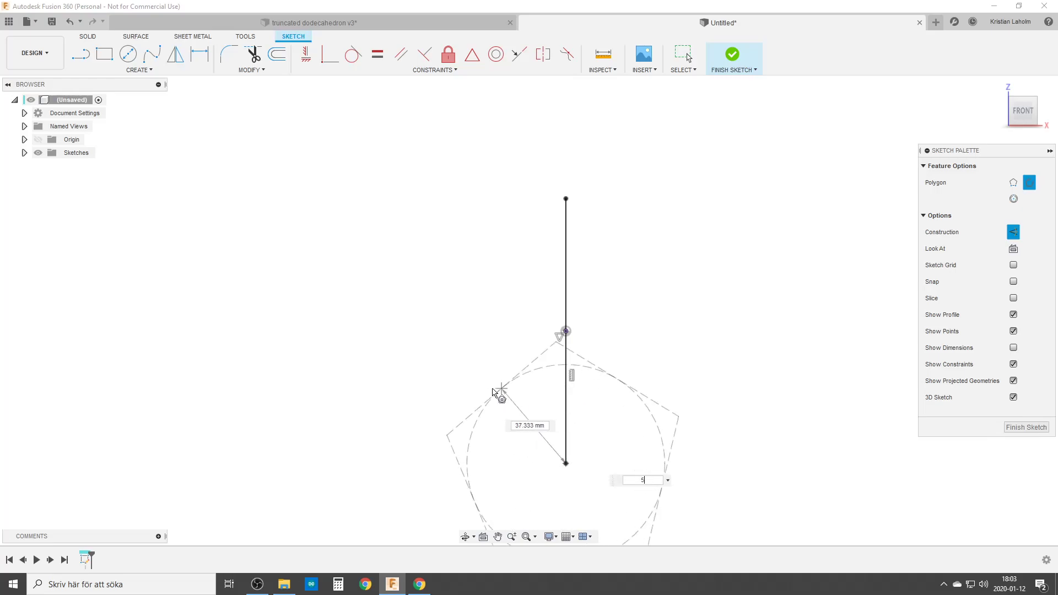
click(465, 462)
middle_drag(785, 448, 729, 356)
key(Escape)
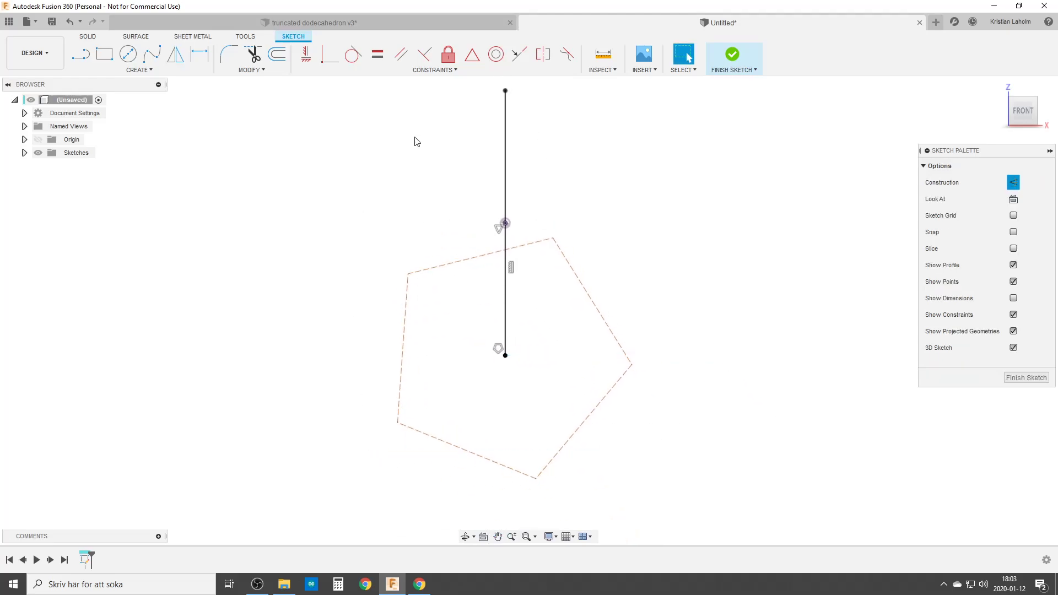
Step: Constrain the side of the pentagon facing the negative X direction to be vertical
click(306, 54)
click(404, 346)
key(Escape)
Step: Draw a four-sided circumscribed construction polygon with a radius of about 10 mm, clear of the pentagon and above it
click(135, 70)
mouse_move(125, 133)
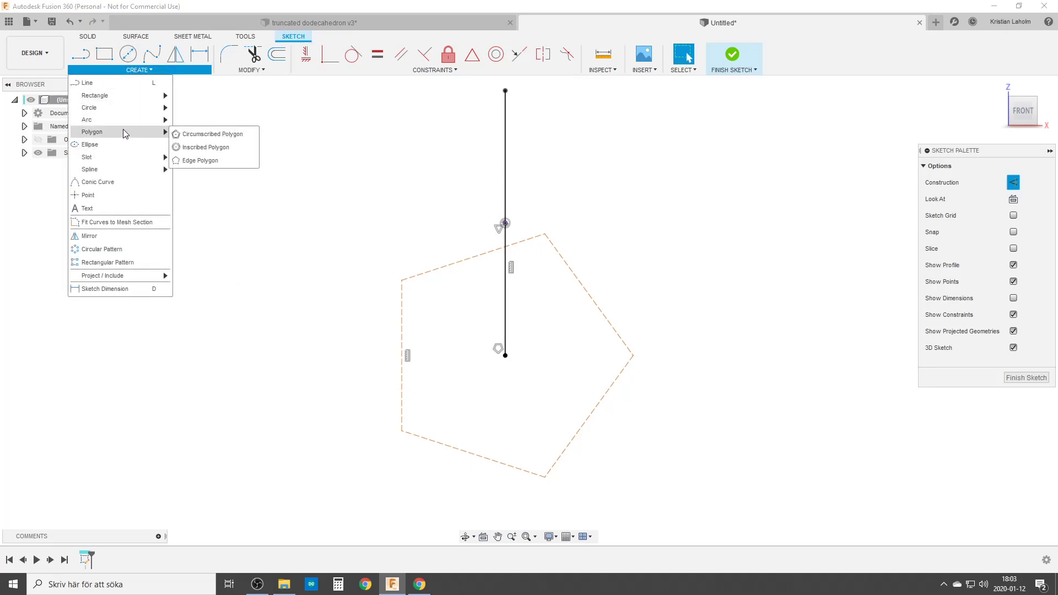
click(182, 134)
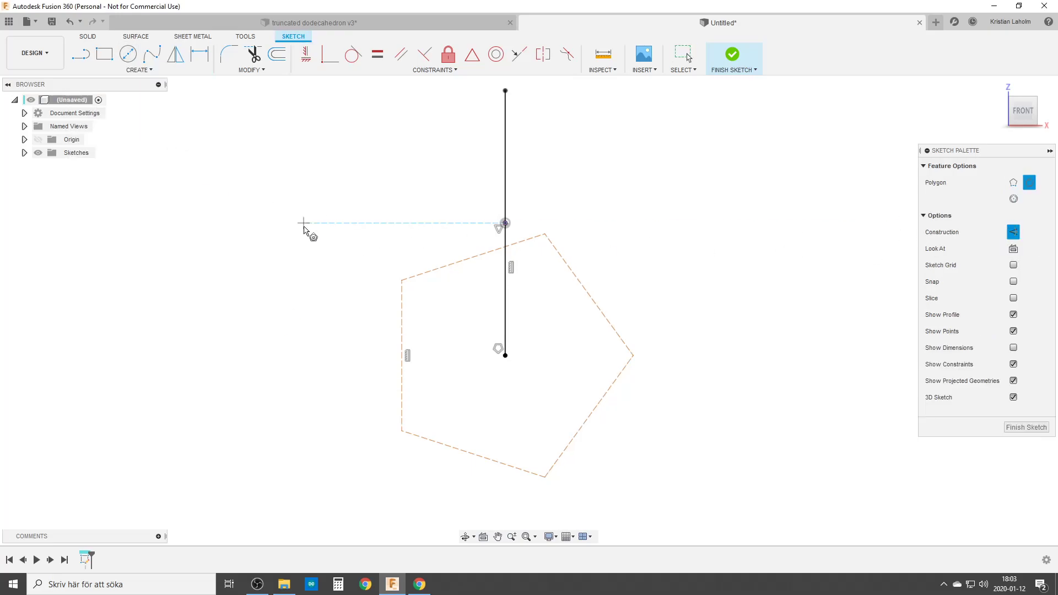
click(186, 165)
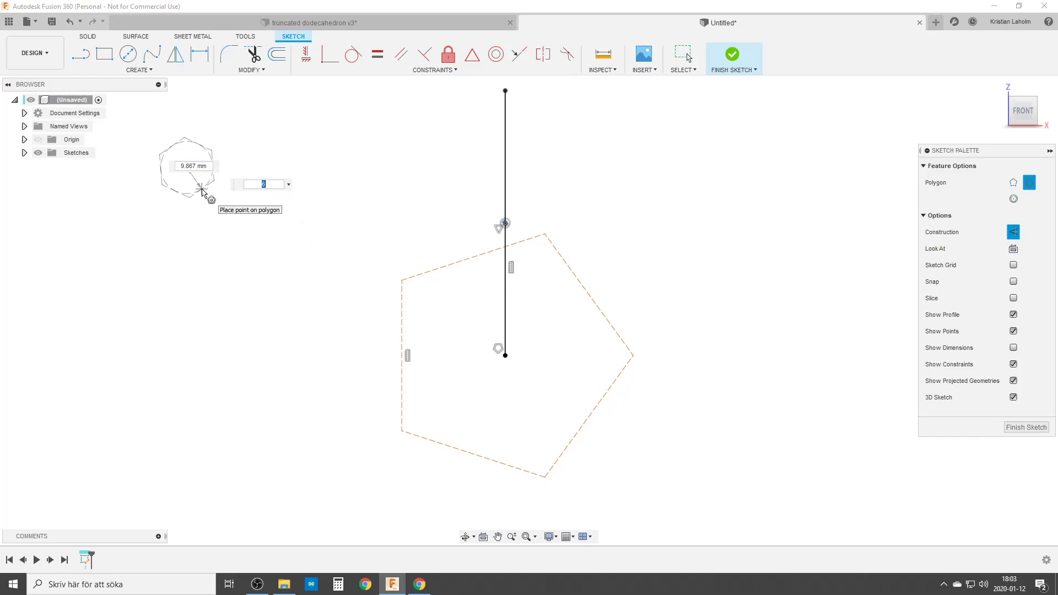
click(201, 191)
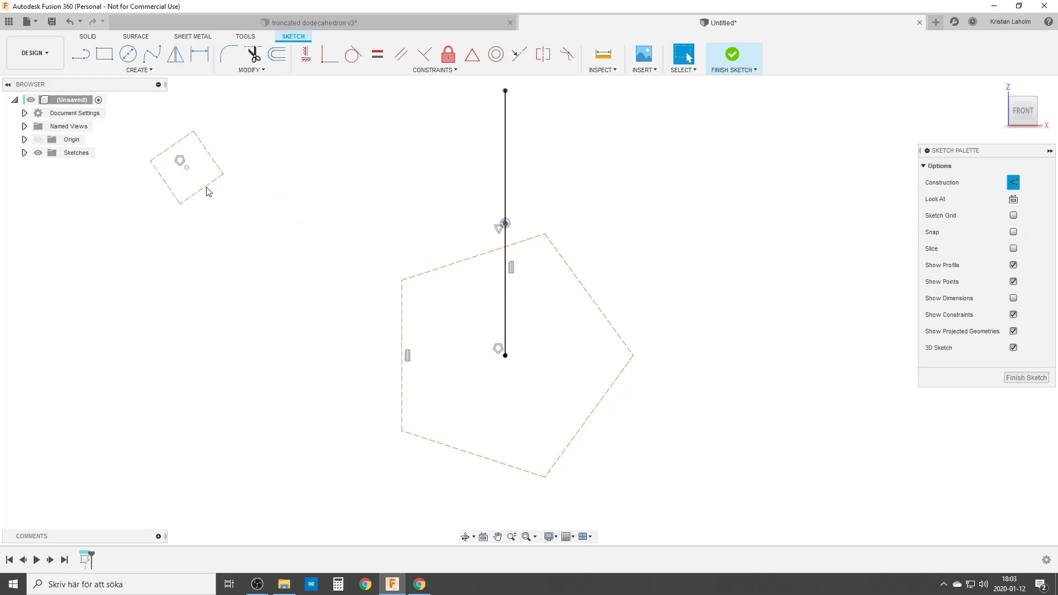
Step: Draw a second four-sided circumscribed construction polygon with a radius of about 5 mm beside the first square
right_click(270, 144)
click(268, 113)
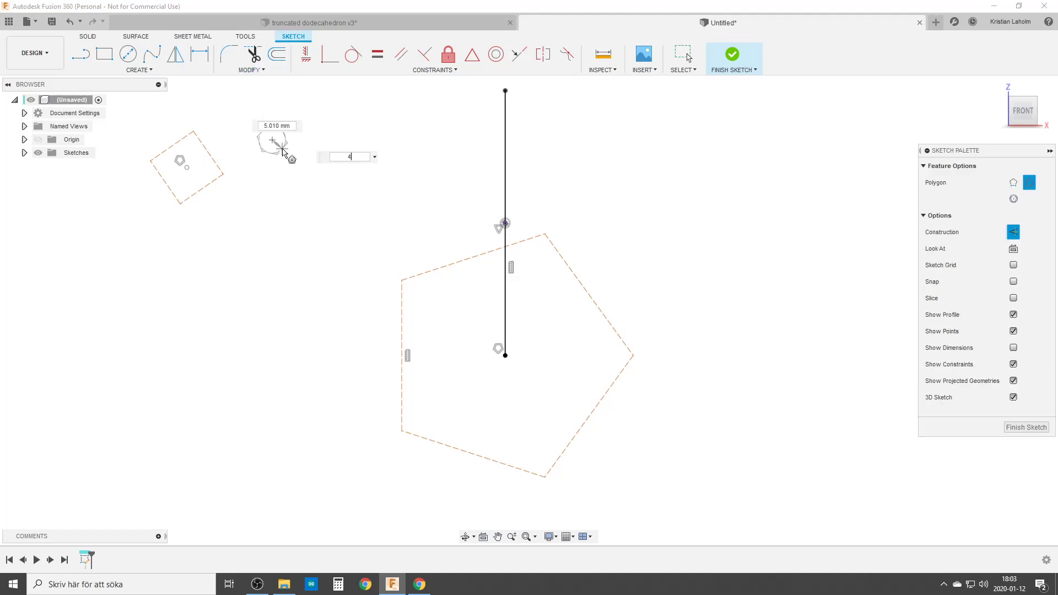
click(283, 152)
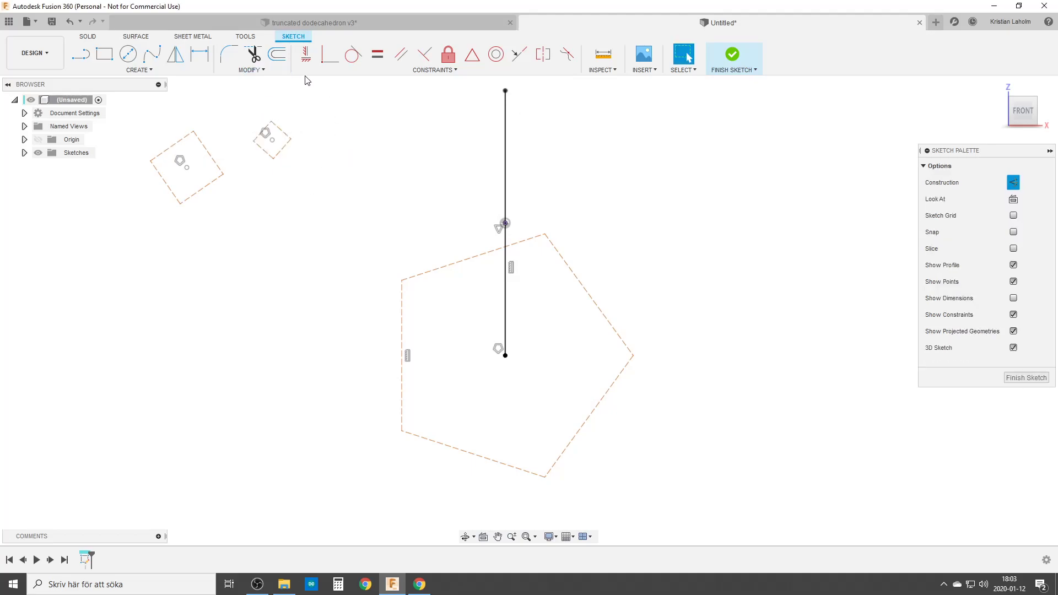
Step: Move the smaller square slightly away from the larger one and constrain one of its sides to be vertical
drag(274, 161, 307, 164)
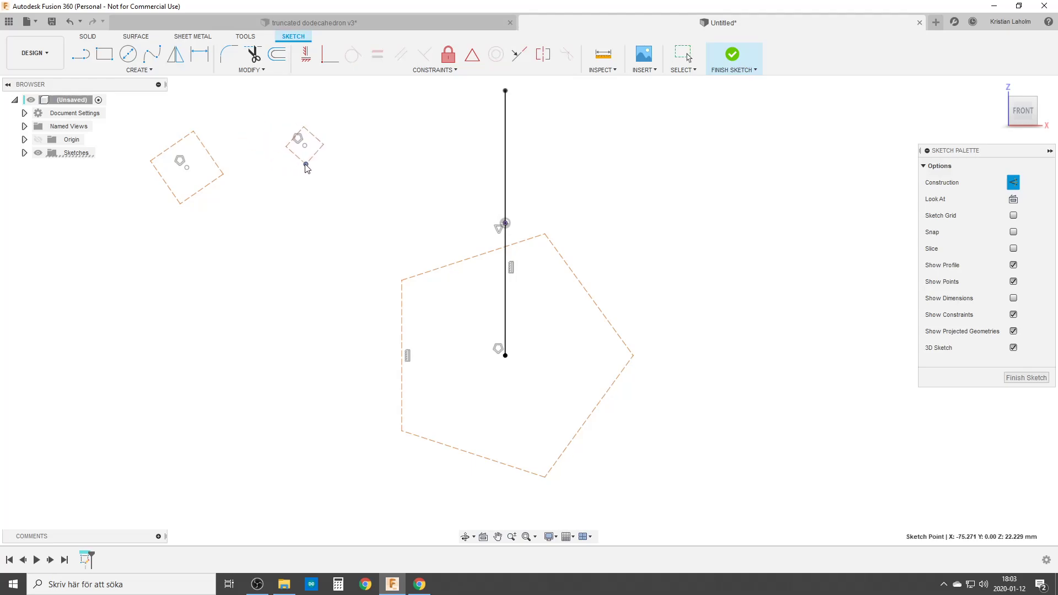
click(306, 53)
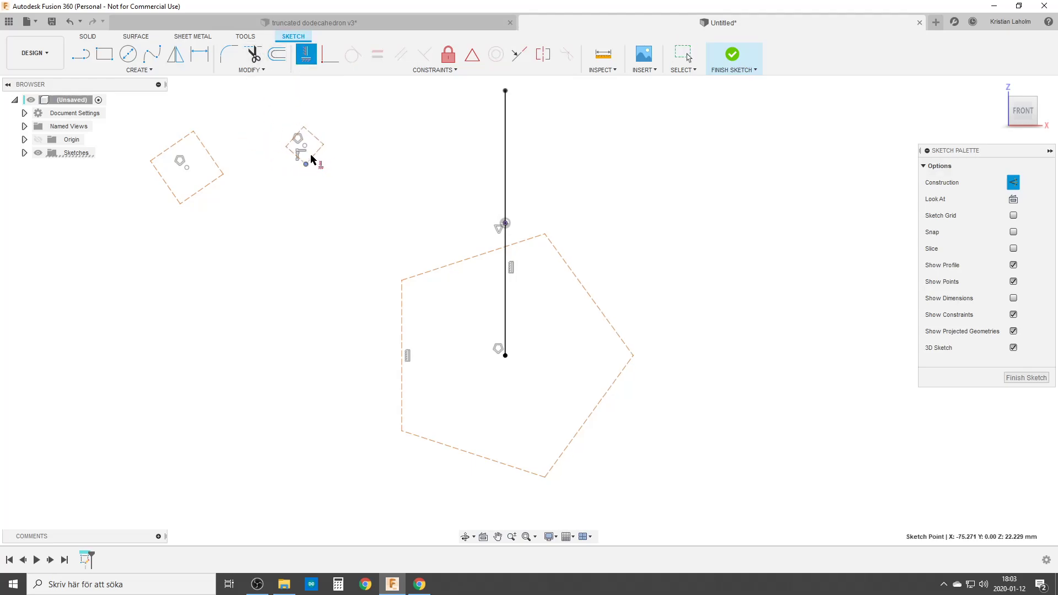
key(Escape)
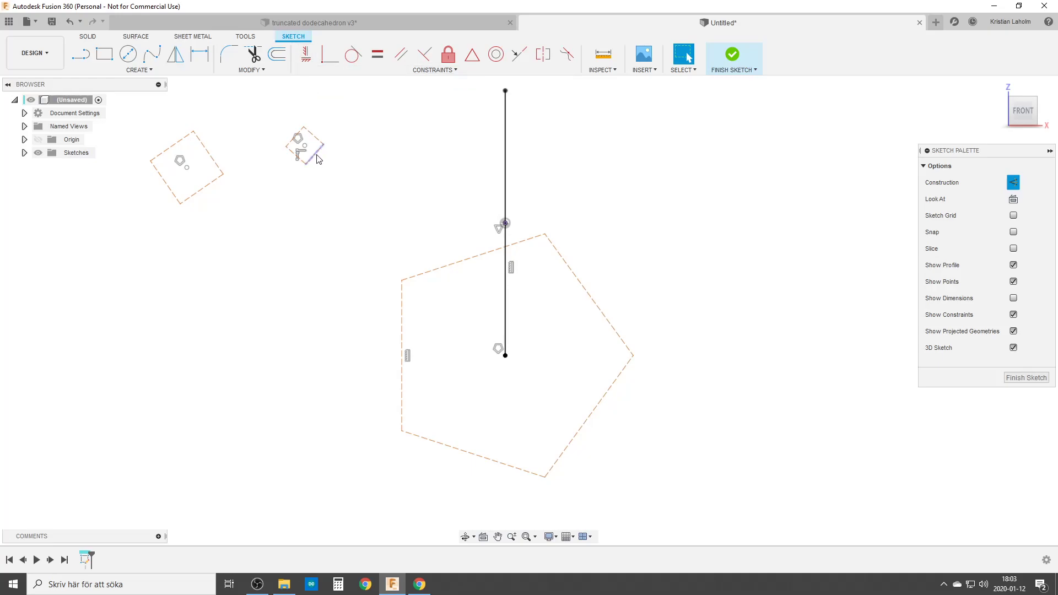
click(306, 53)
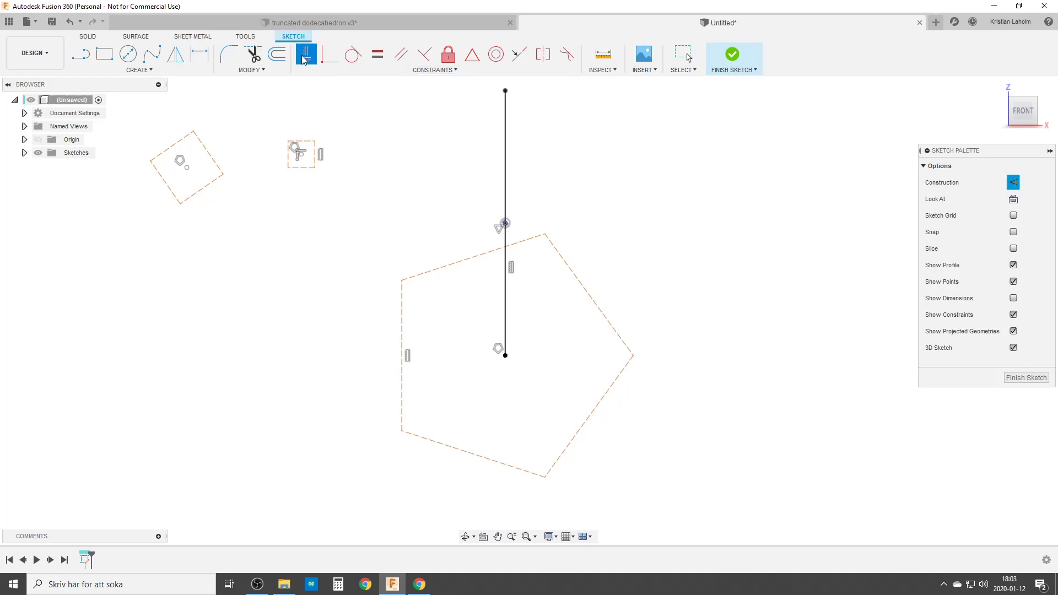
Step: Constrain the lower side of each square to be horizontal, removing the smaller square's vertical constraint
click(201, 190)
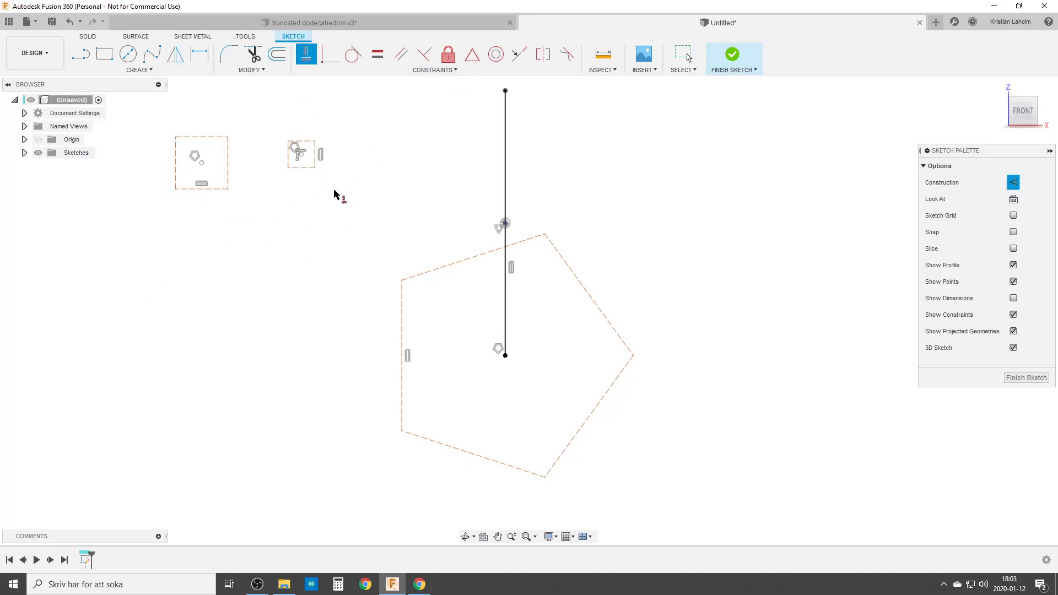
key(Escape)
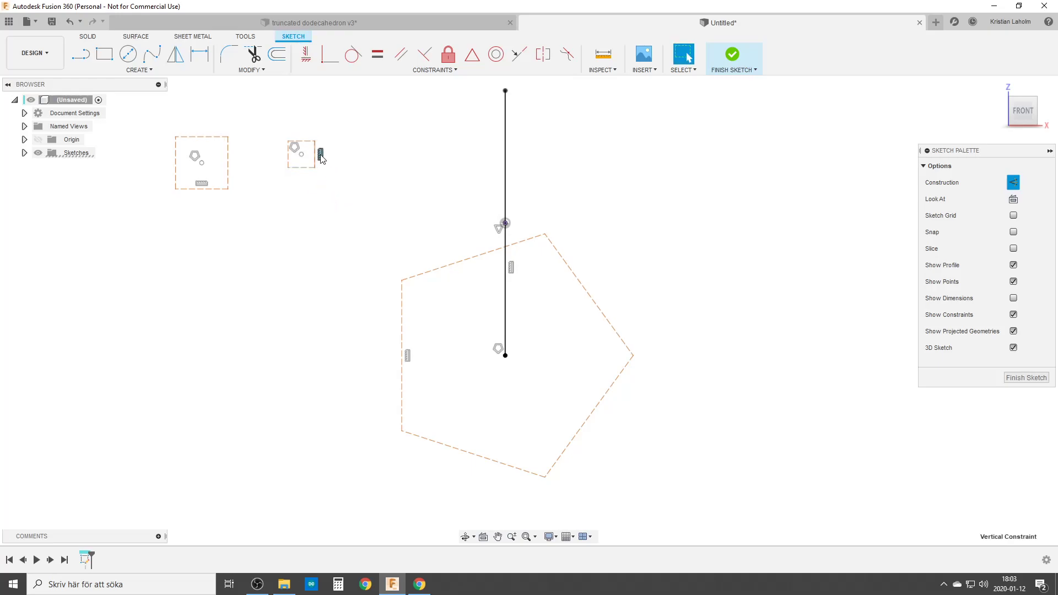
click(306, 56)
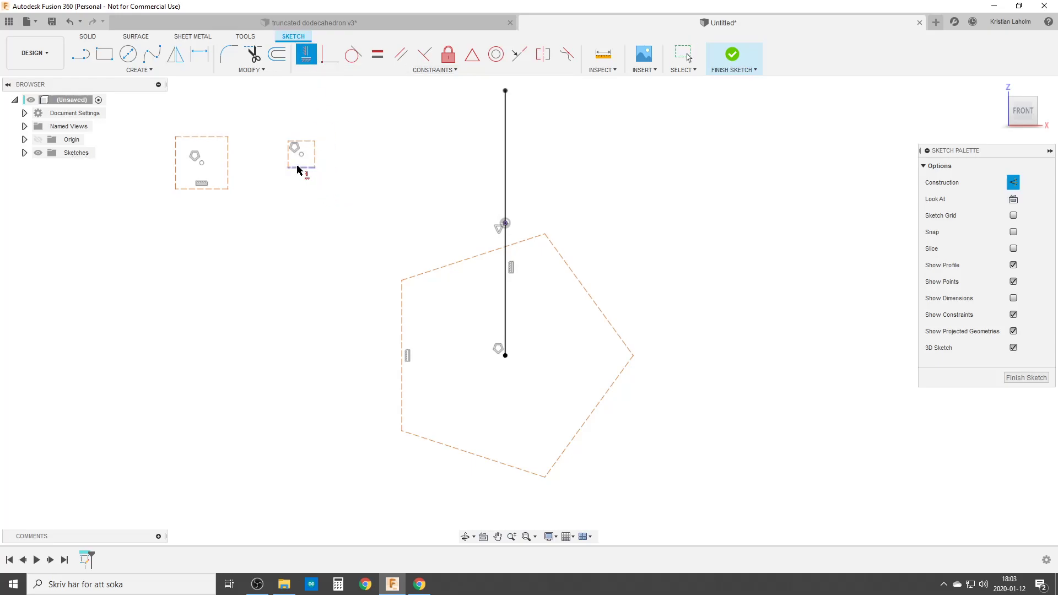
click(301, 167)
key(Escape)
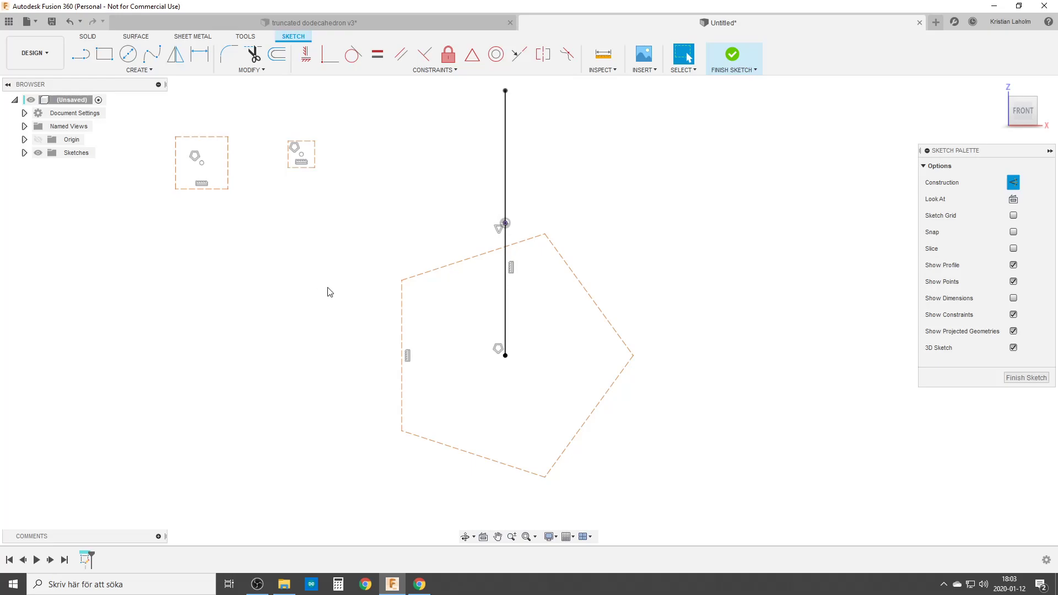
Step: Apply a midpoint constraint between the smaller square's lower side and the pentagon's vertical side
scroll(538, 219, down, 3)
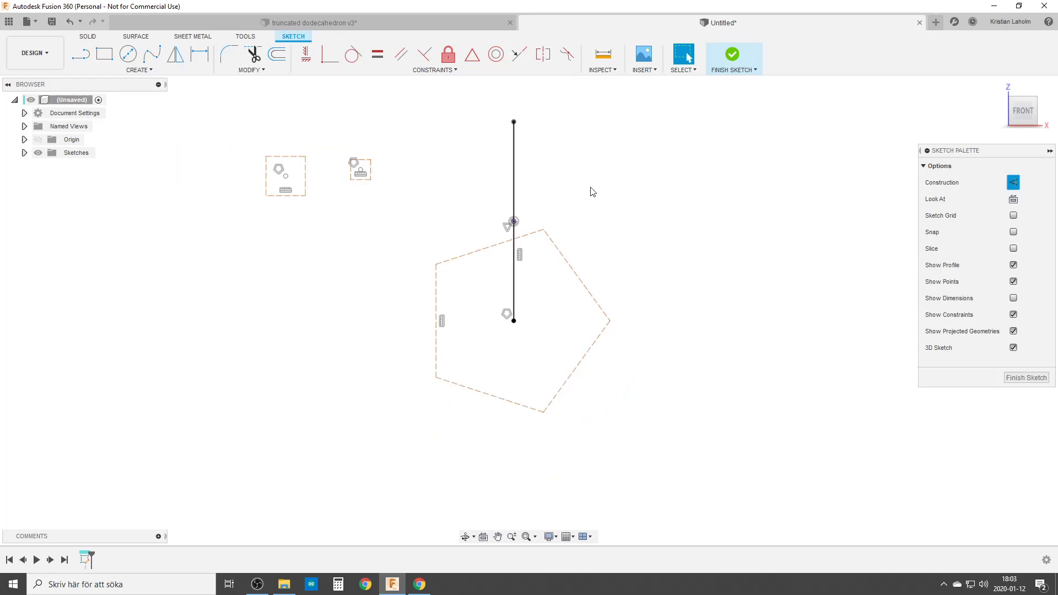
middle_drag(448, 197, 430, 224)
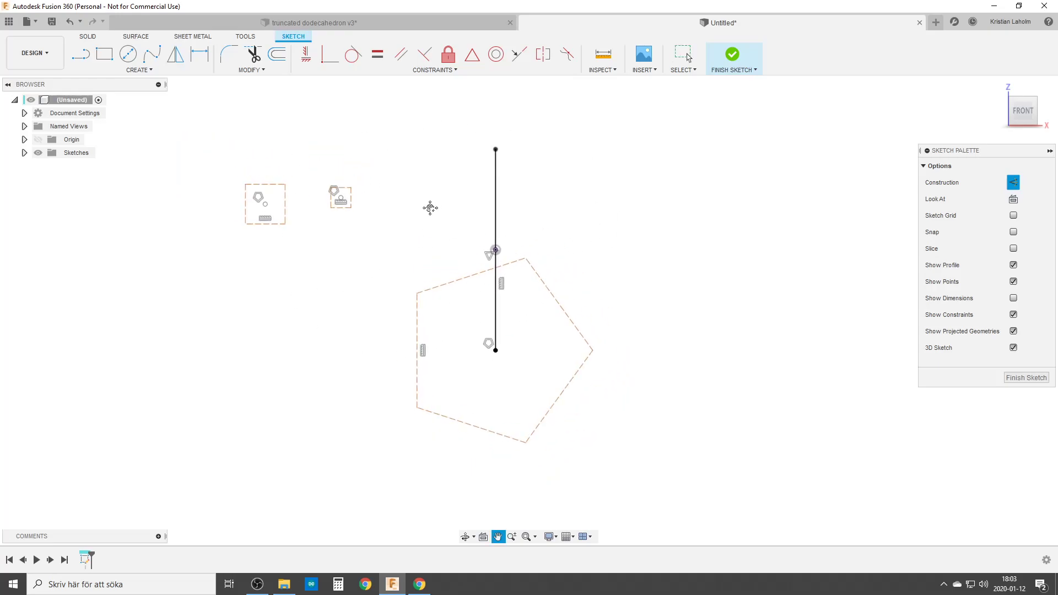
click(338, 208)
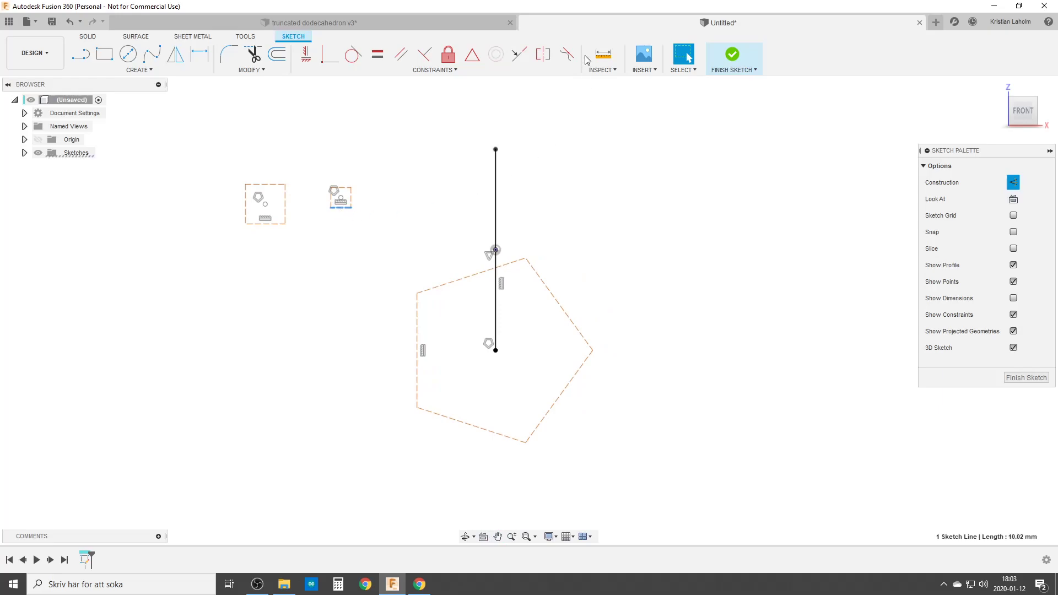
click(472, 54)
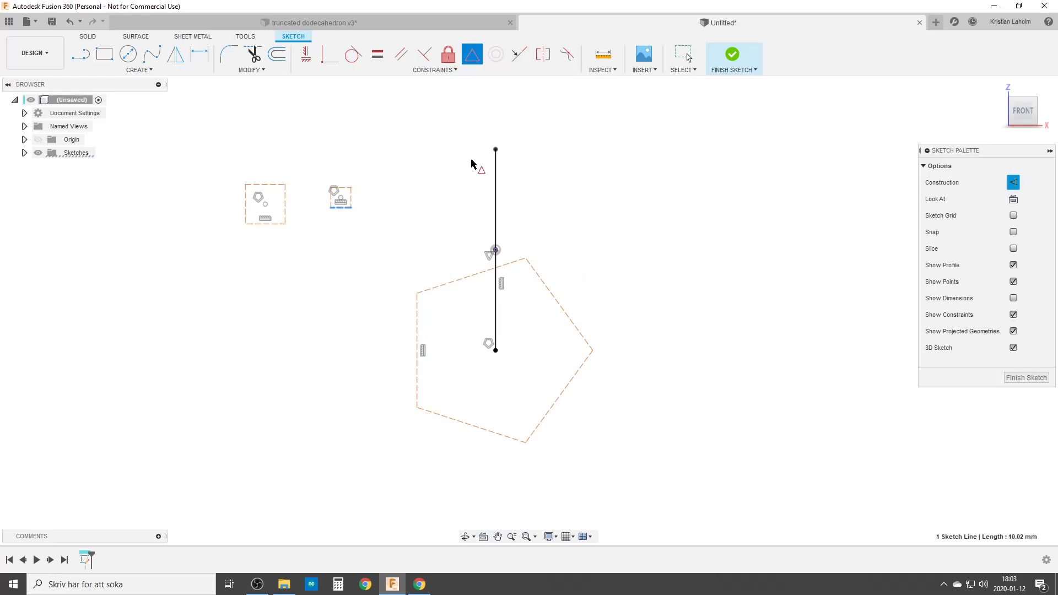
click(417, 349)
Step: Make the smaller square's lower corner facing positive X coincident with the lower endpoint of the 100 mm line
click(330, 54)
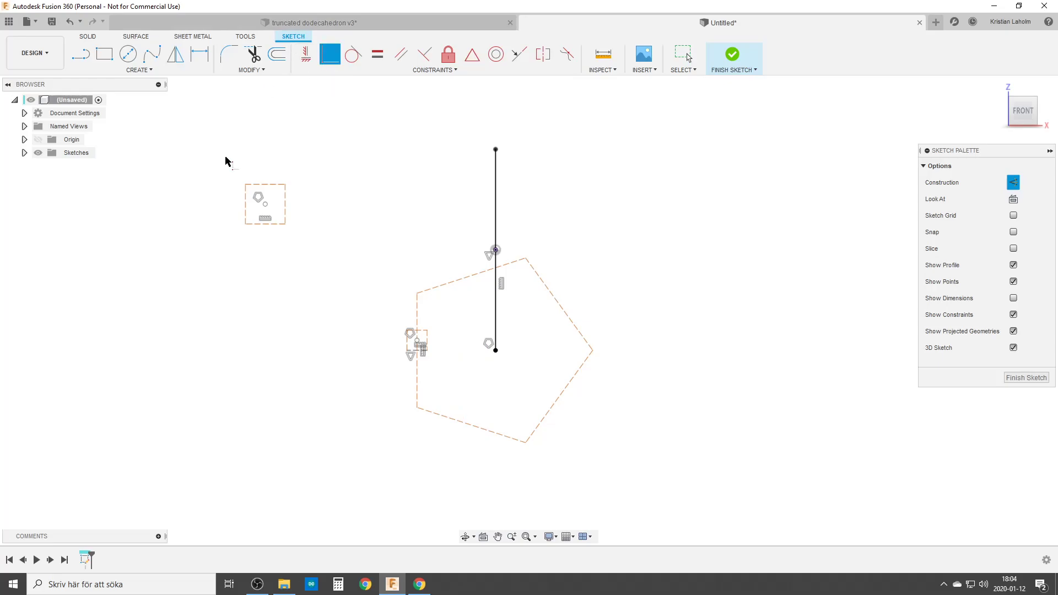
click(426, 351)
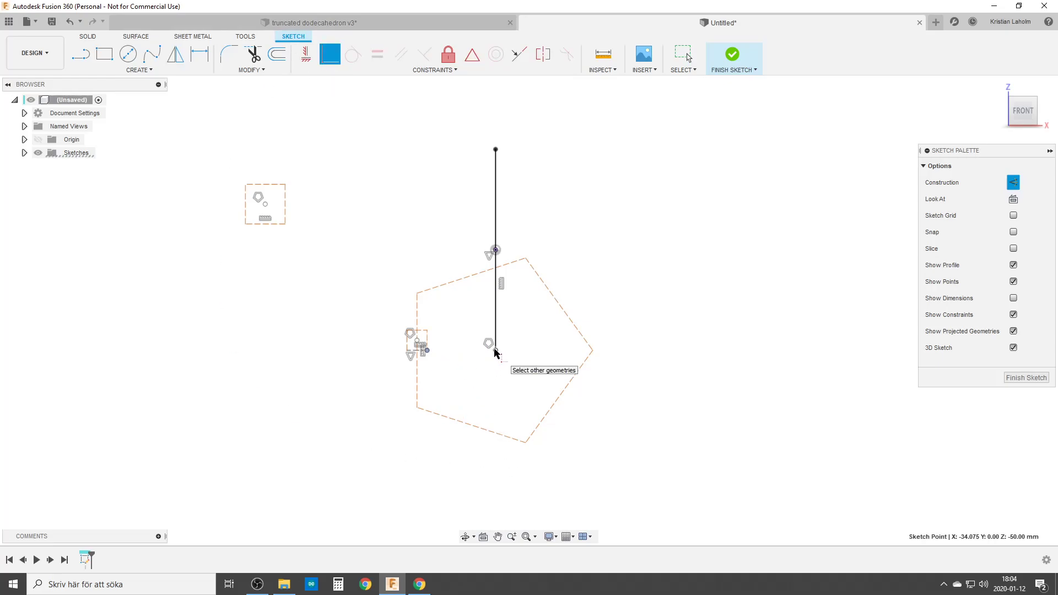
click(494, 350)
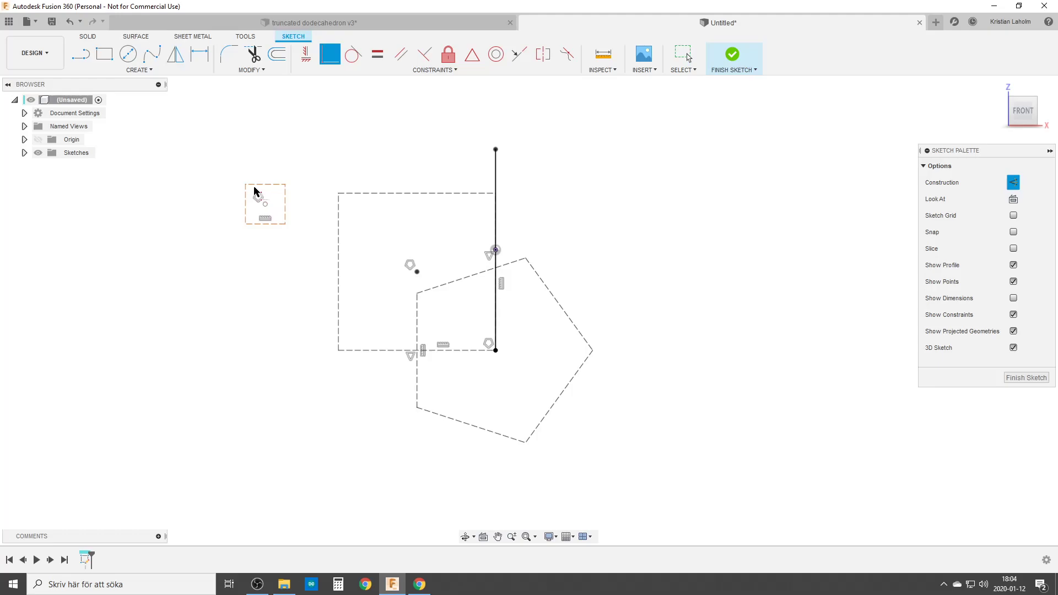
Step: Make the larger square's upper side coincident with the 100 mm line's upper endpoint, and its lower positive-X corner coincident with the pentagon's positive-X vertex
click(257, 185)
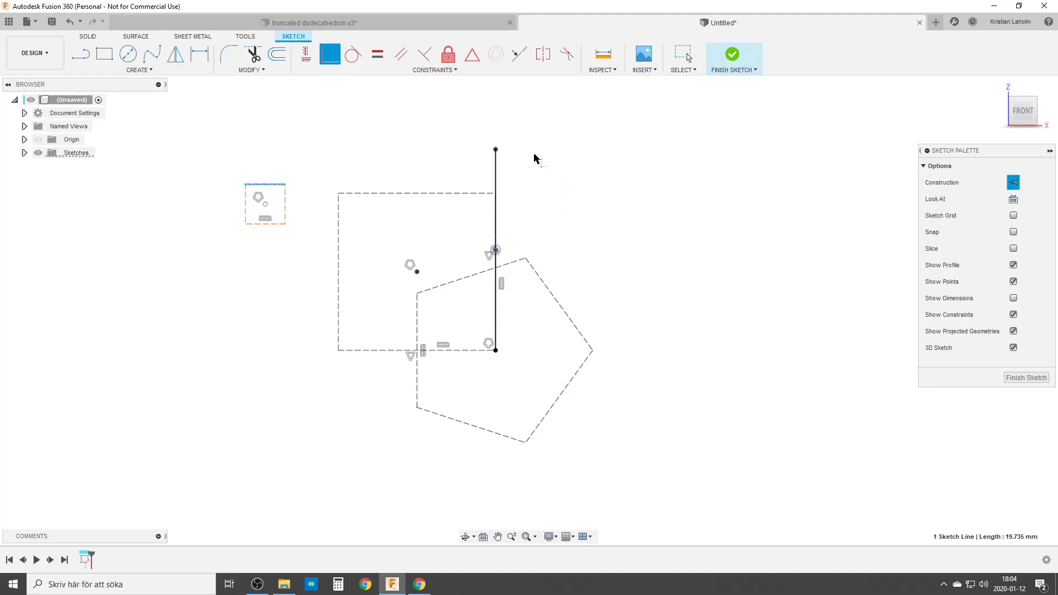
click(496, 151)
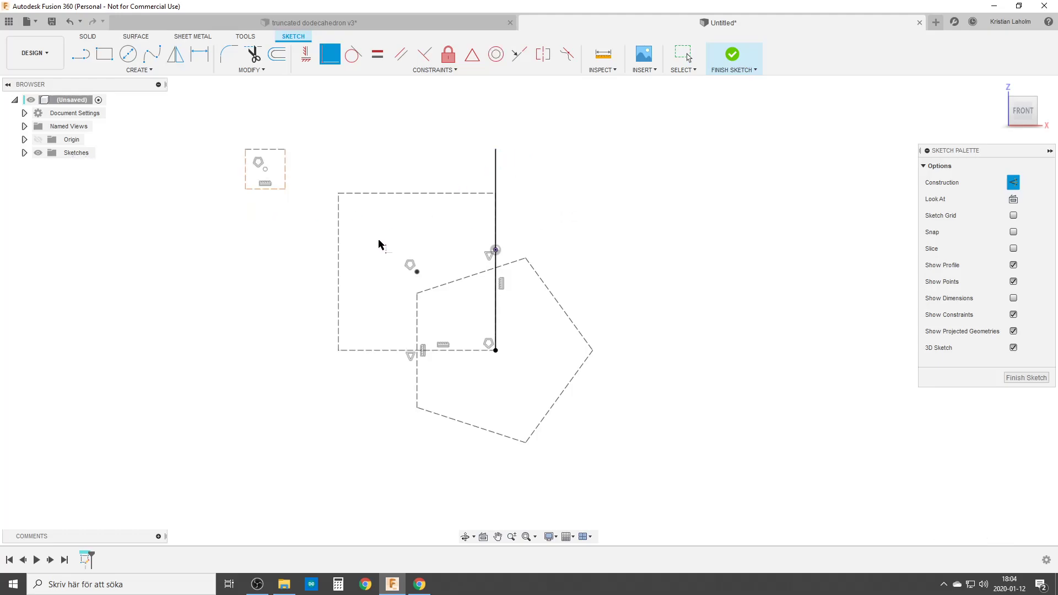
click(285, 189)
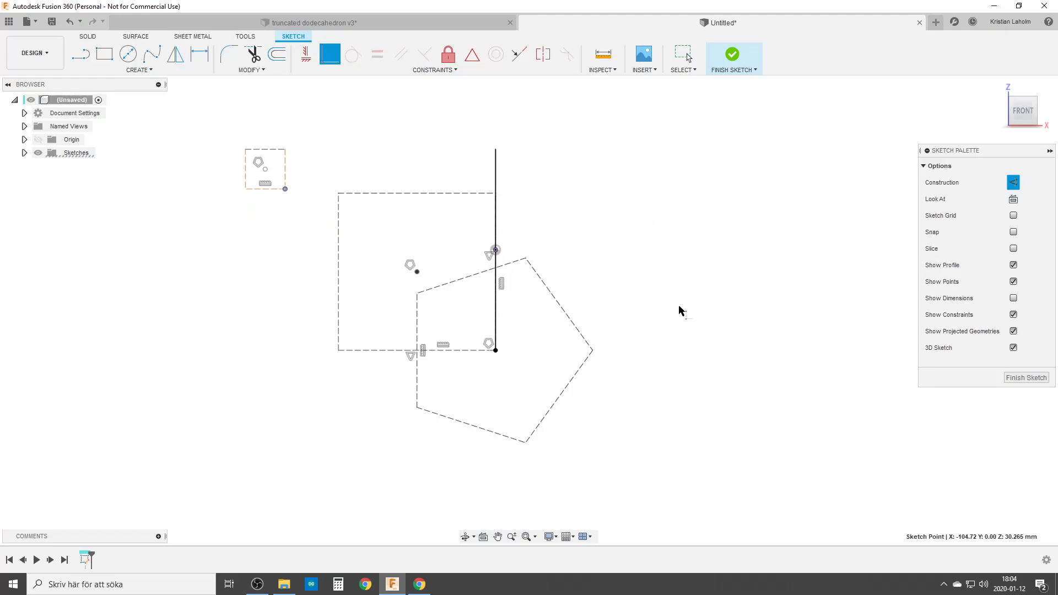
click(593, 351)
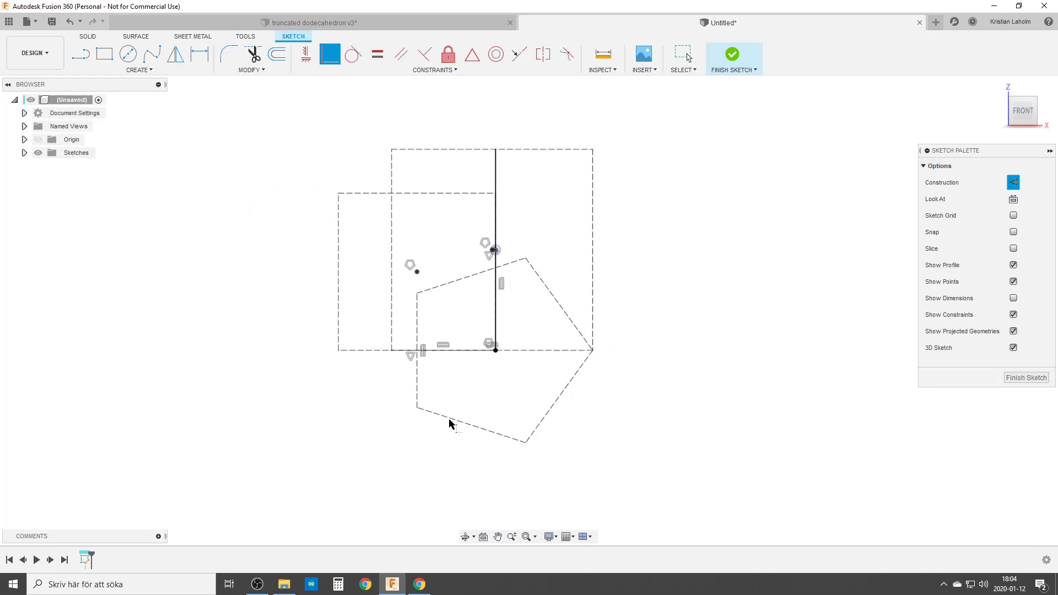
Step: Make the lower negative-X corners of the two squares coincident
scroll(394, 423, up, 2)
click(390, 335)
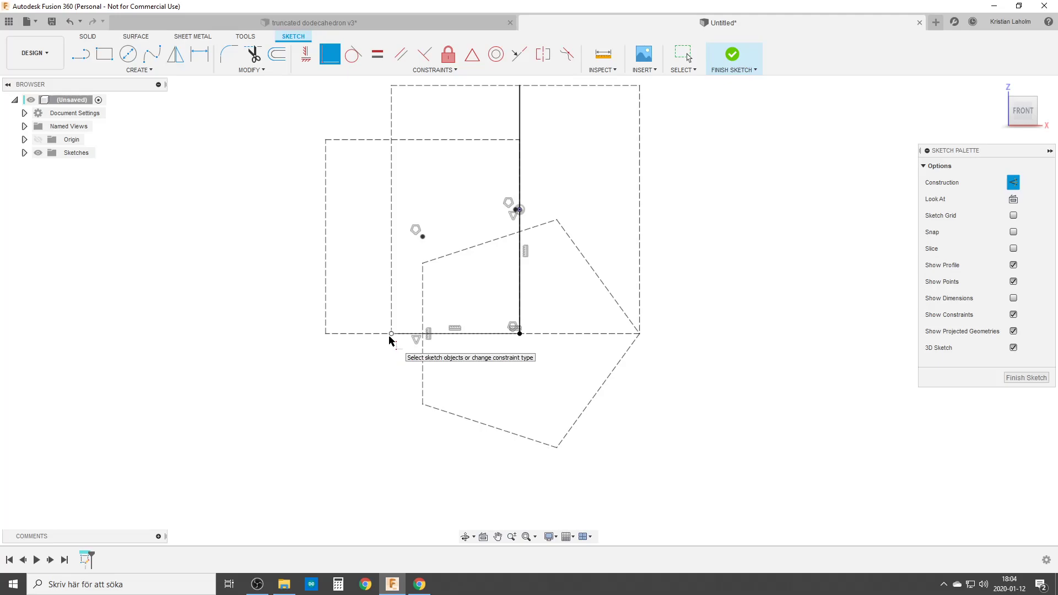
click(325, 334)
scroll(325, 337, down, 4)
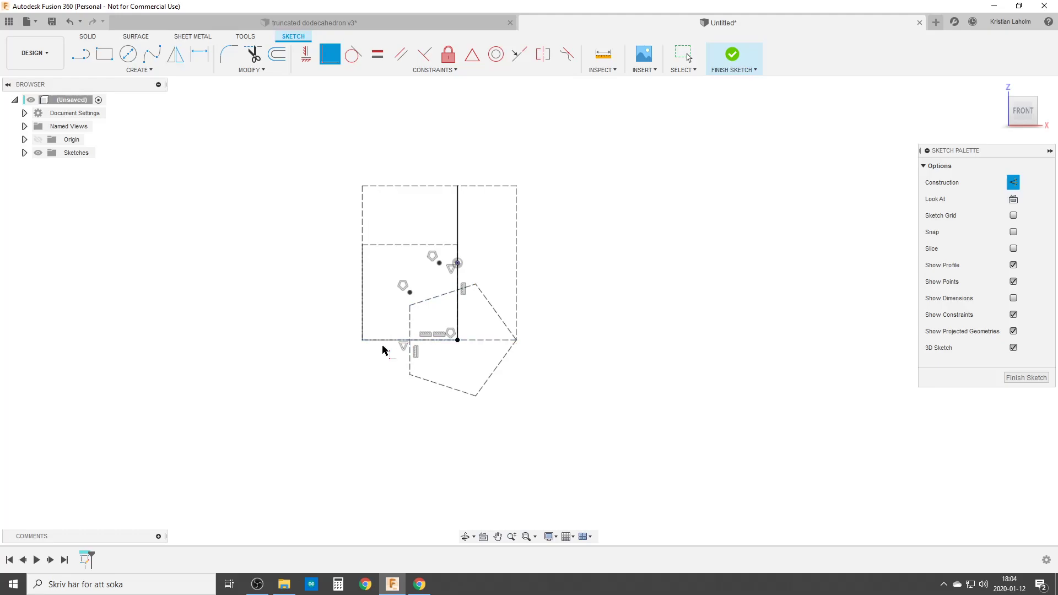
key(Escape)
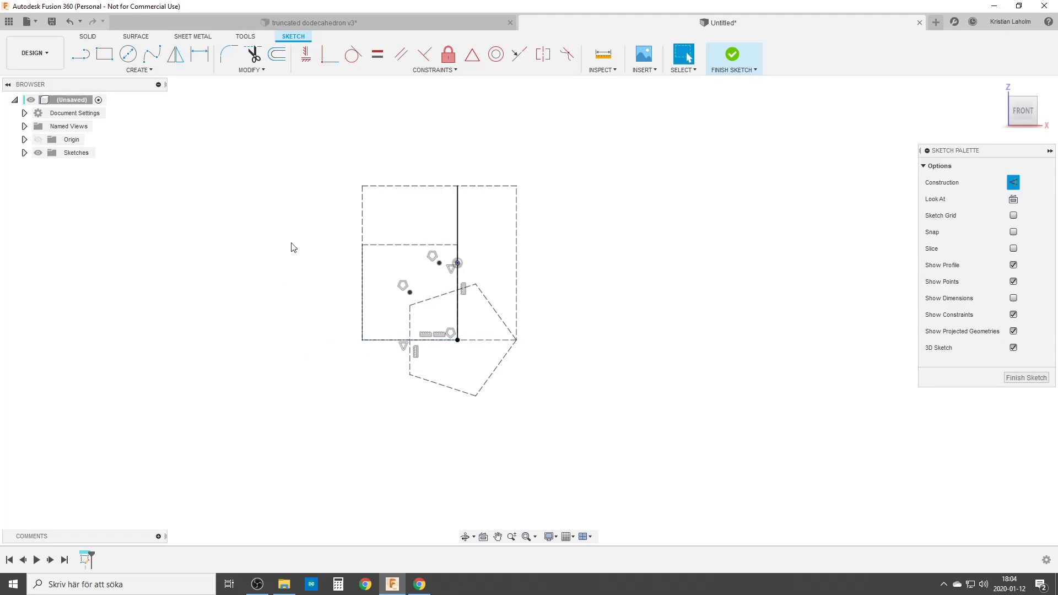
Step: Draw a regular line about 130 mm long from the midpoint of the pentagon's vertical side, slanting up towards negative X beyond both squares
click(81, 58)
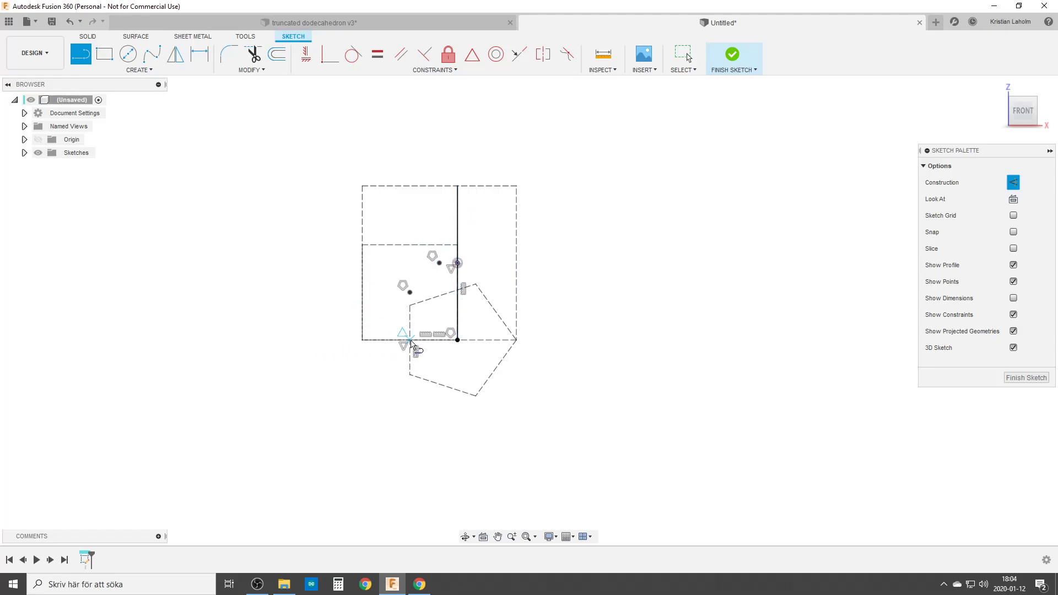
click(1013, 182)
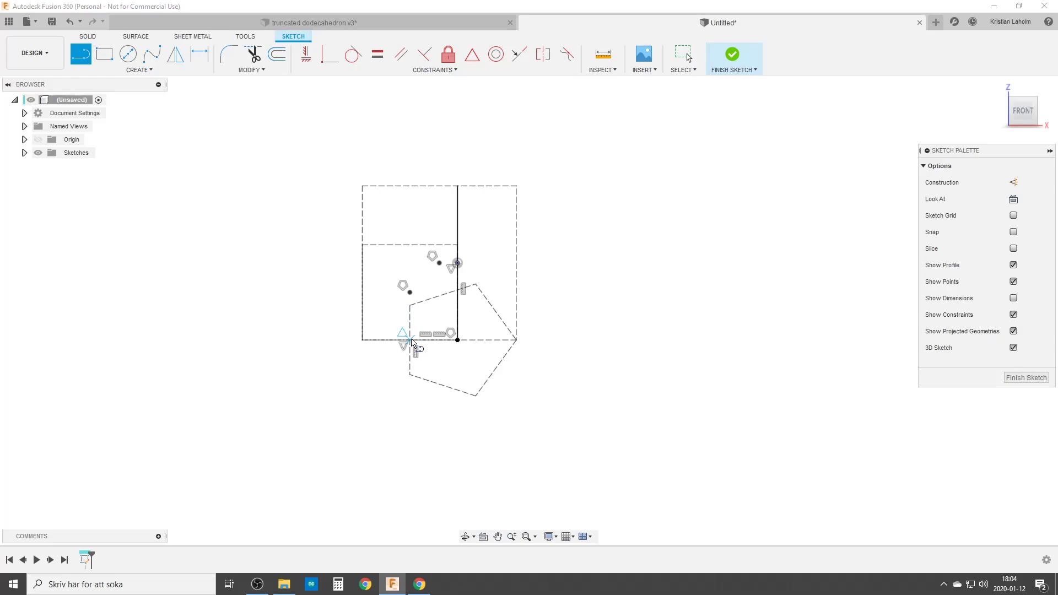
click(410, 340)
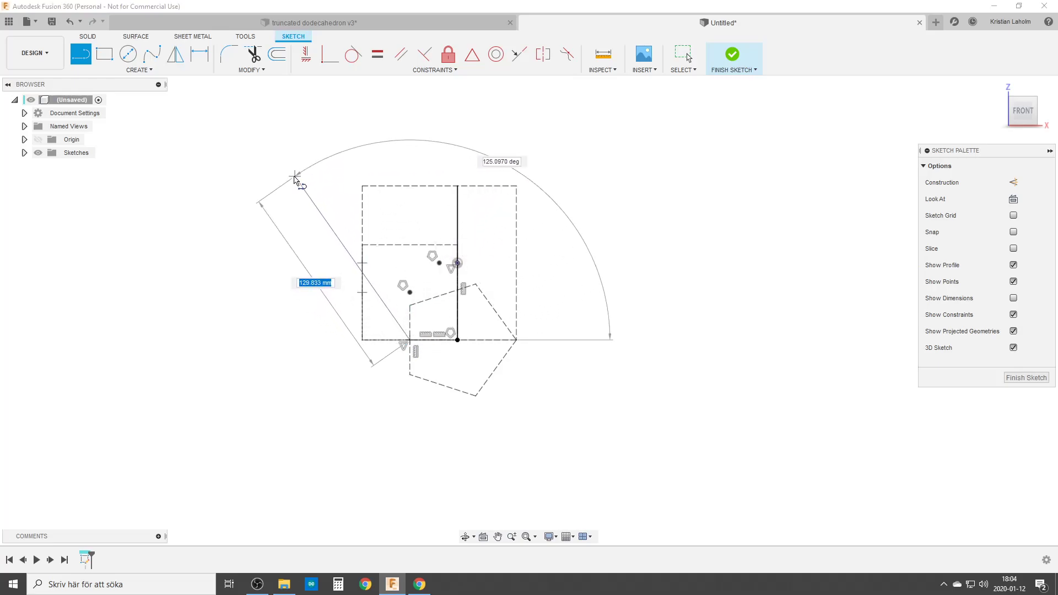
click(281, 179)
key(Escape)
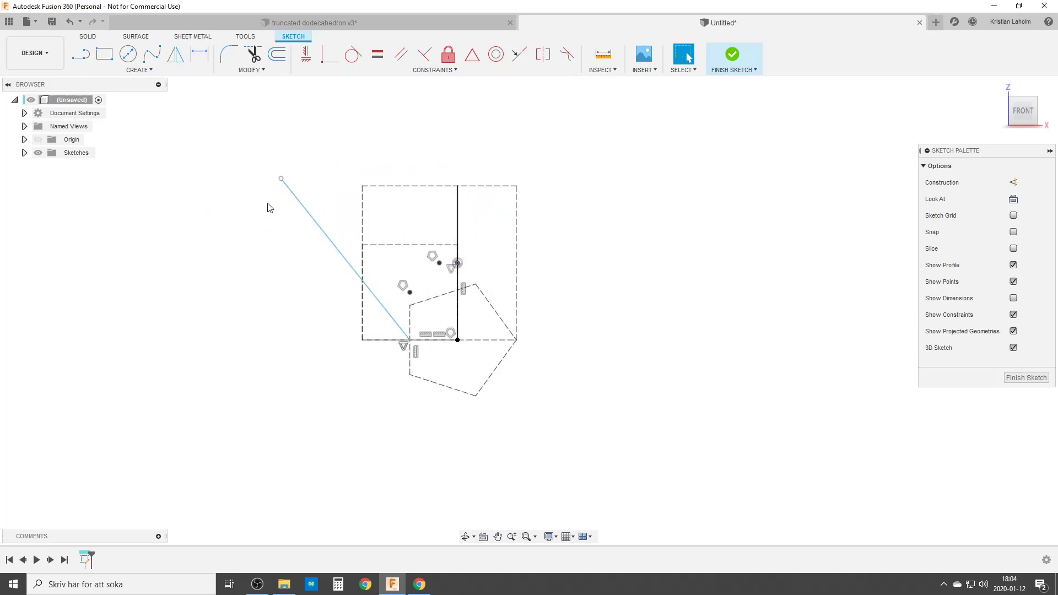
Step: Align the slanted line's free end horizontally with the 100 mm line's upper endpoint and make the line pass through the smaller square's upper negative-X corner
key(h)
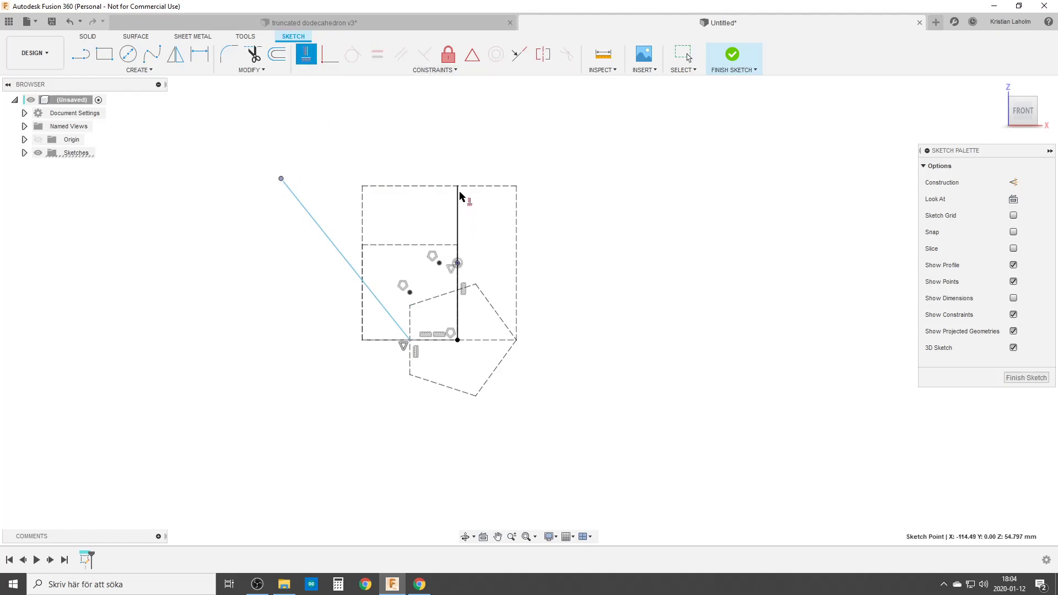
click(460, 196)
click(325, 241)
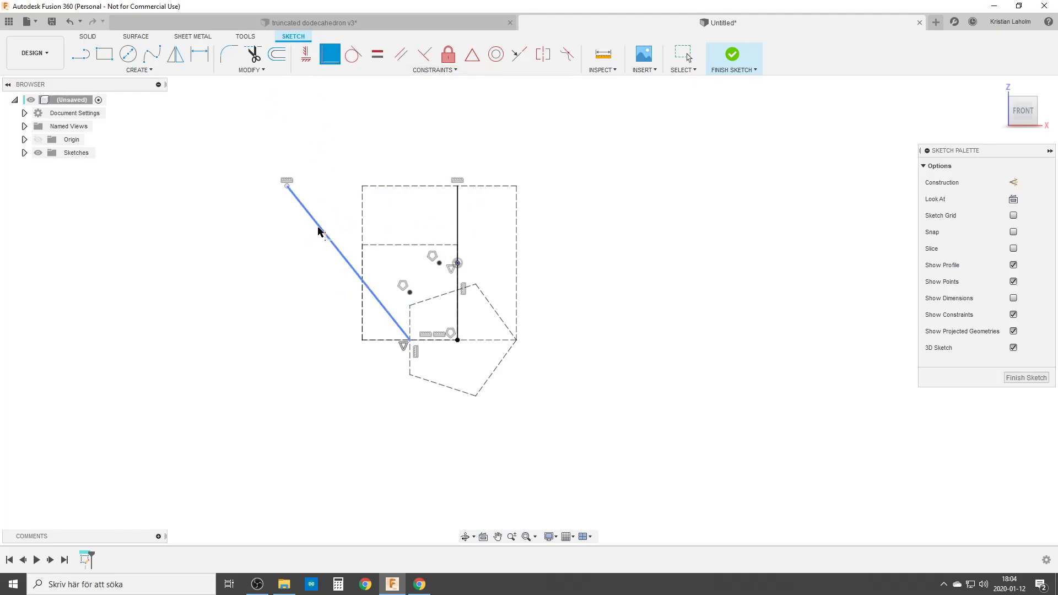
click(362, 246)
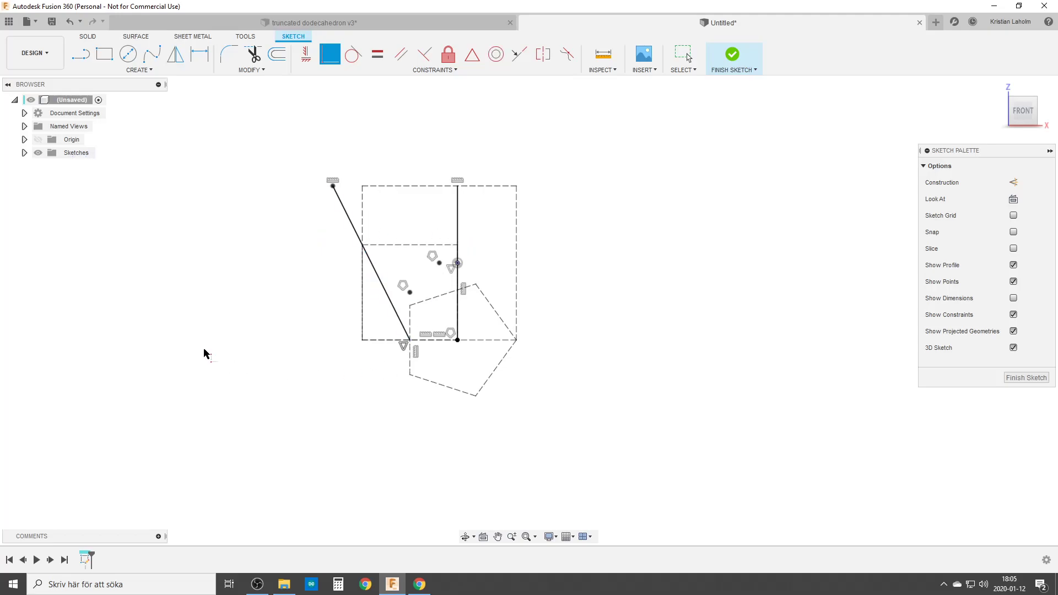
Step: Draw a construction line about 112 mm long from the midpoint of the pentagon's vertical side to the larger square's upper side, crossing the 100 mm line
key(Escape)
key(l)
click(1013, 182)
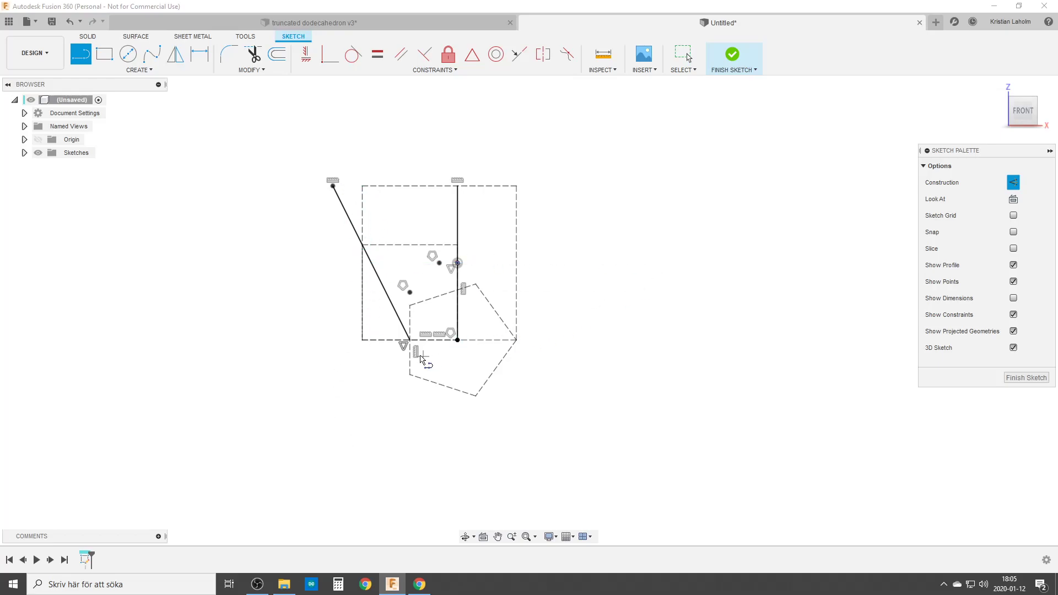
click(410, 340)
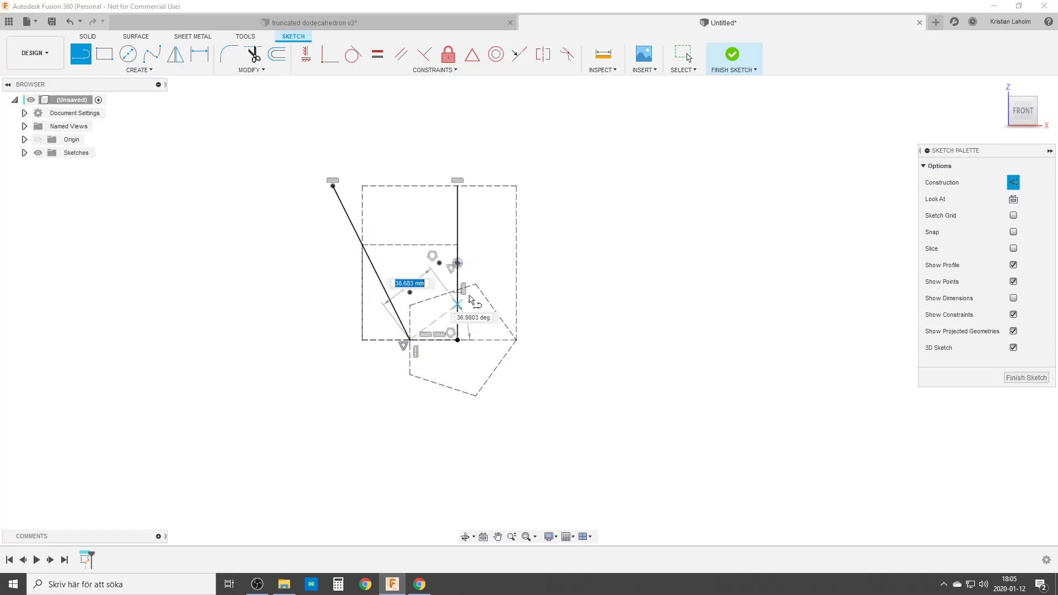
double_click(489, 187)
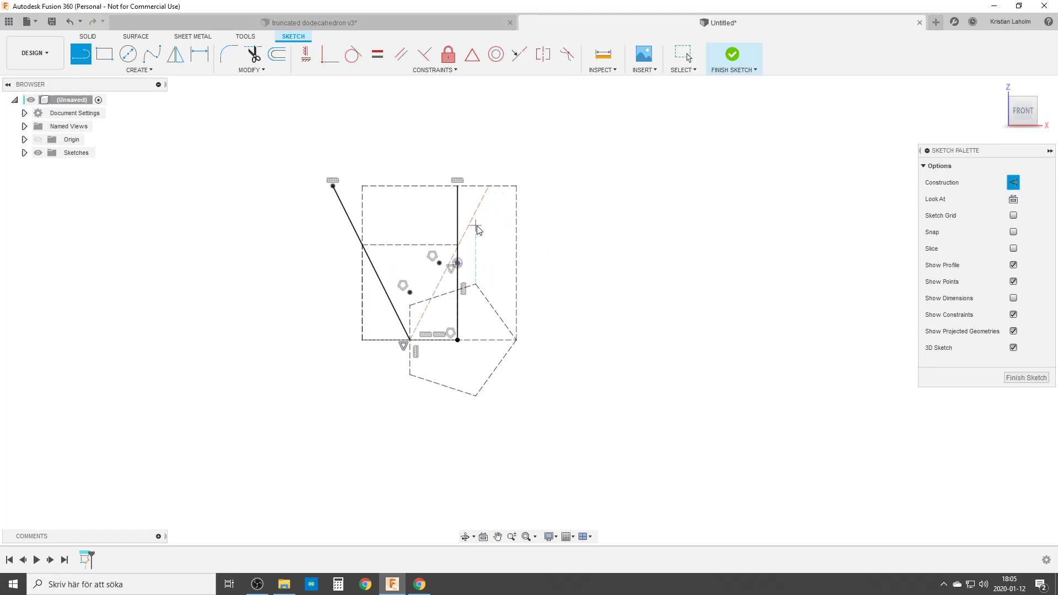
key(Escape)
Step: Apply a midpoint constraint between the diagonal construction line and the vertical 100 mm line
click(480, 204)
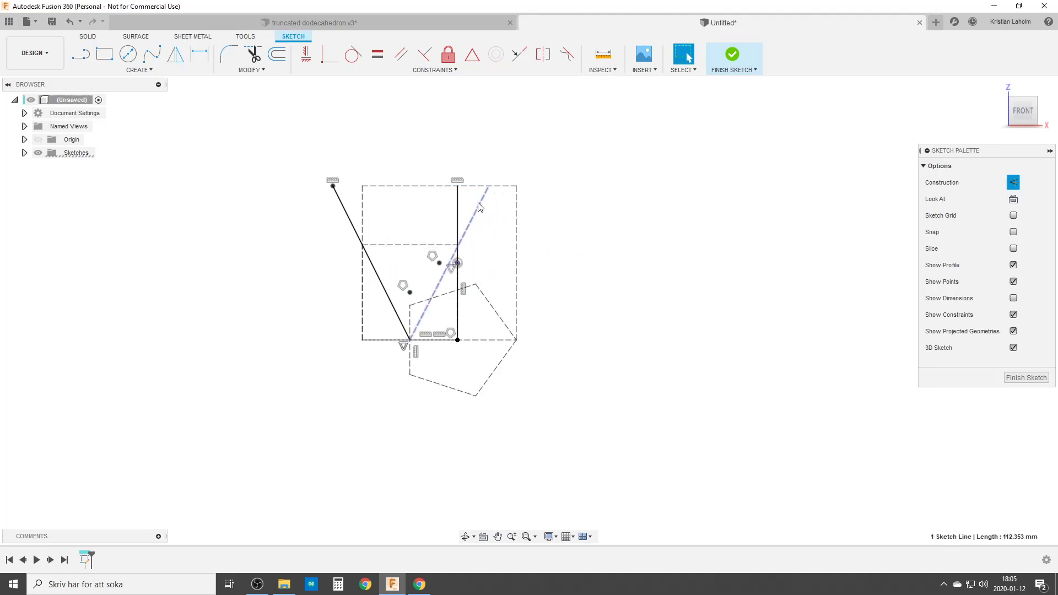
click(472, 54)
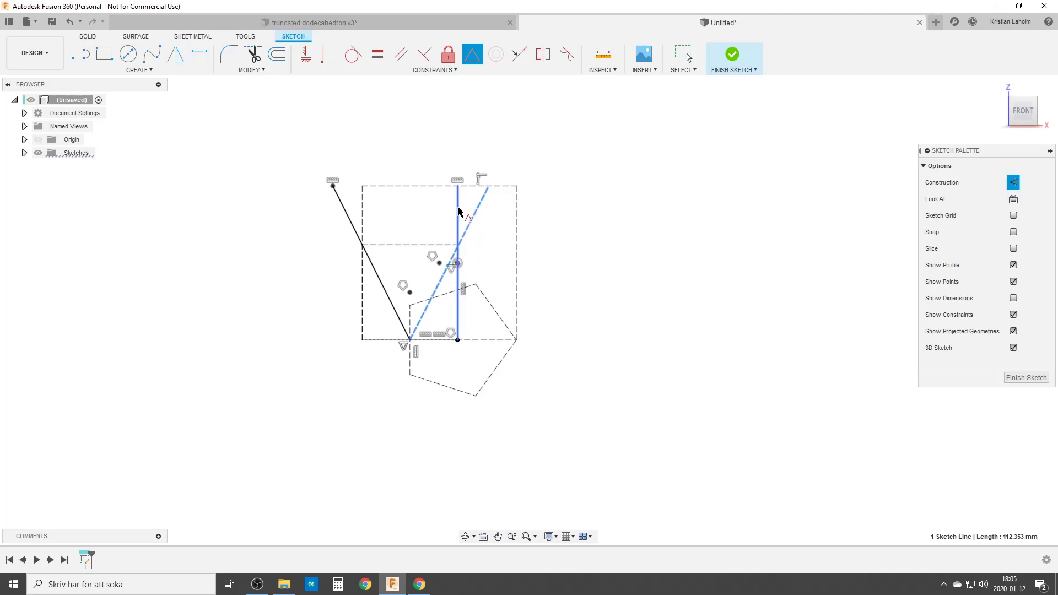
click(459, 212)
key(Escape)
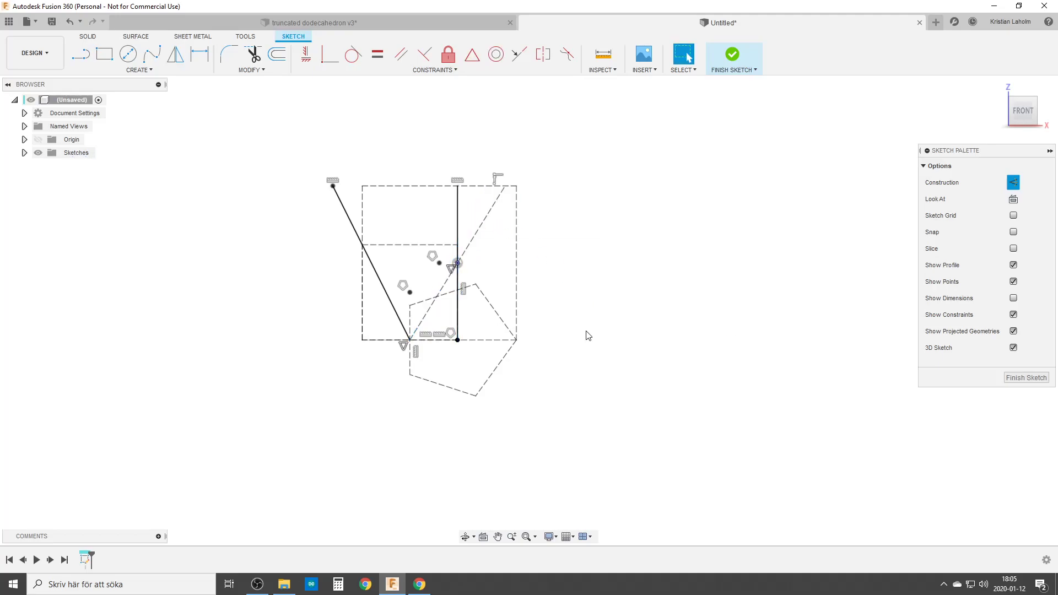
Step: Draw a construction line from the diagonal's upper end down towards positive X and constrain it parallel to the slanted solid line
key(l)
click(505, 186)
click(657, 358)
key(Escape)
click(595, 290)
click(401, 55)
click(348, 218)
key(Escape)
Step: Align the free end of the new construction line horizontally with the 100 mm line's lower endpoint
click(306, 54)
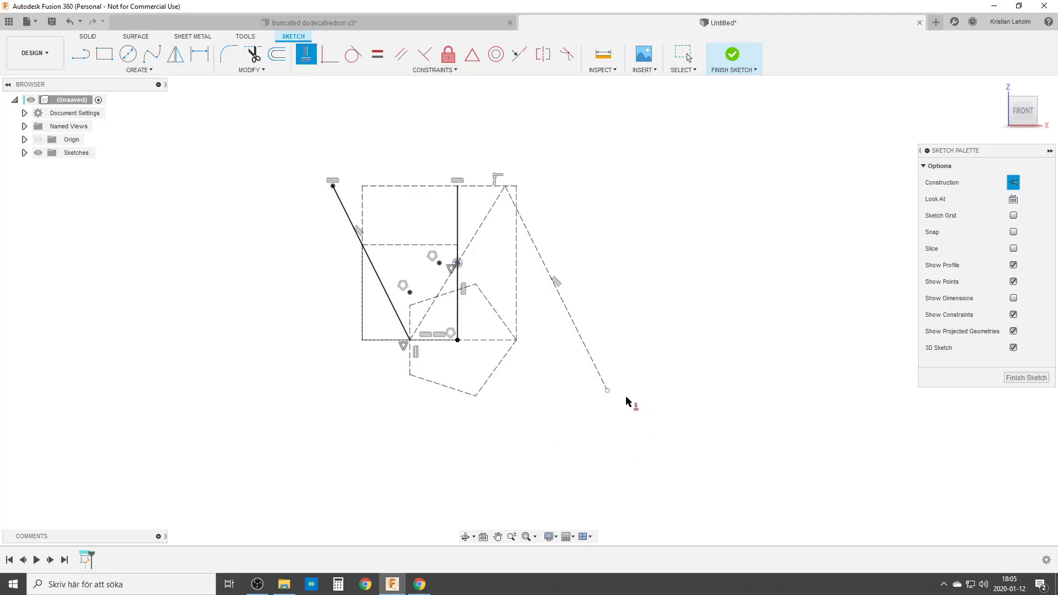
click(457, 340)
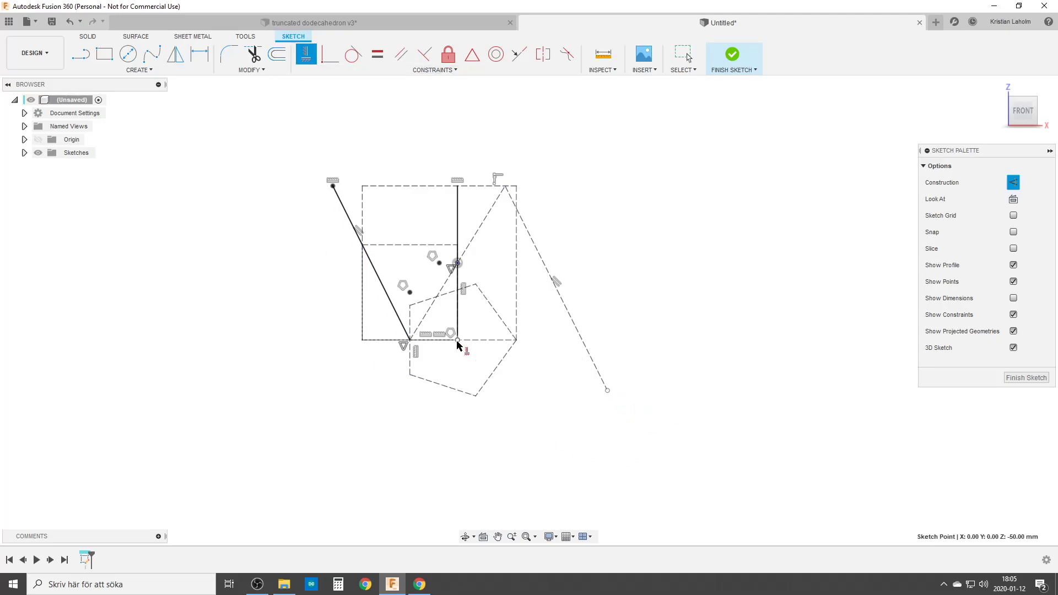
click(607, 390)
key(Escape)
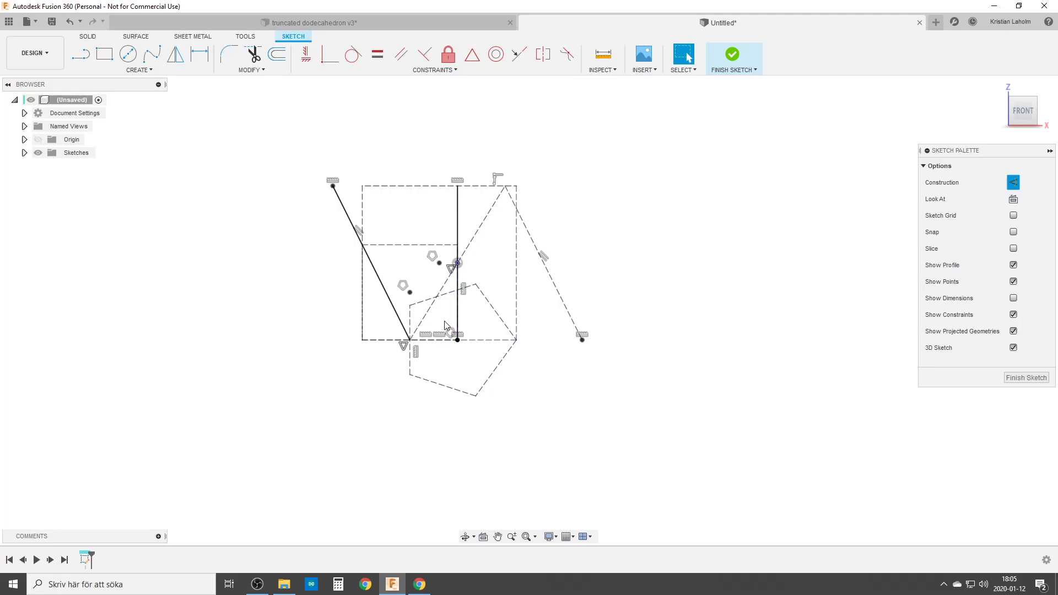
scroll(492, 409, up, 2)
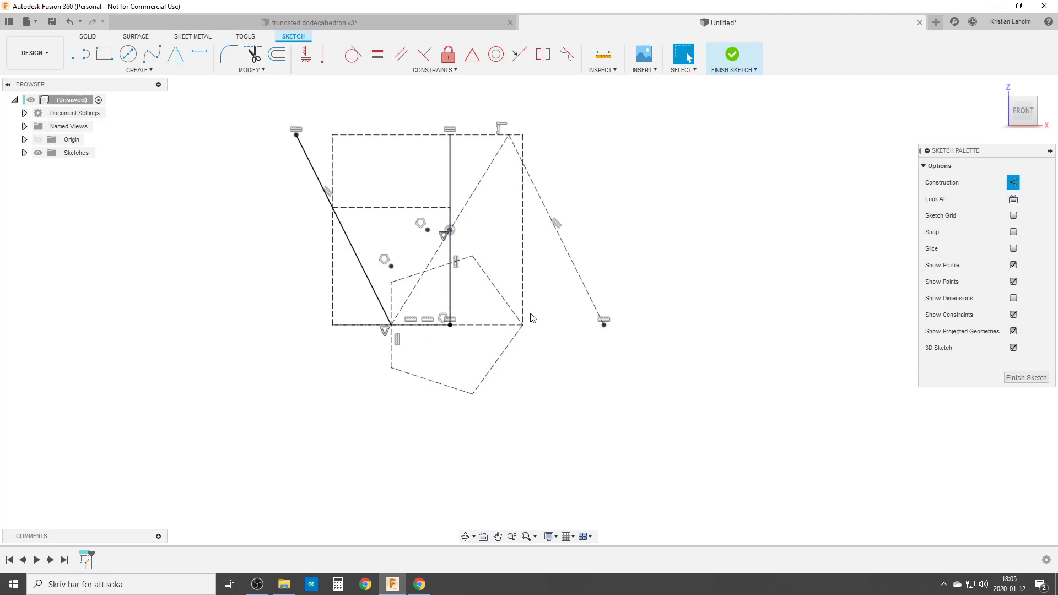
Step: Draw a short vertical construction line inside the pentagon, crossing the horizontal construction line between the 100 mm line and the positive-X vertex
middle_drag(530, 314, 520, 369)
scroll(300, 350, down, 1)
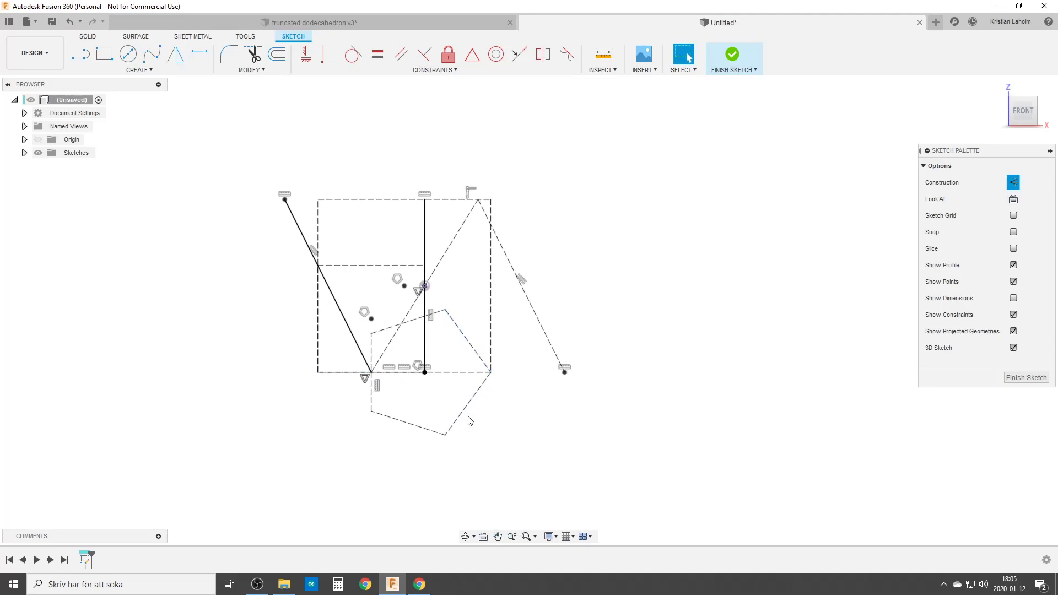
scroll(469, 421, up, 1)
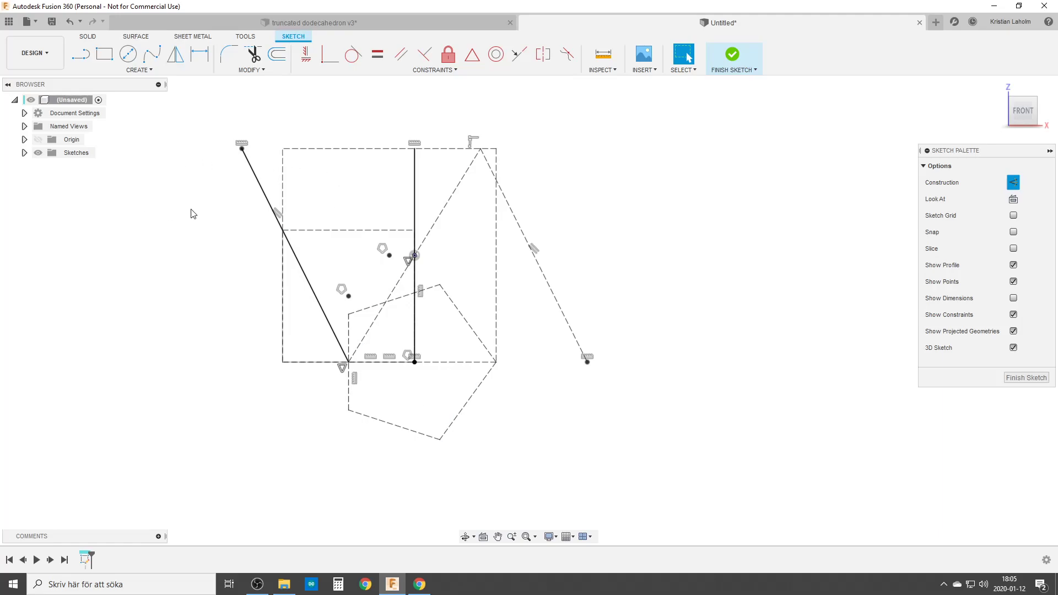
key(l)
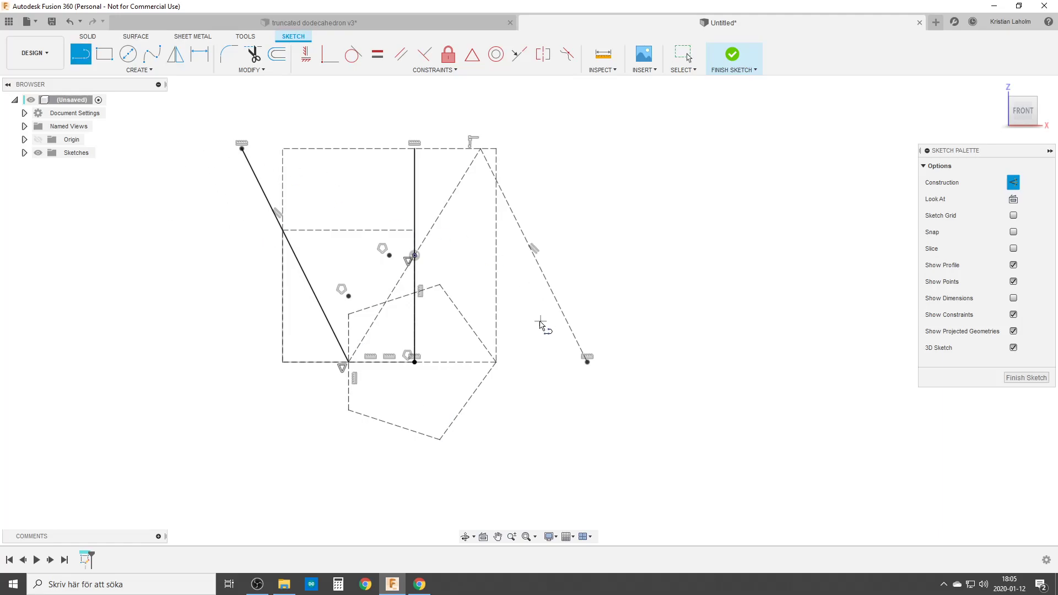
click(459, 361)
click(459, 379)
key(Escape)
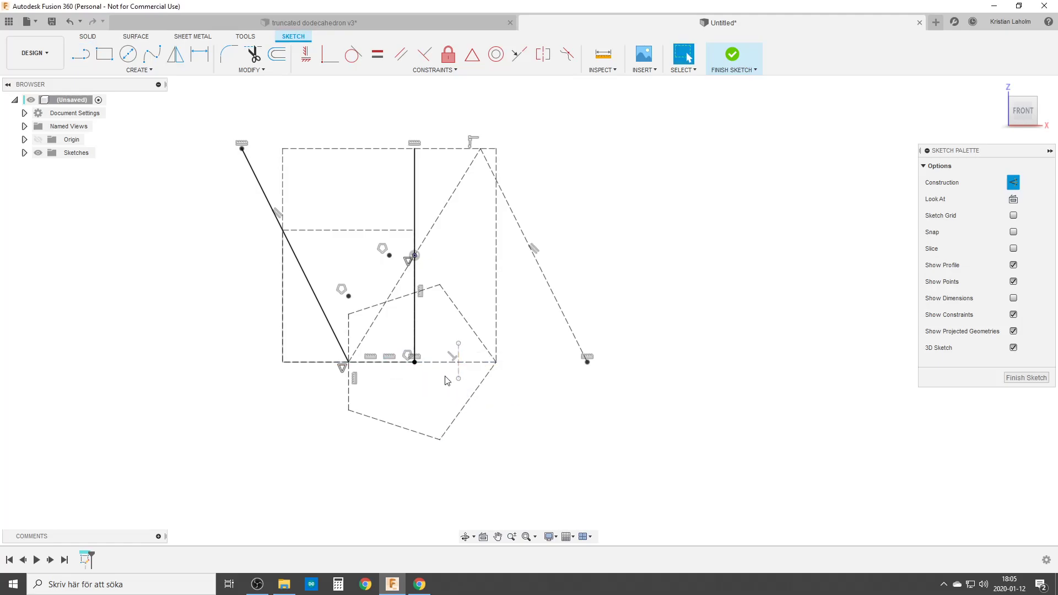
Step: Make the short vertical line's ends coincident with the two pentagon sides that meet at the positive-X vertex
click(329, 54)
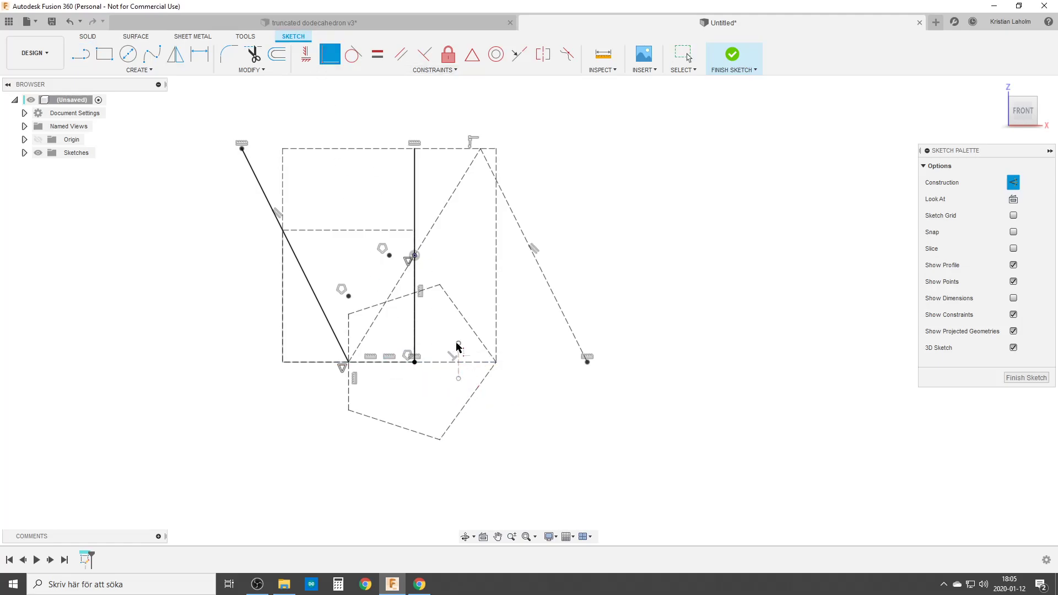
click(459, 344)
click(465, 324)
click(458, 345)
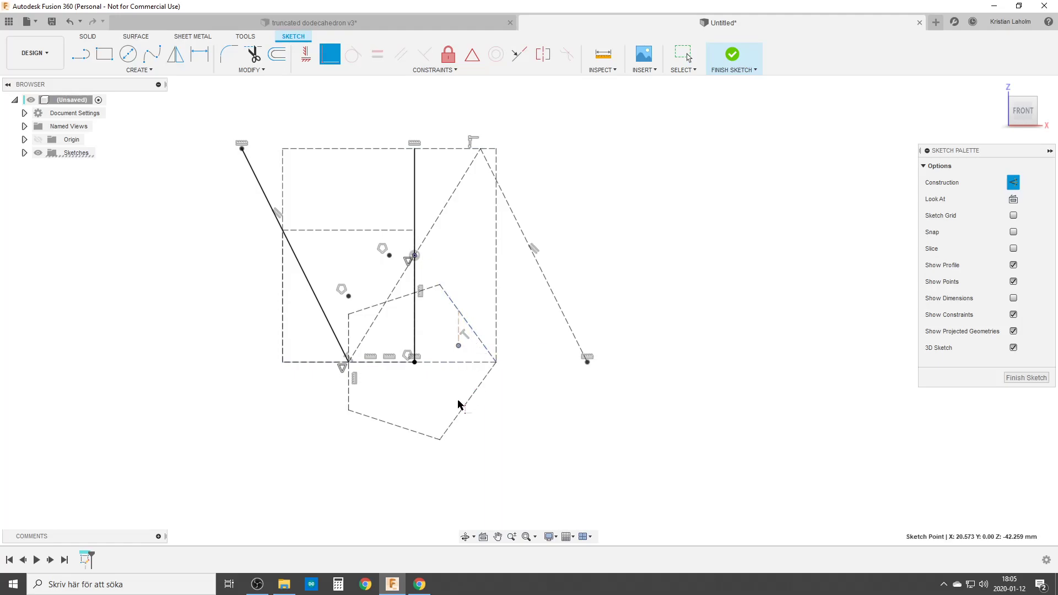
click(462, 410)
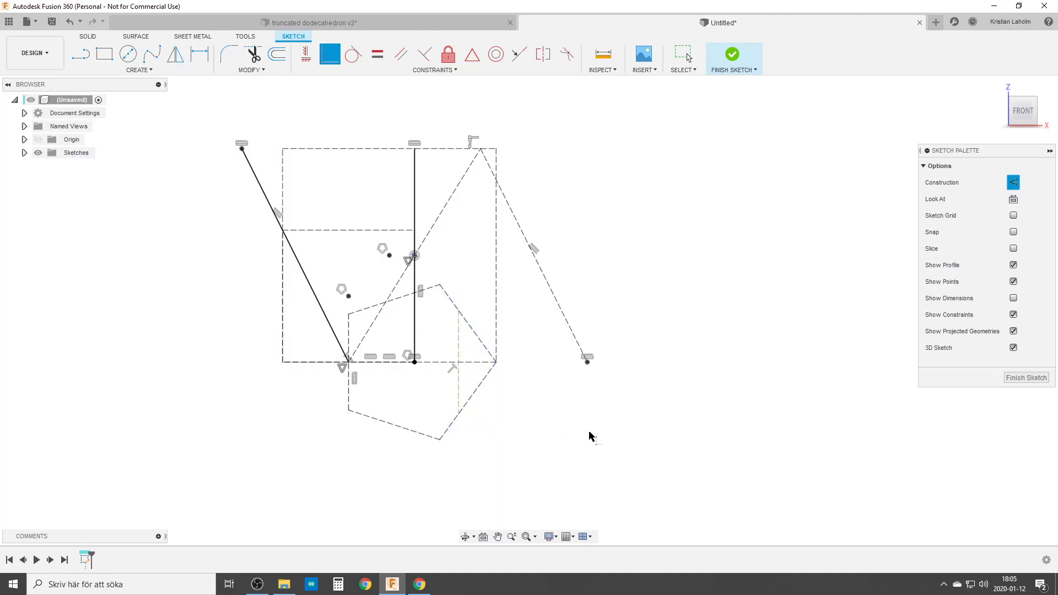
Step: Constrain the short vertical line and the pentagon's vertical side symmetric about the vertical 100 mm line
key(Escape)
click(461, 340)
click(348, 388)
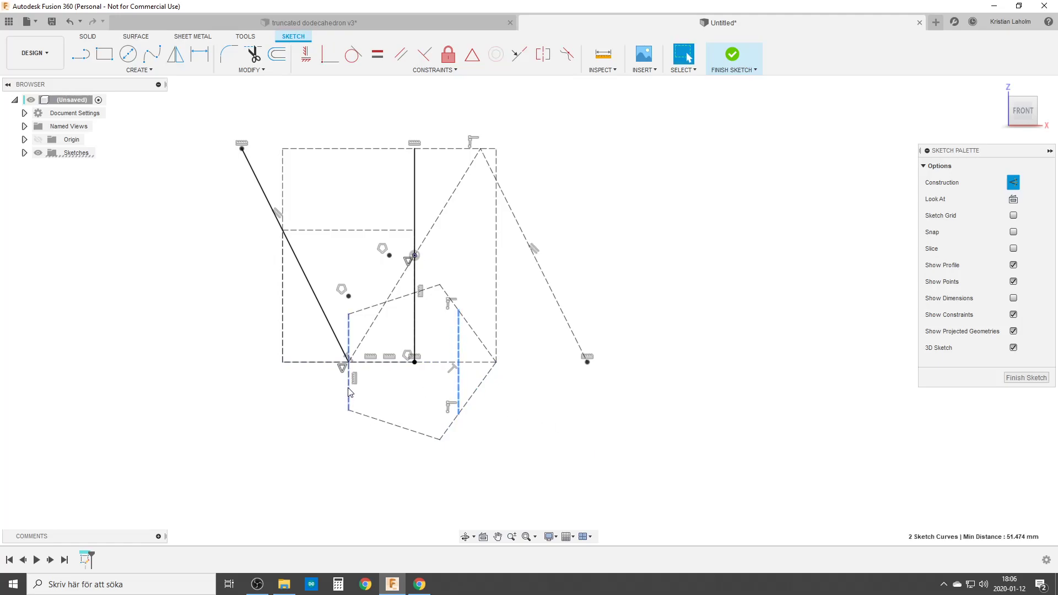
click(543, 54)
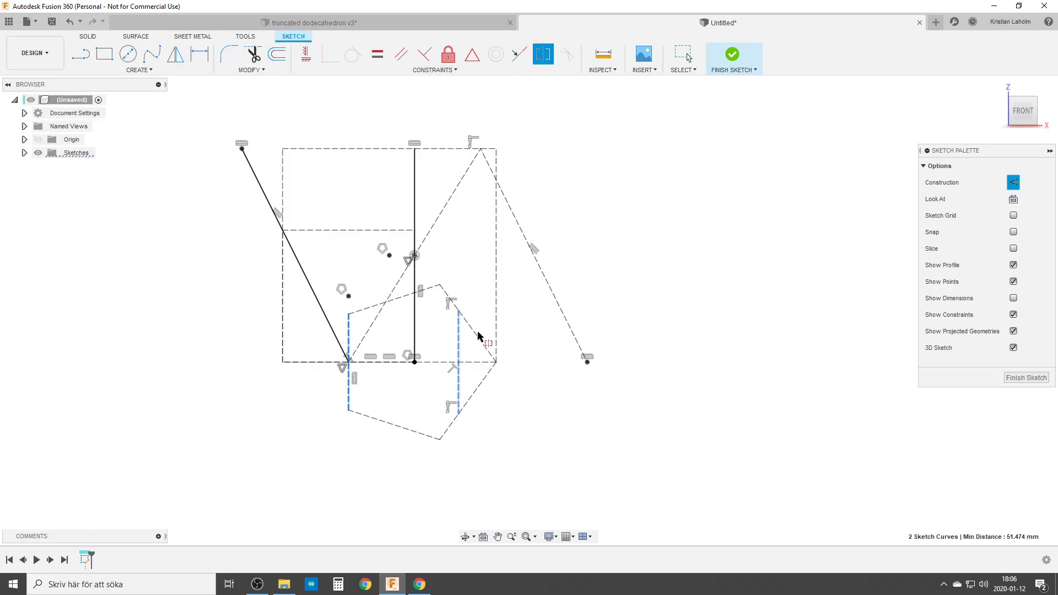
click(413, 207)
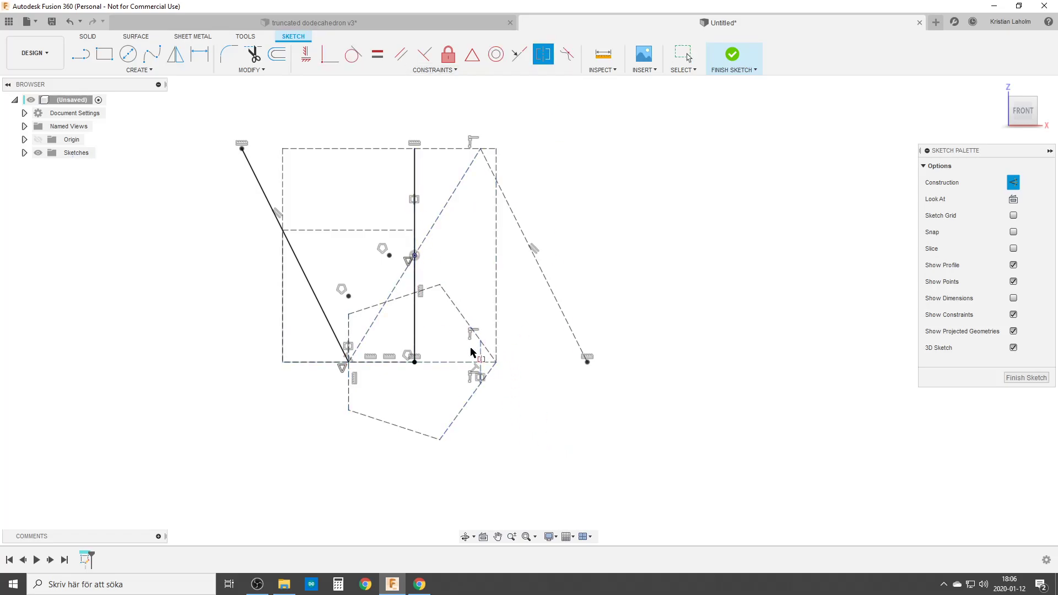
Step: Draw two connected construction lines from the short vertical line's ends, meeting towards positive X level with the horizontal construction line, to form a triangle
scroll(504, 421, up, 3)
key(Escape)
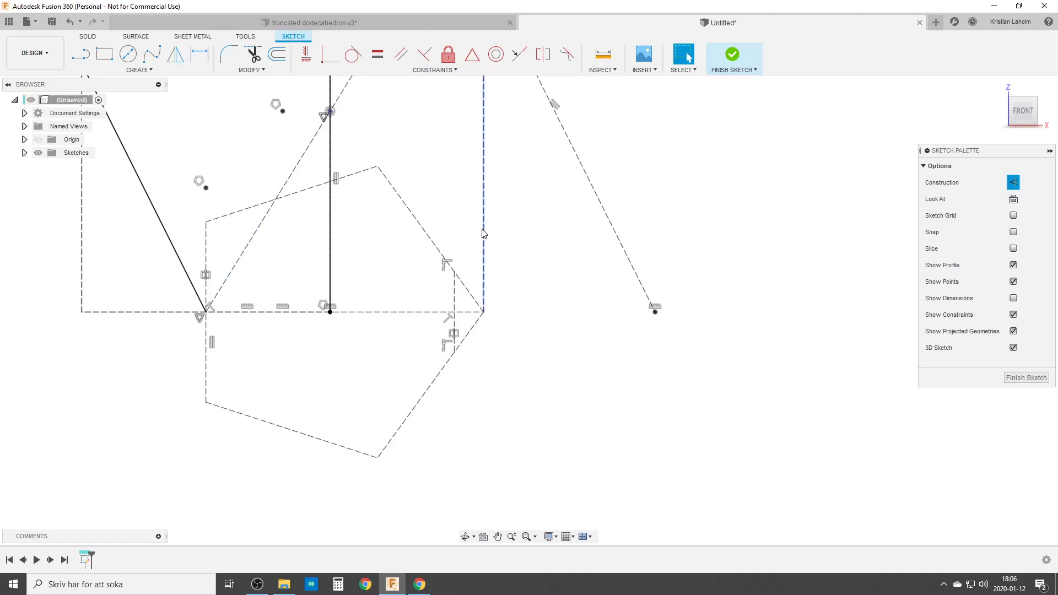
key(l)
click(454, 271)
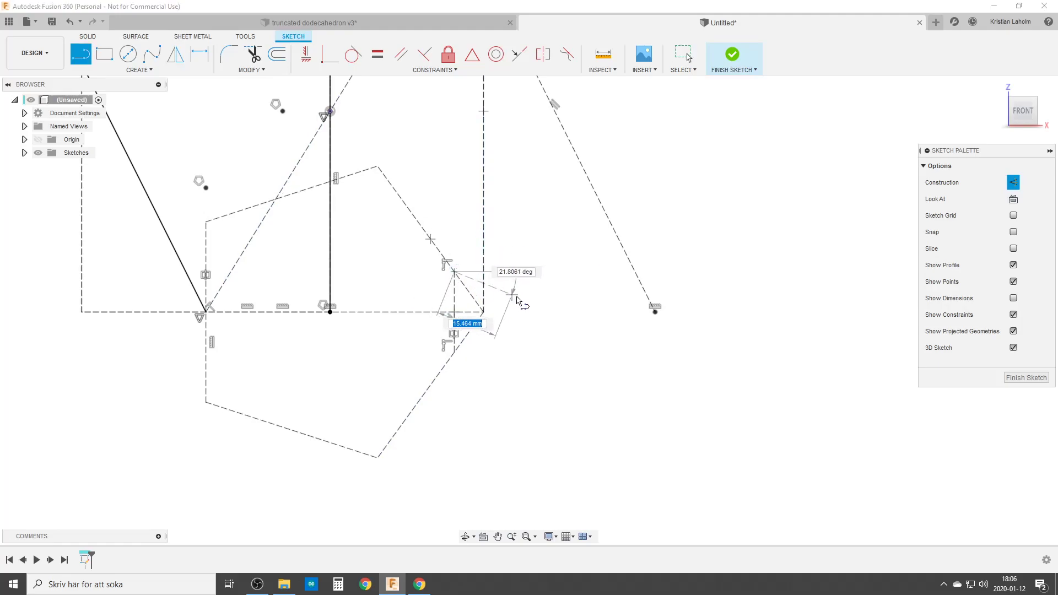
click(550, 313)
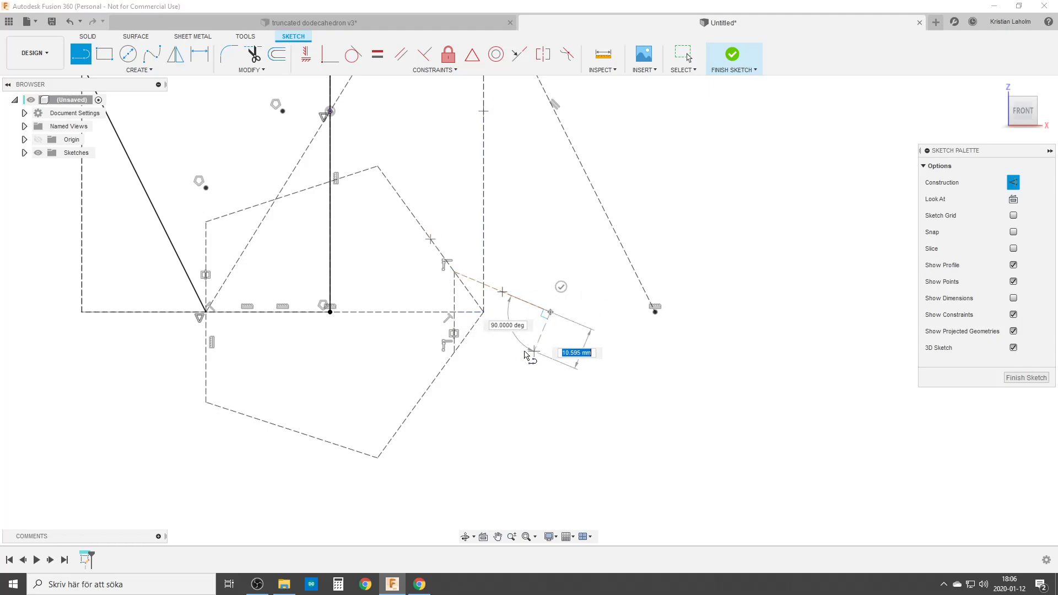
click(458, 353)
key(Escape)
Step: Apply an equal constraint to all three sides of the small triangle
drag(586, 346, 513, 281)
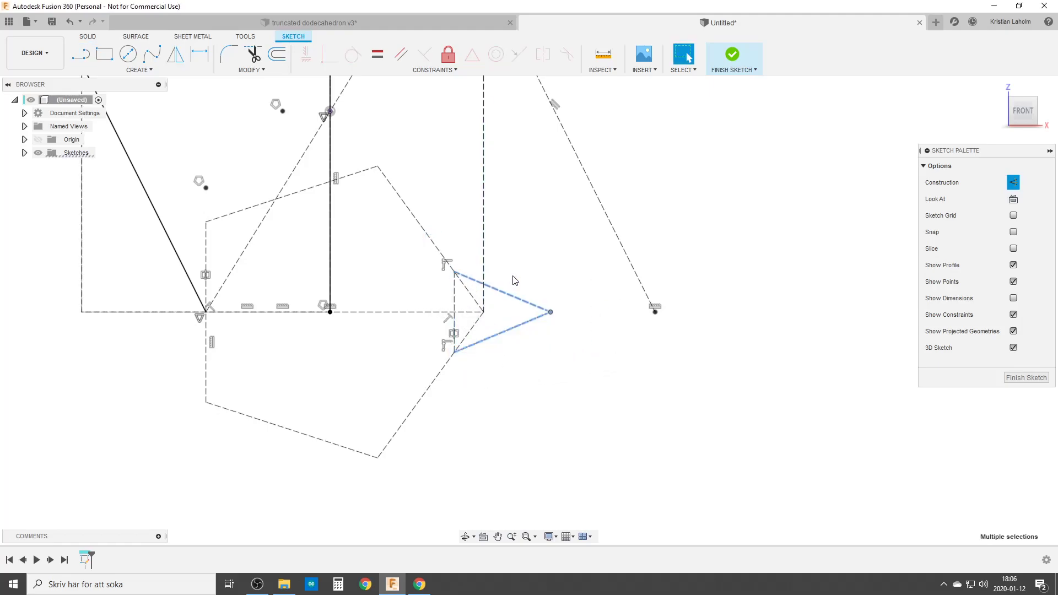
shift+click(455, 306)
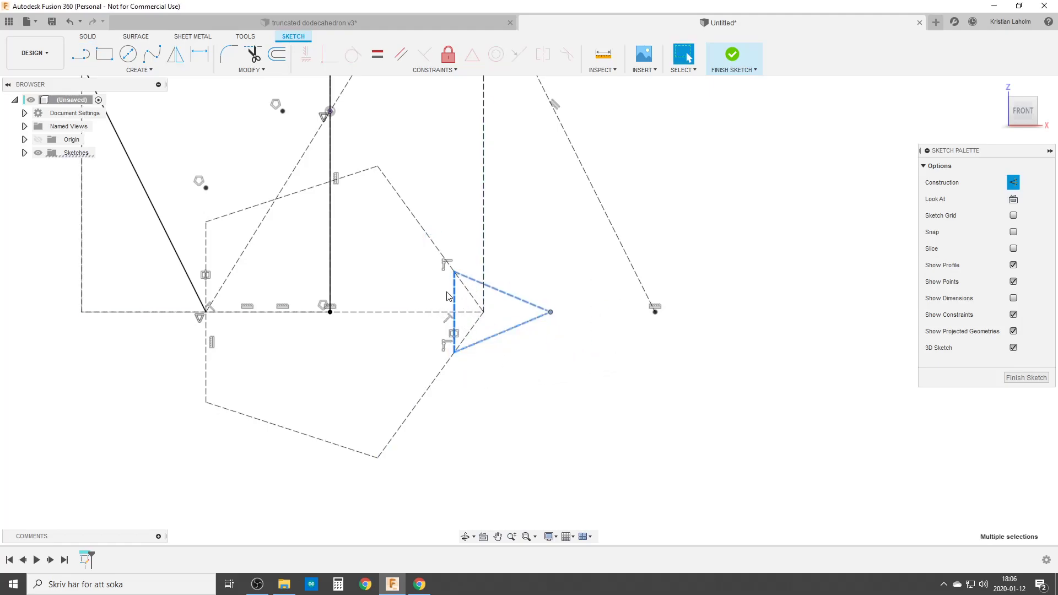
click(373, 56)
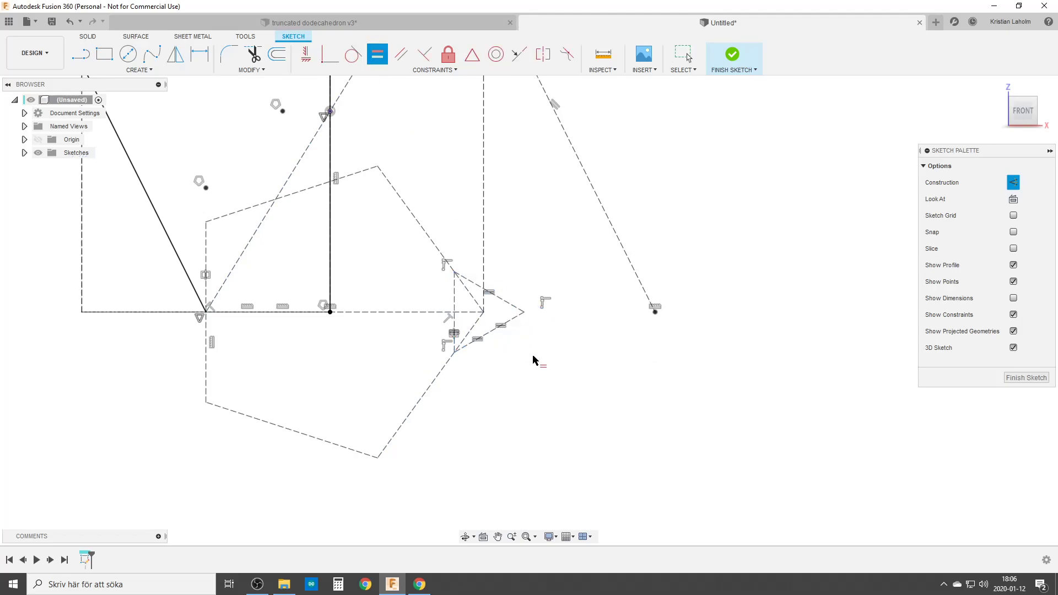
Step: Draw a construction circle centred on the midpoint of the triangle's vertical side and passing through the triangle's opposite tip
key(c)
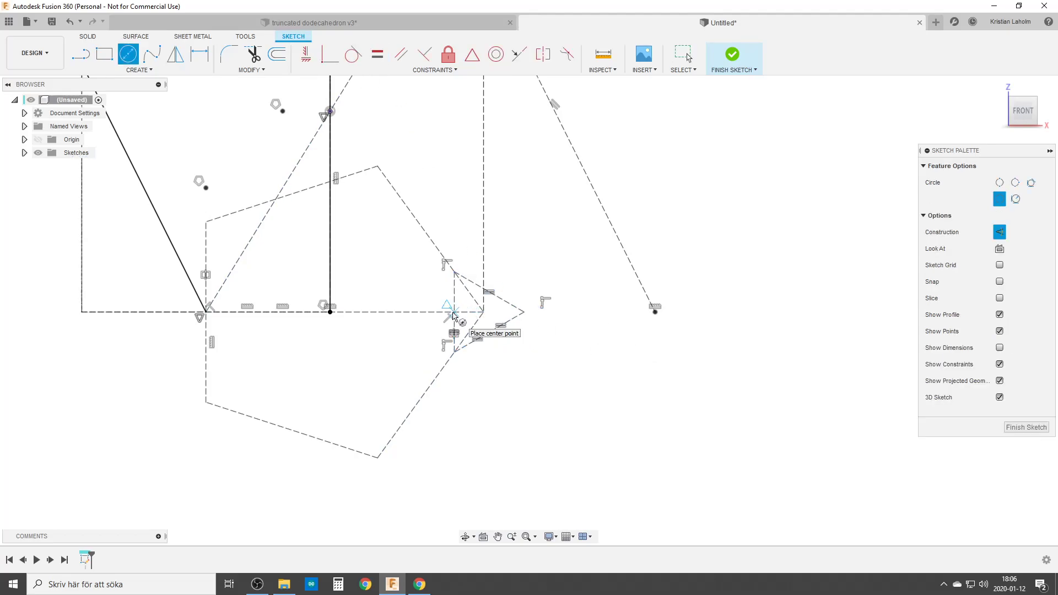
click(454, 312)
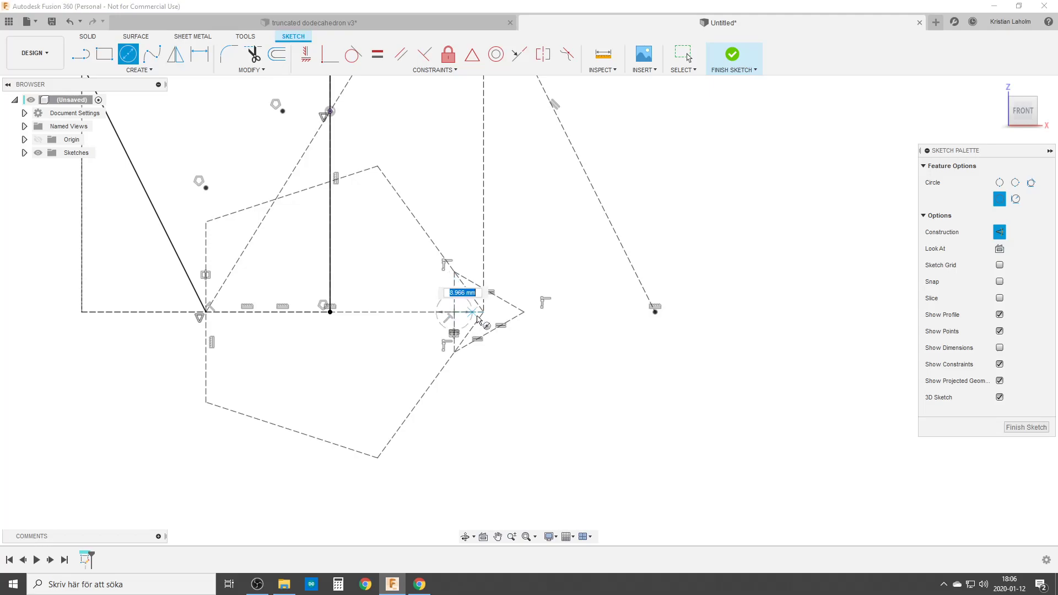
click(523, 312)
key(Escape)
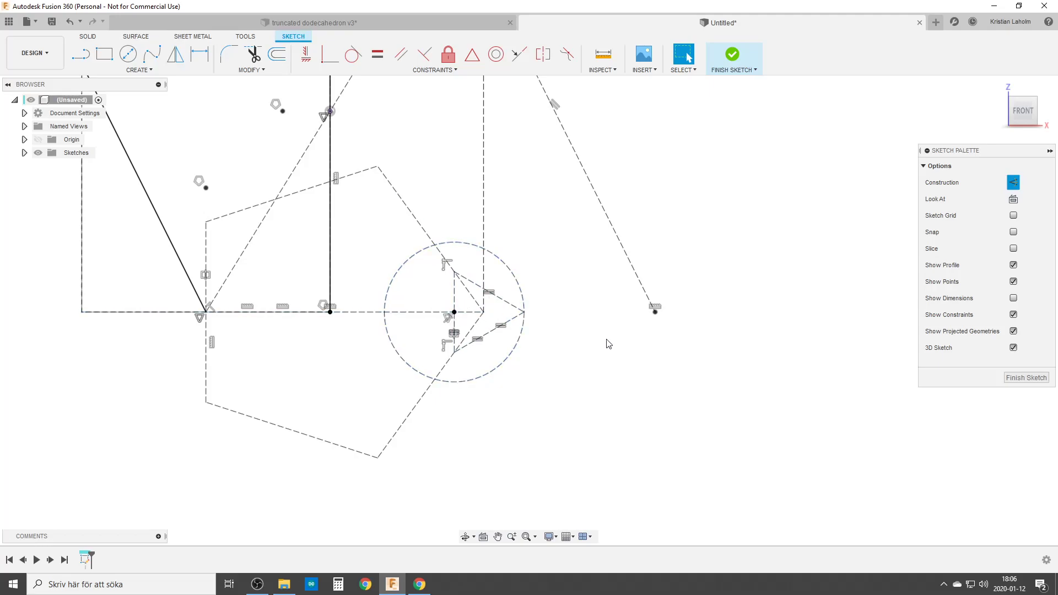
Step: Draw a construction line about 17 mm long from the circle's centre up to the circle, towards positive X
key(l)
click(454, 312)
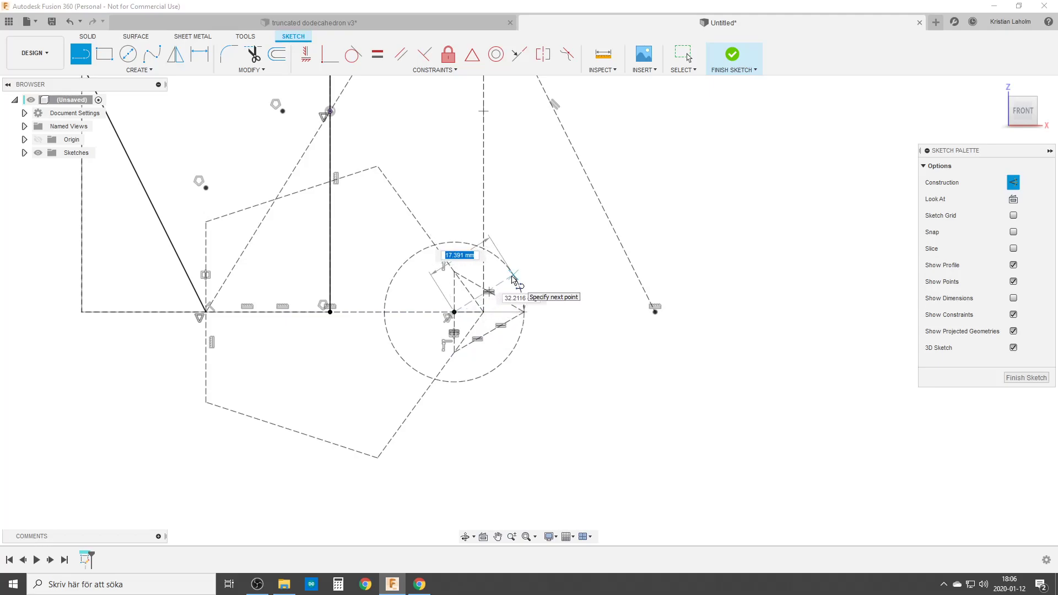
click(513, 278)
Step: Draw a construction line about 61 mm long from the circle's centre up to the slanted construction line on the positive-X side
middle_drag(600, 287, 567, 331)
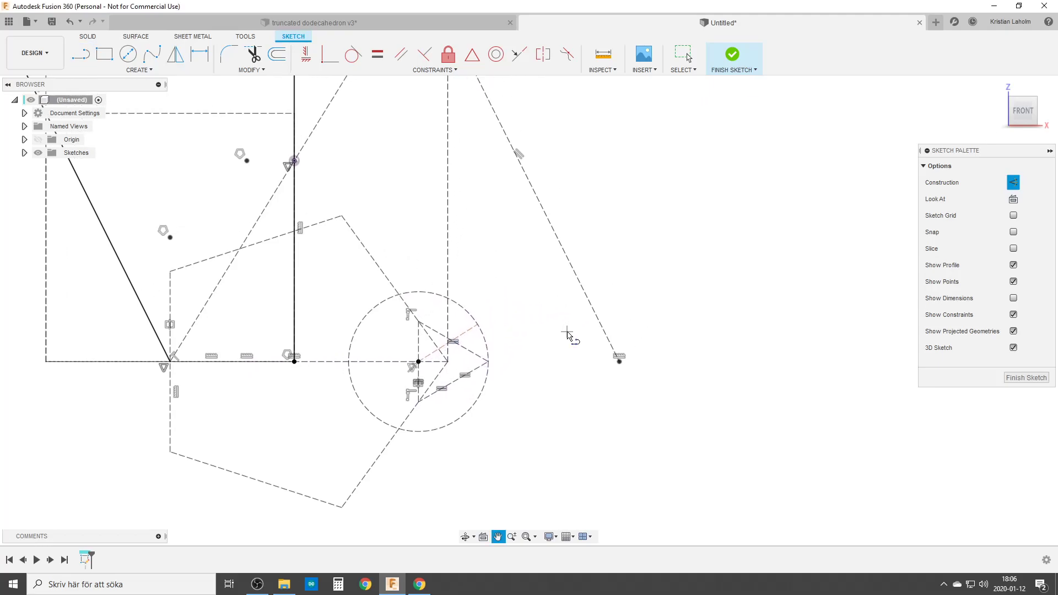
scroll(560, 338, down, 2)
scroll(546, 346, down, 1)
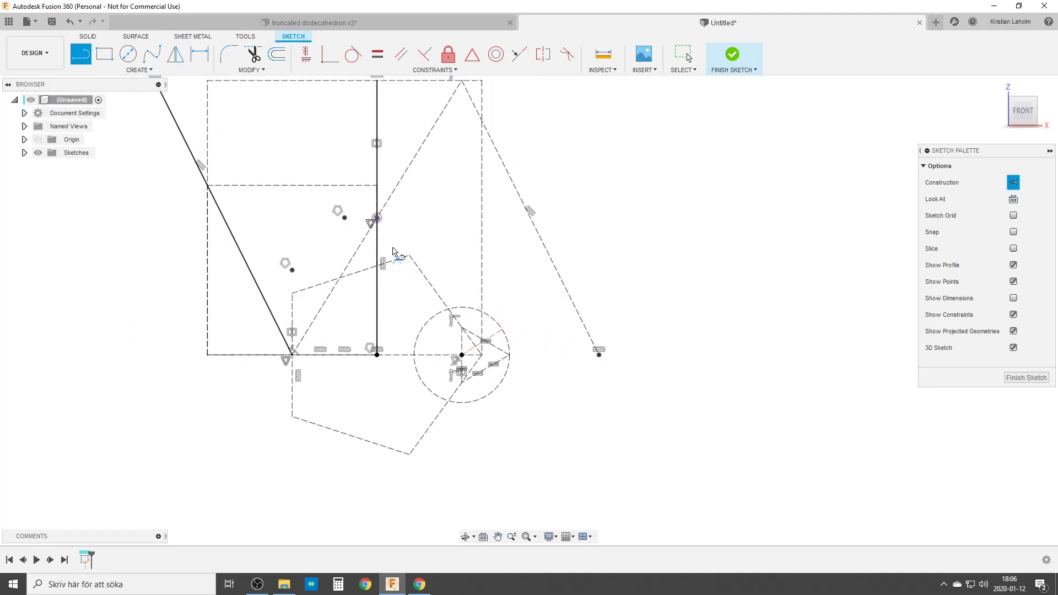
click(461, 354)
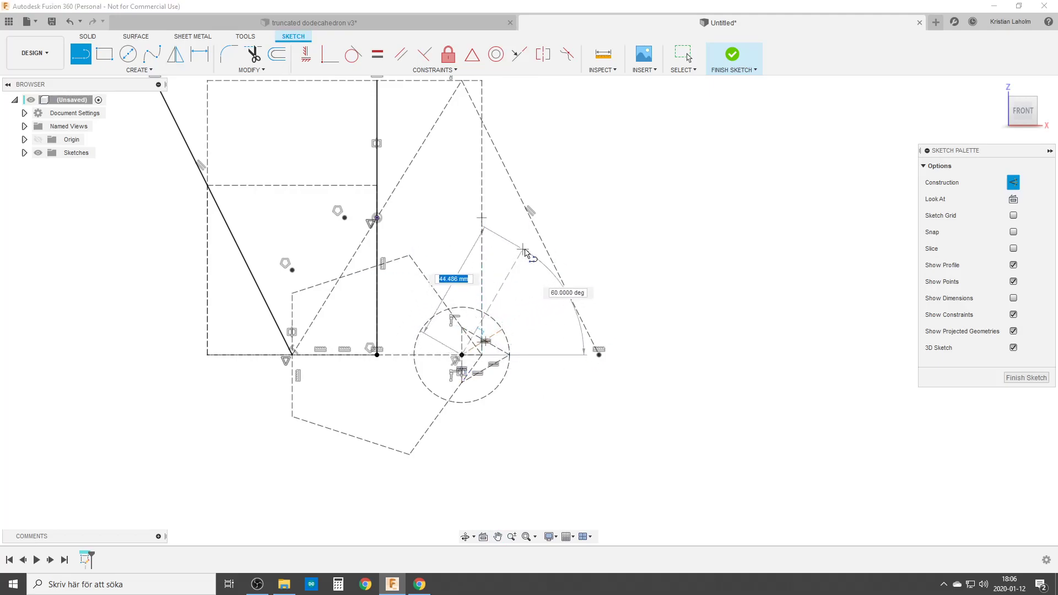
click(522, 205)
key(Escape)
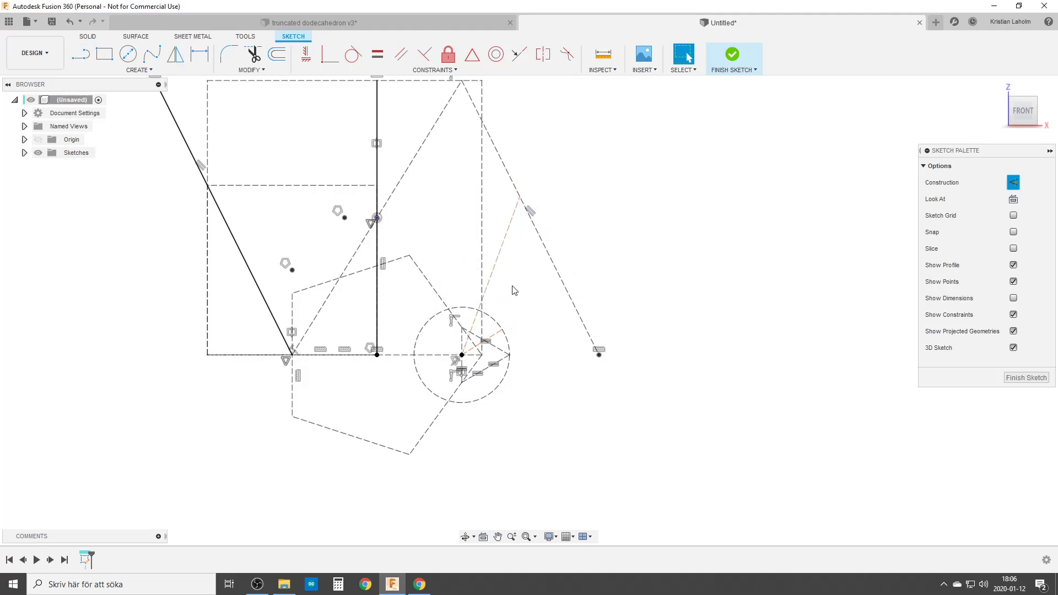
Step: Constrain the new line from the circle's centre parallel to the long diagonal construction line
click(510, 249)
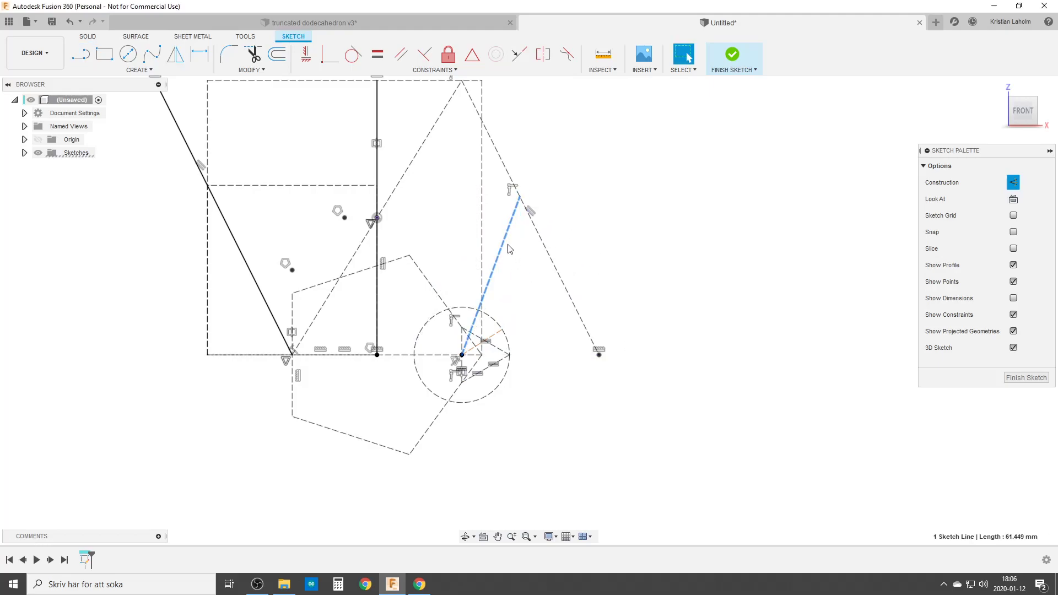
click(401, 54)
click(415, 161)
click(417, 156)
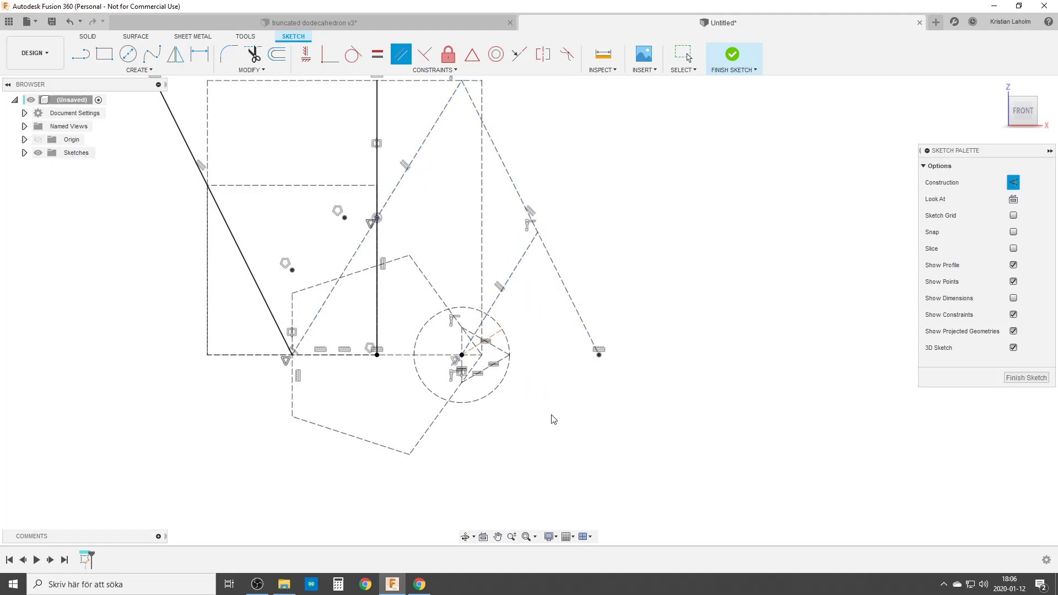
key(Escape)
Step: Draw two chained construction lines from the radius line's outer end to the parallel line's upper end, the first about 19 mm long
scroll(554, 397, up, 2)
key(l)
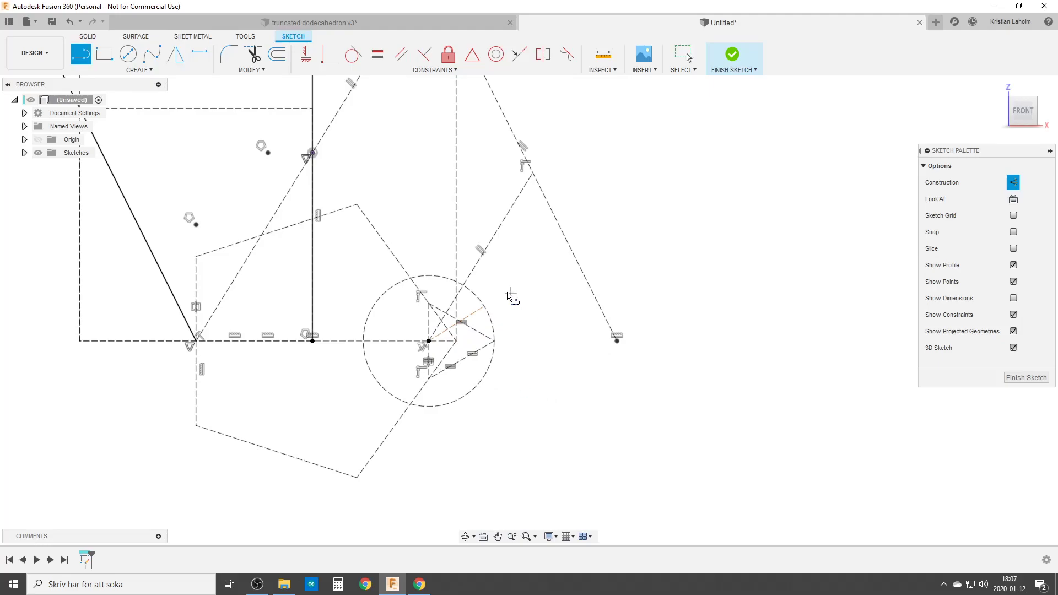
click(484, 307)
click(524, 249)
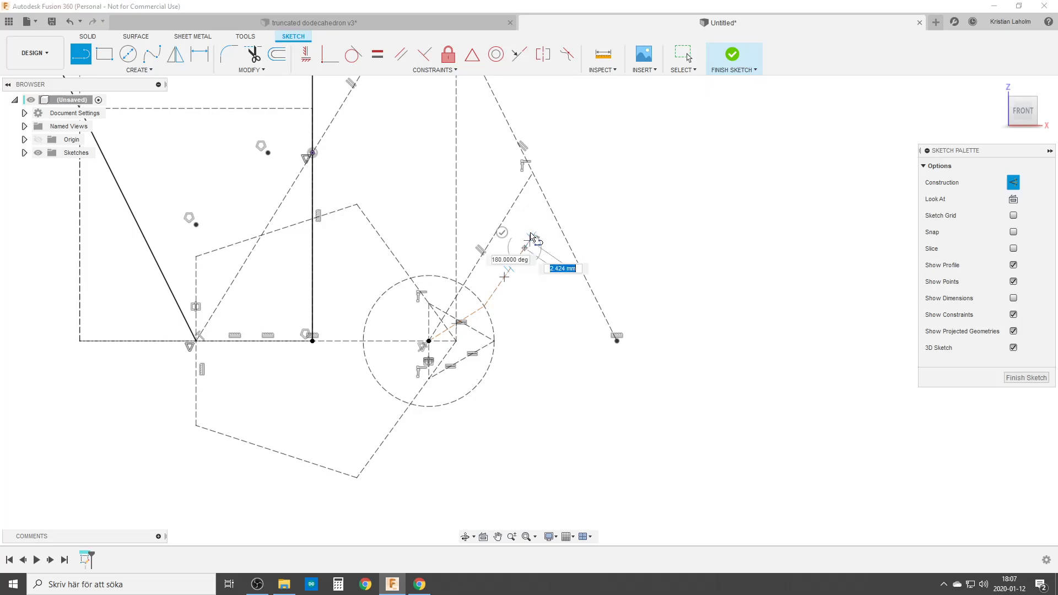
click(532, 173)
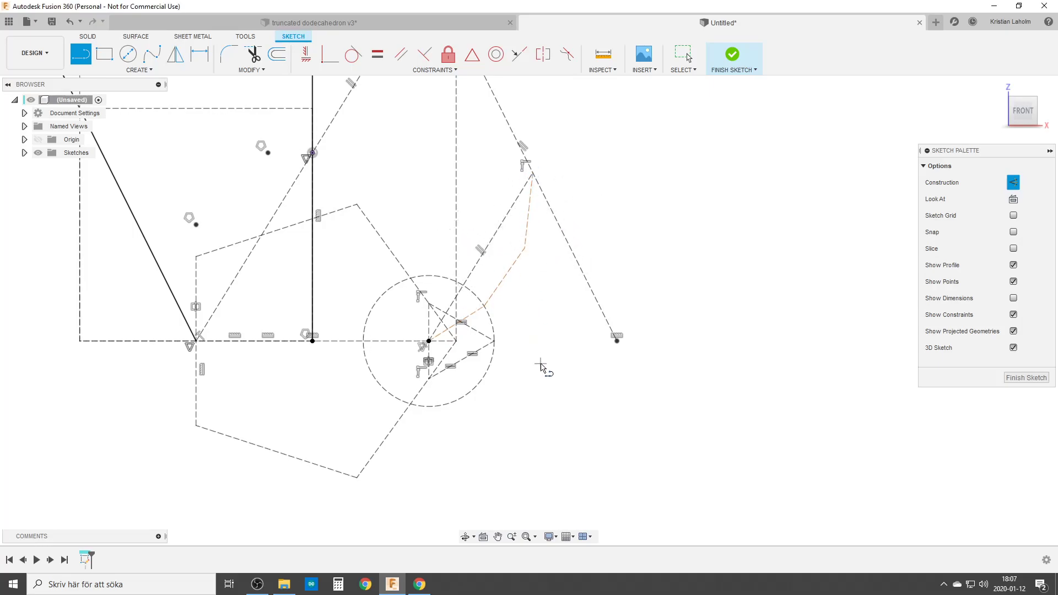
key(Escape)
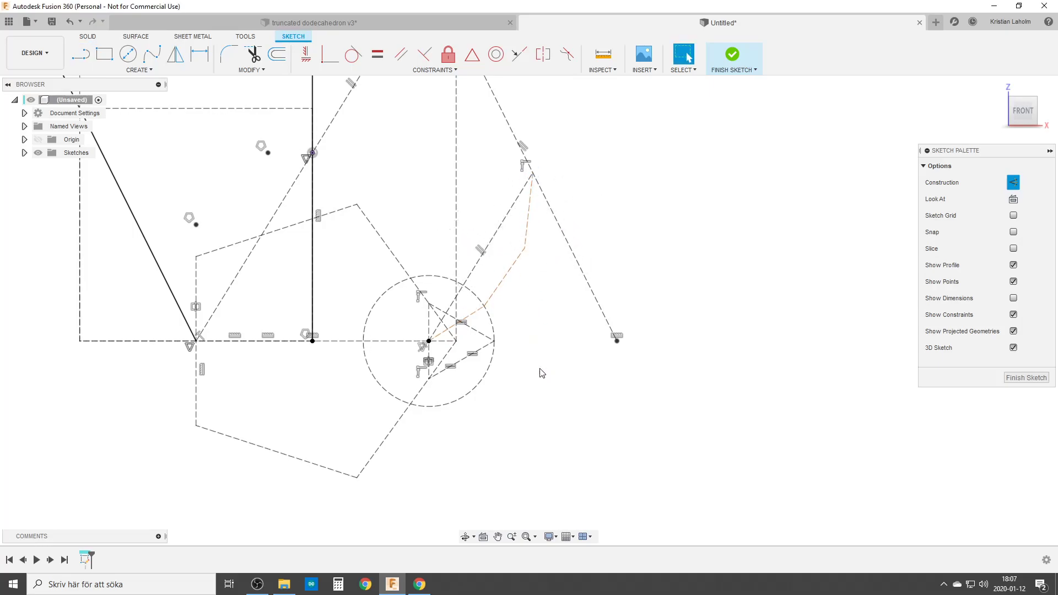
Step: Constrain the lower chained segment parallel to the long line running from the circle's centre to the slanted line
click(511, 276)
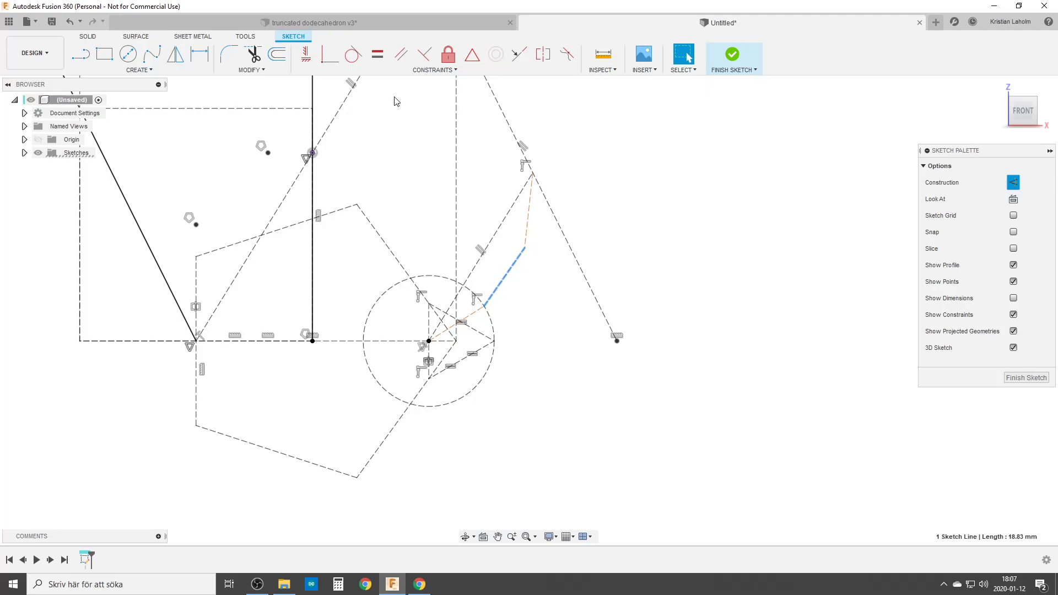
click(401, 54)
click(496, 232)
click(338, 110)
click(502, 222)
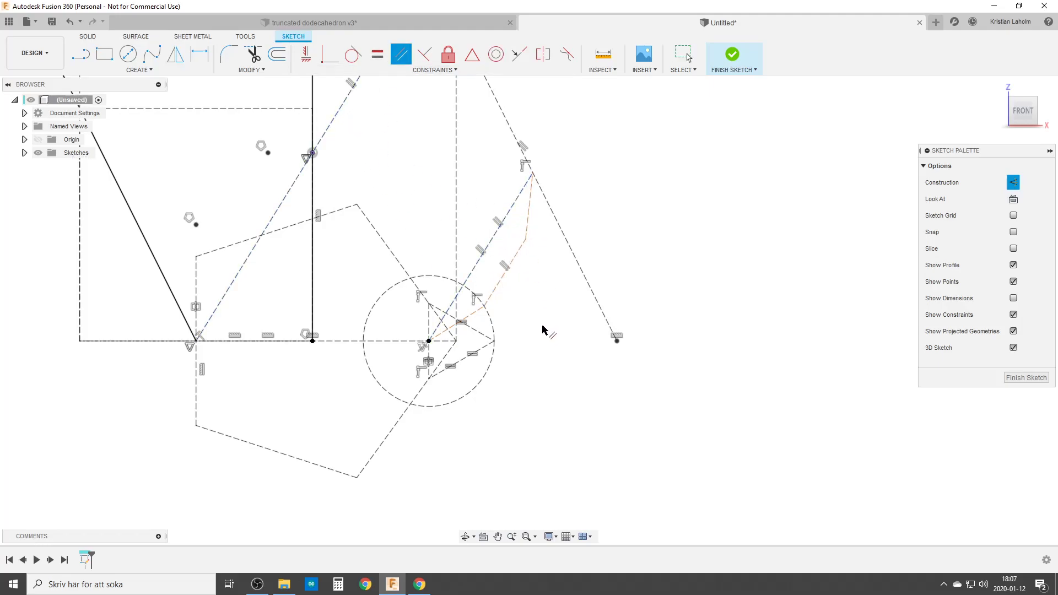
key(Escape)
Step: Make the lower chained segment equal in length to the triangle's lower slanted side and the upper chained segment equal to the radius line
click(506, 270)
click(377, 57)
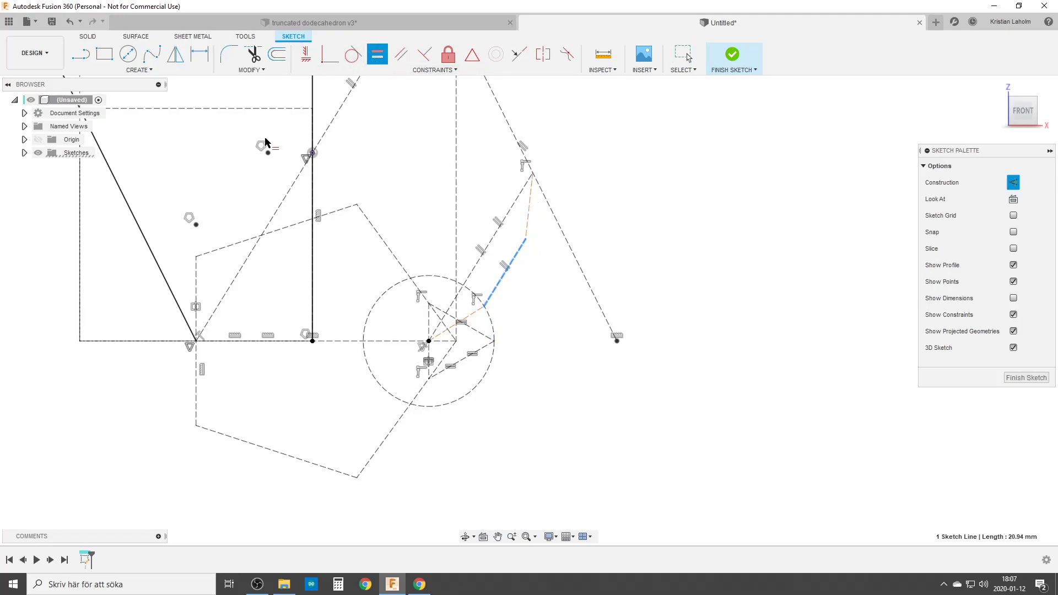
click(461, 361)
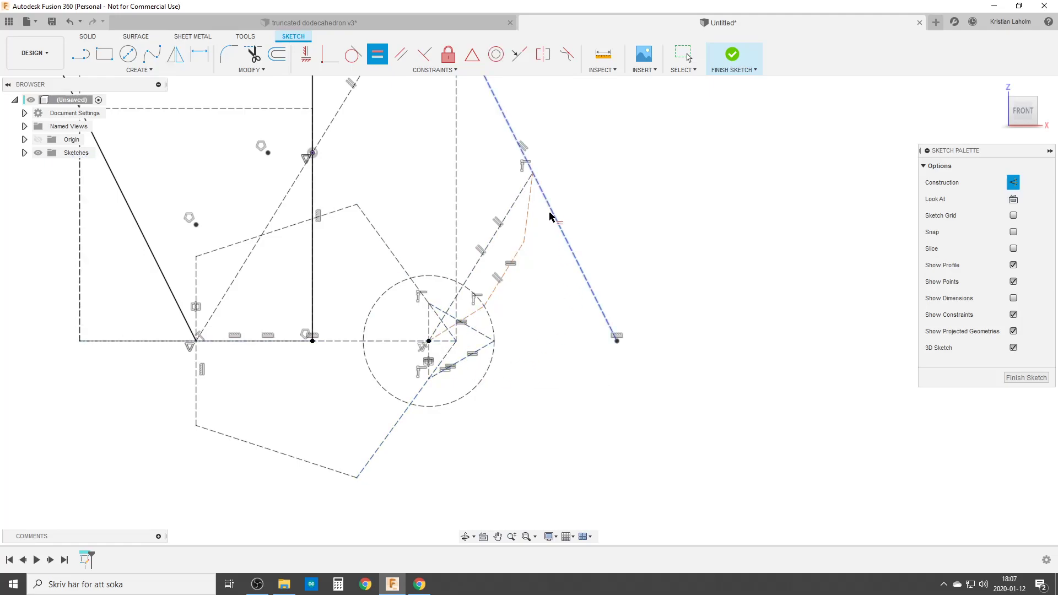
click(527, 214)
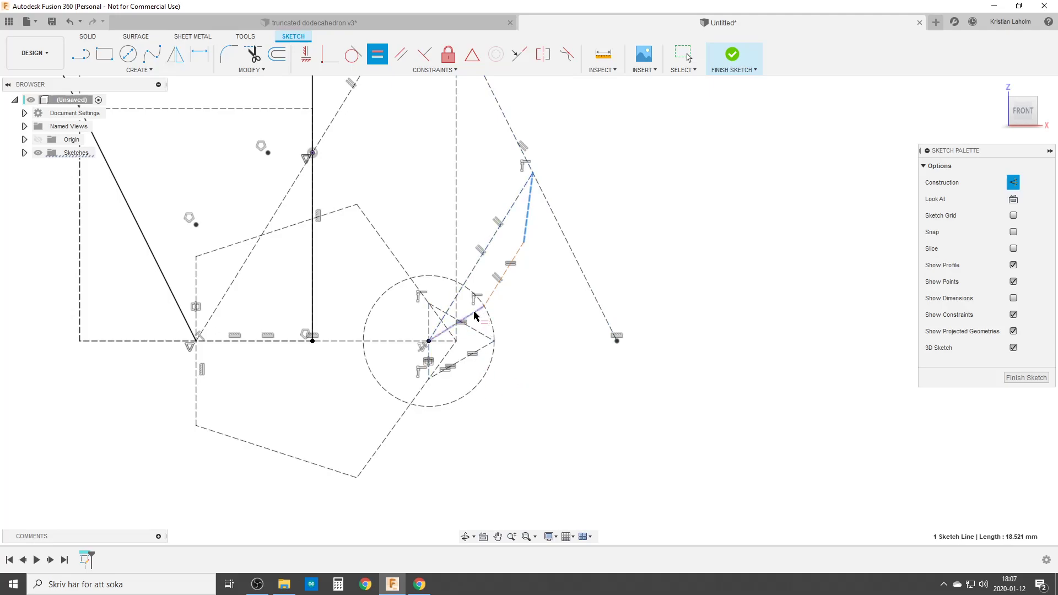
click(503, 271)
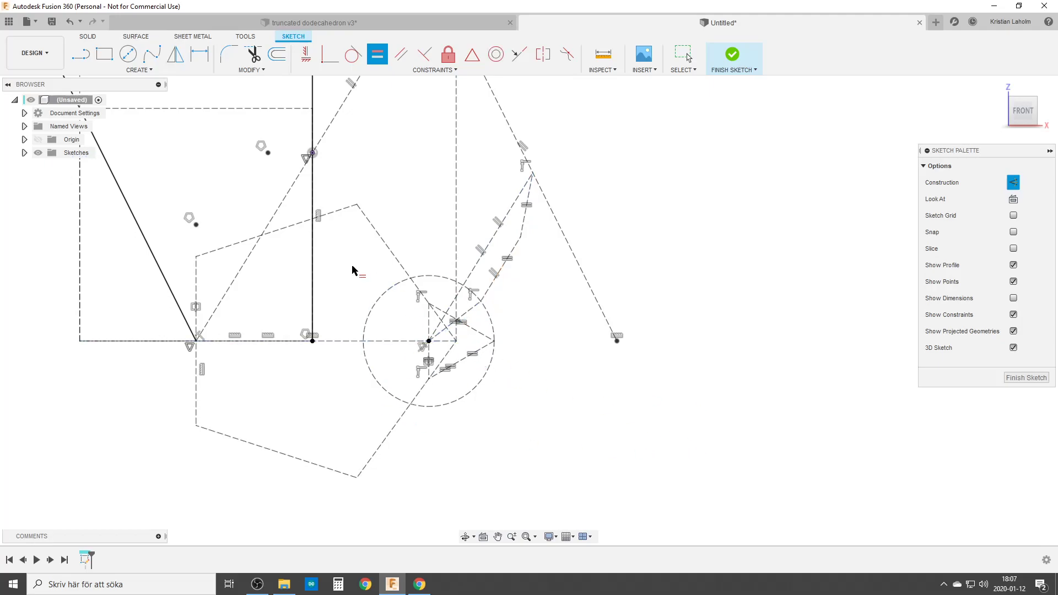
middle_drag(321, 225, 403, 397)
key(Escape)
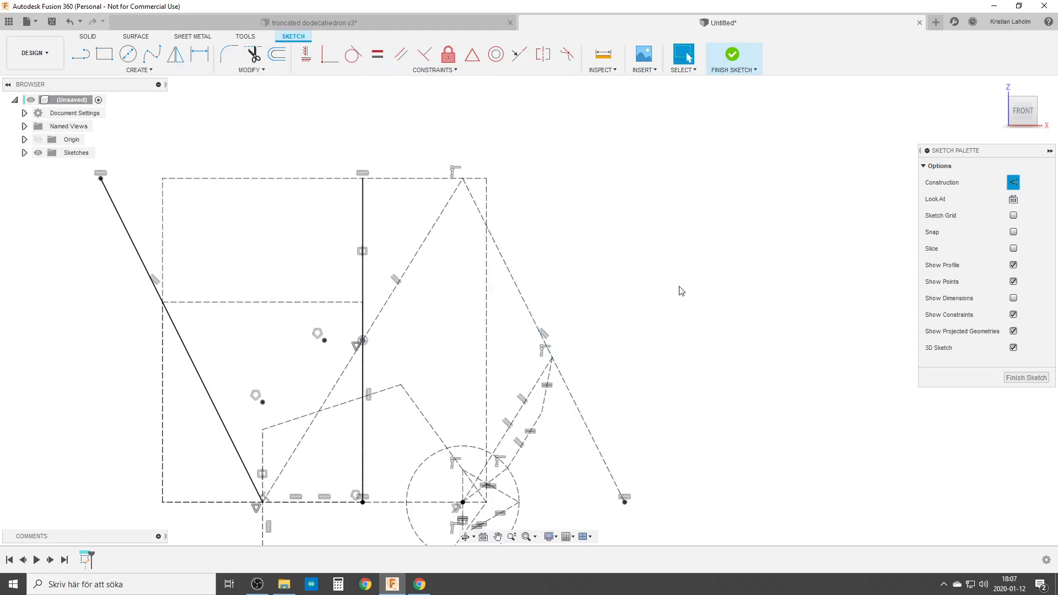
Step: Draw a solid line from the circle's centre diagonally up to about X 140, Z 52 mm, with construction mode off
scroll(555, 420, down, 4)
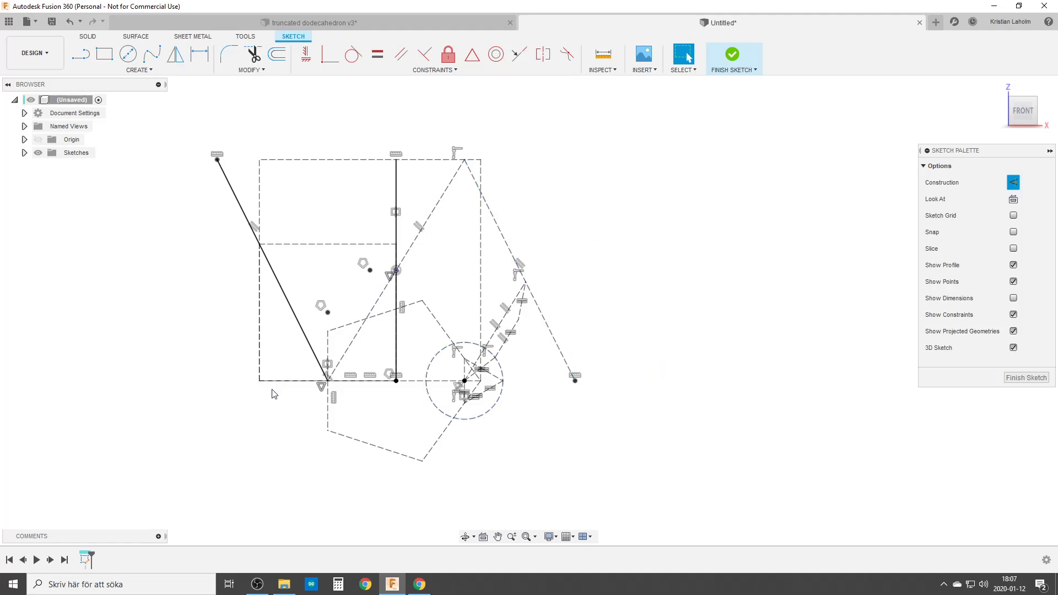
key(l)
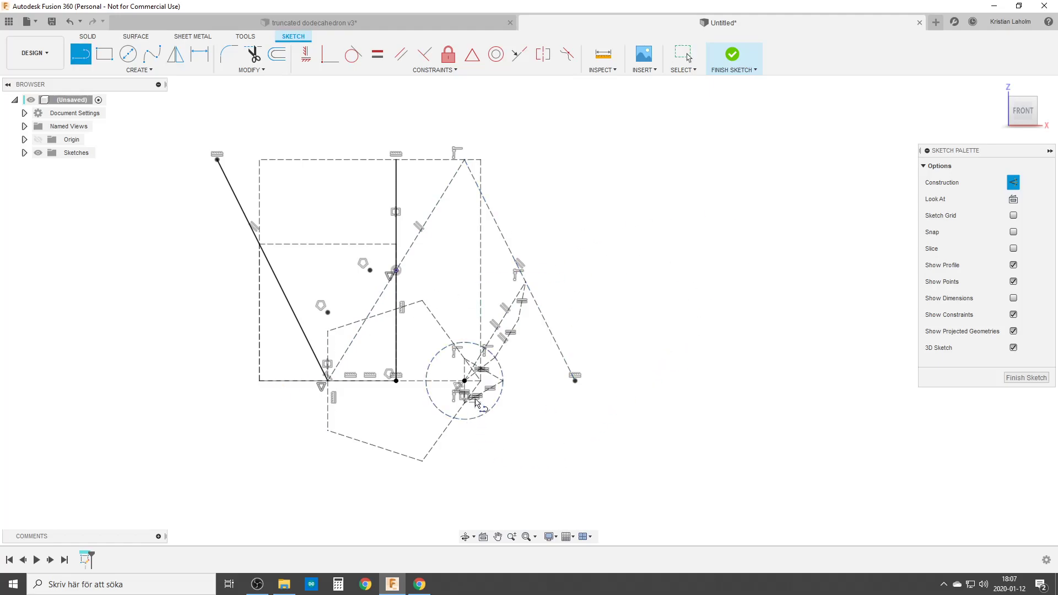
scroll(466, 388, up, 2)
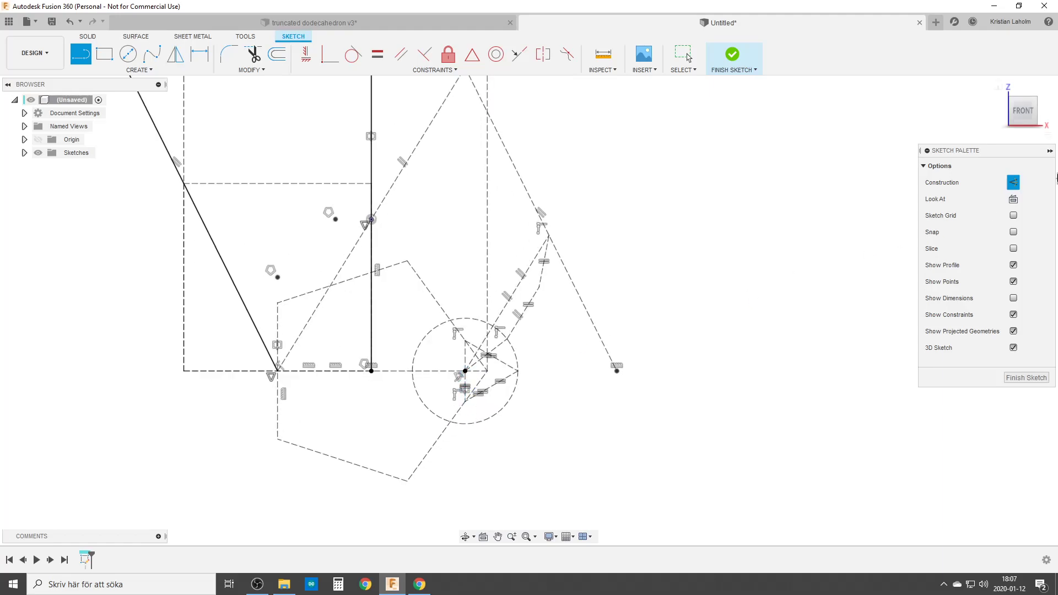
click(1013, 183)
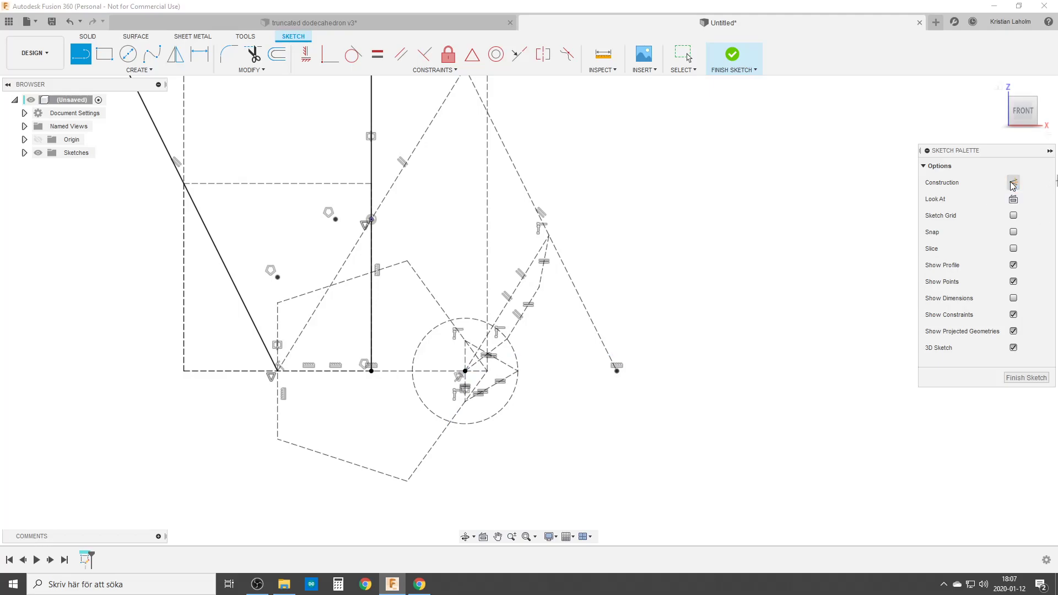
click(465, 371)
middle_drag(796, 66, 714, 169)
click(713, 165)
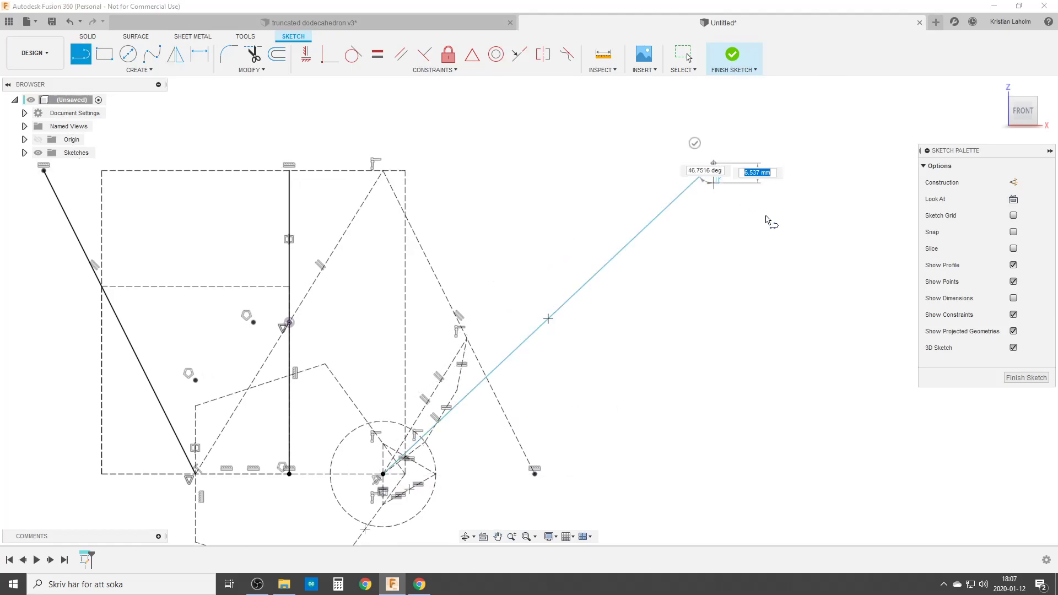
key(Escape)
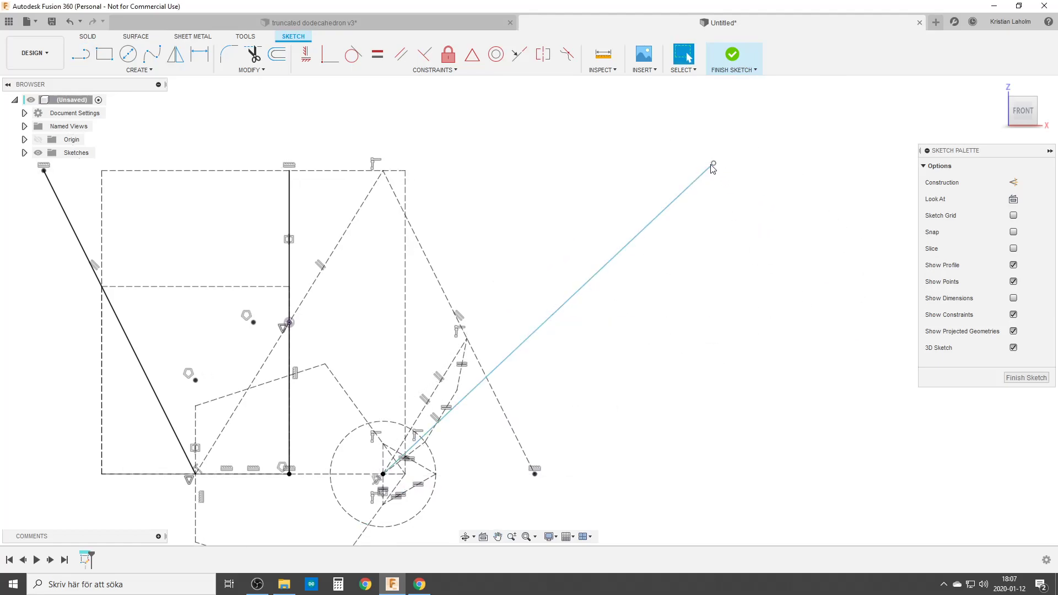
Step: Align the new line's upper end horizontally with the solid vertical line's top end and constrain the line parallel to the circle's radius line
click(305, 54)
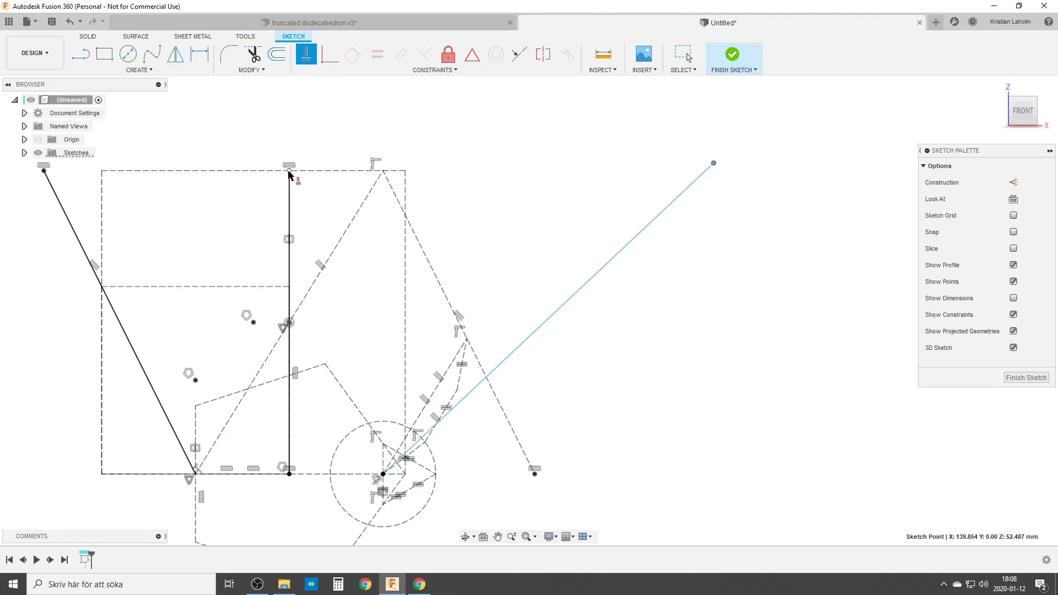
click(288, 172)
key(Escape)
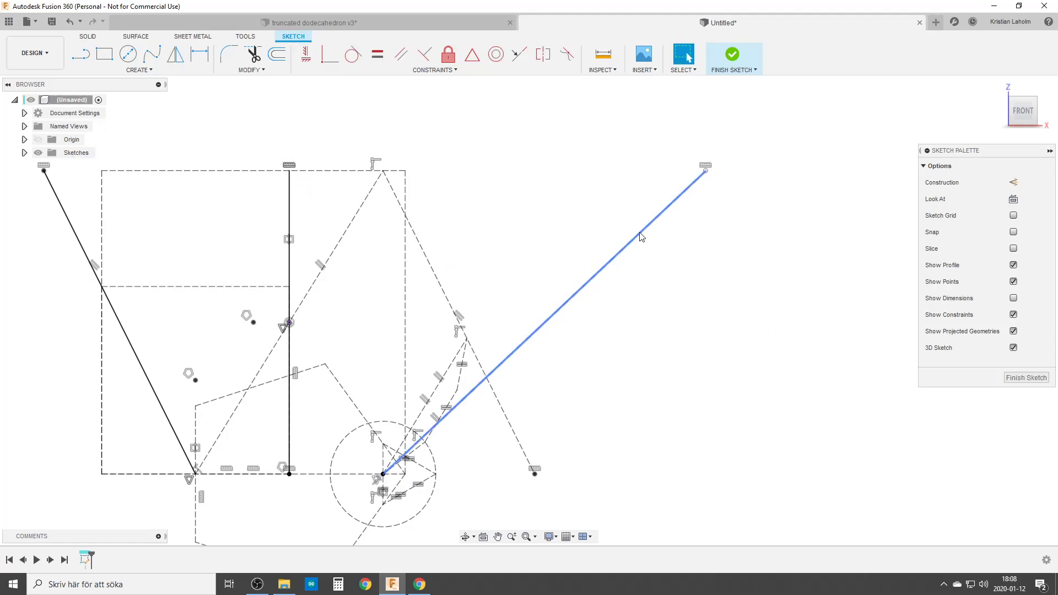
click(637, 235)
click(401, 53)
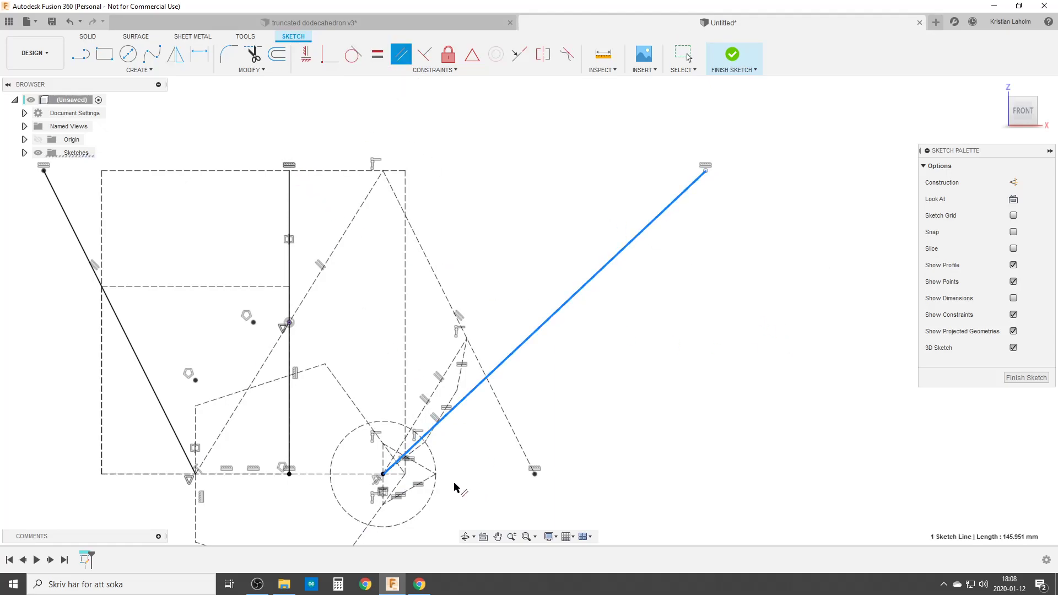
click(417, 453)
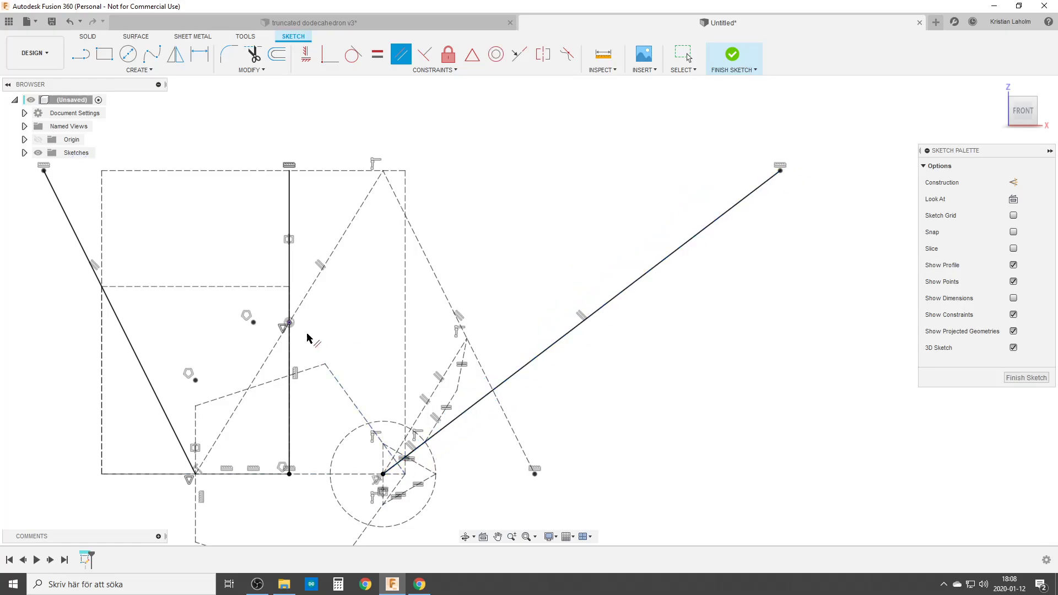
key(Escape)
Step: Draw a steep solid line crossing the long diagonal solid line, from about X 88, Z 62 mm down to below the sketch's horizontal base line
key(l)
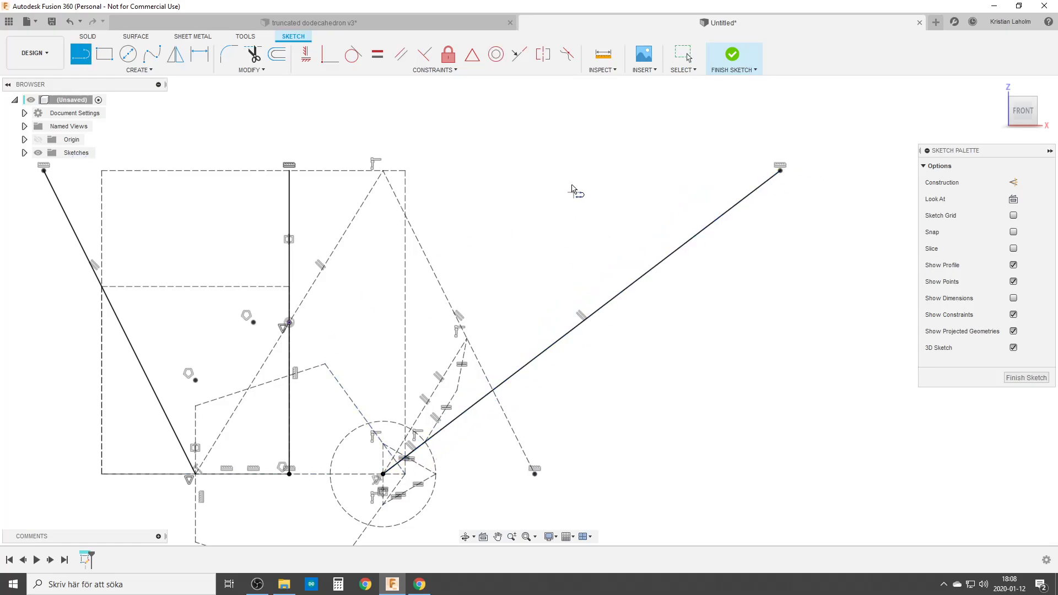
click(555, 132)
click(459, 517)
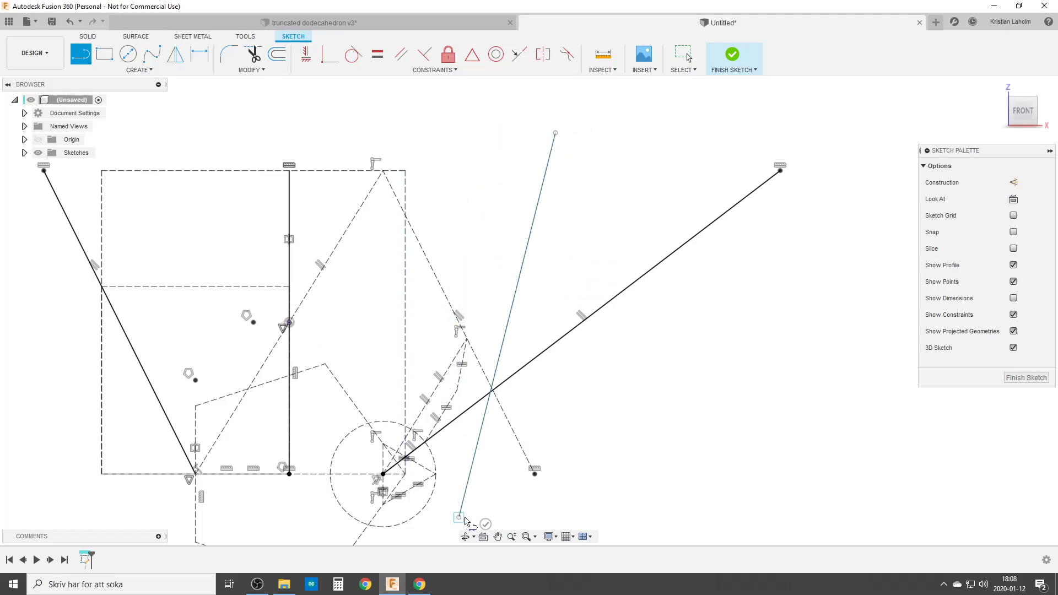
key(Escape)
Step: Align the steep line's upper and lower ends horizontally with the matching ends of the solid vertical line
click(556, 134)
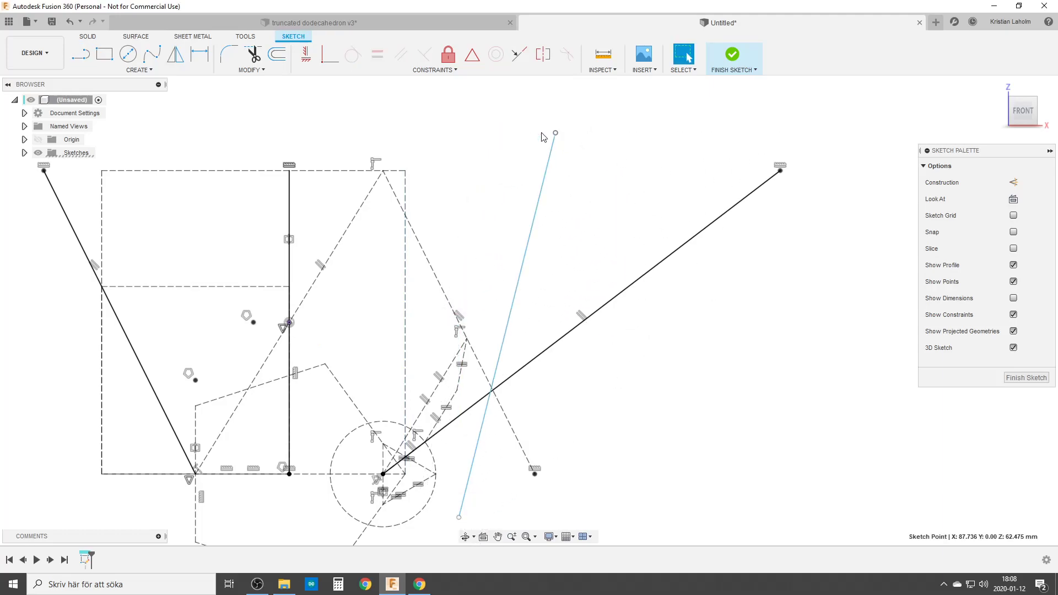
click(305, 54)
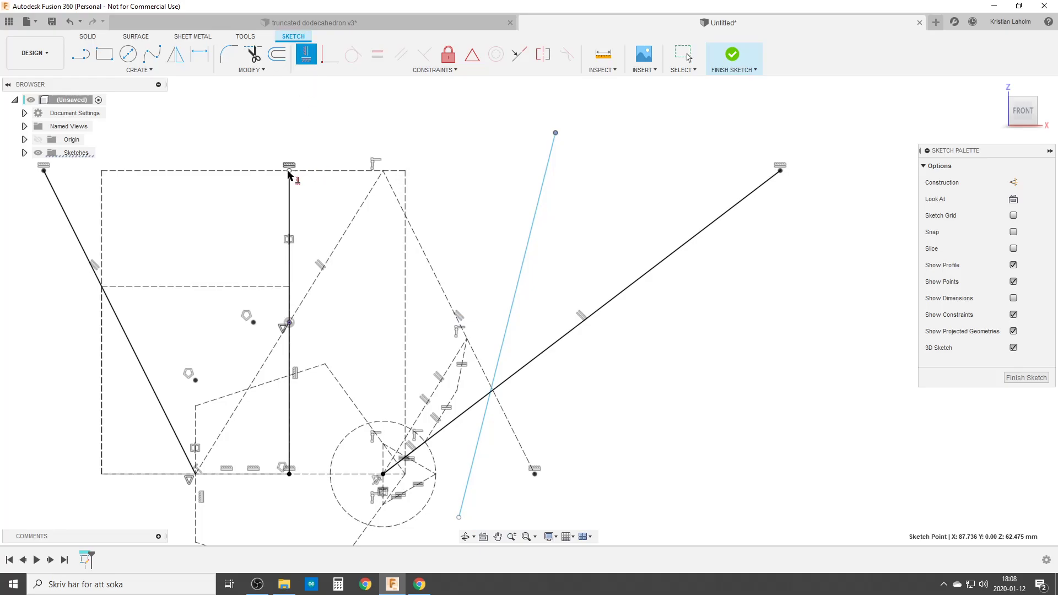
middle_drag(591, 436, 613, 305)
click(479, 424)
click(310, 343)
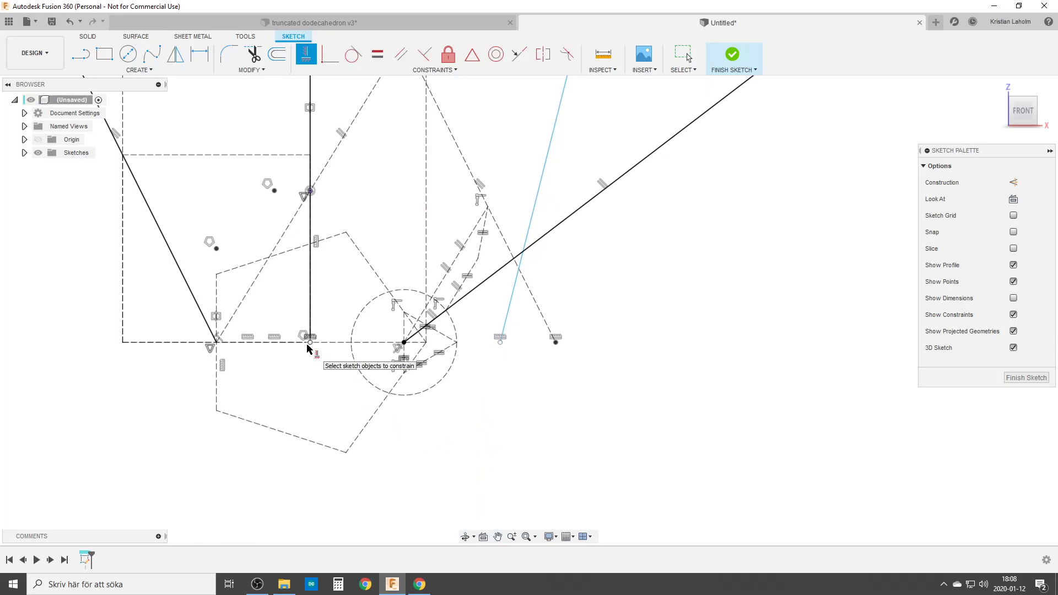
key(Escape)
Step: Constrain the steep solid line collinear with the upper chained construction segment
click(519, 54)
click(544, 168)
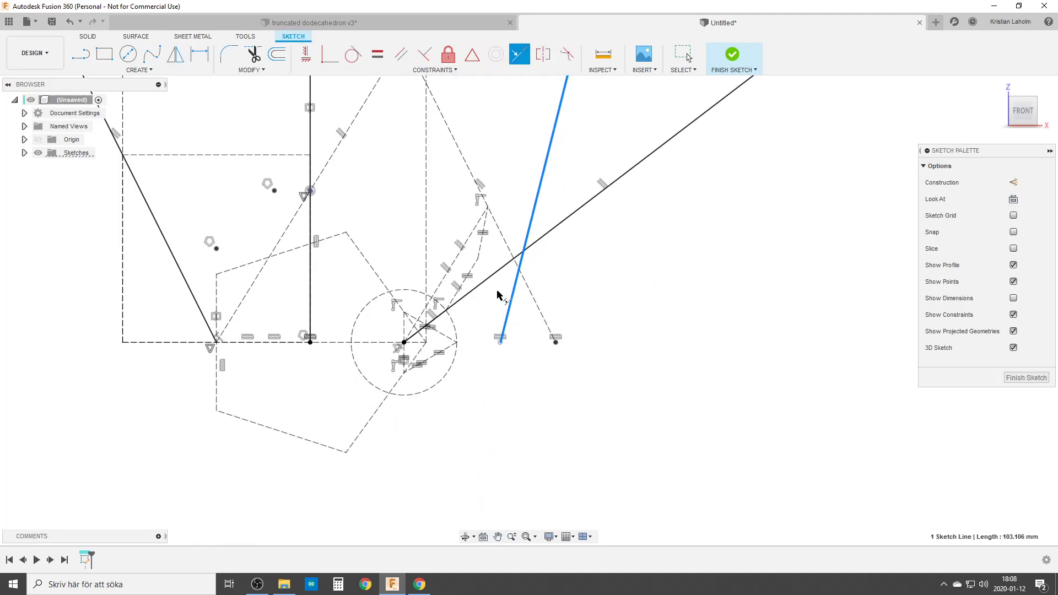
click(482, 243)
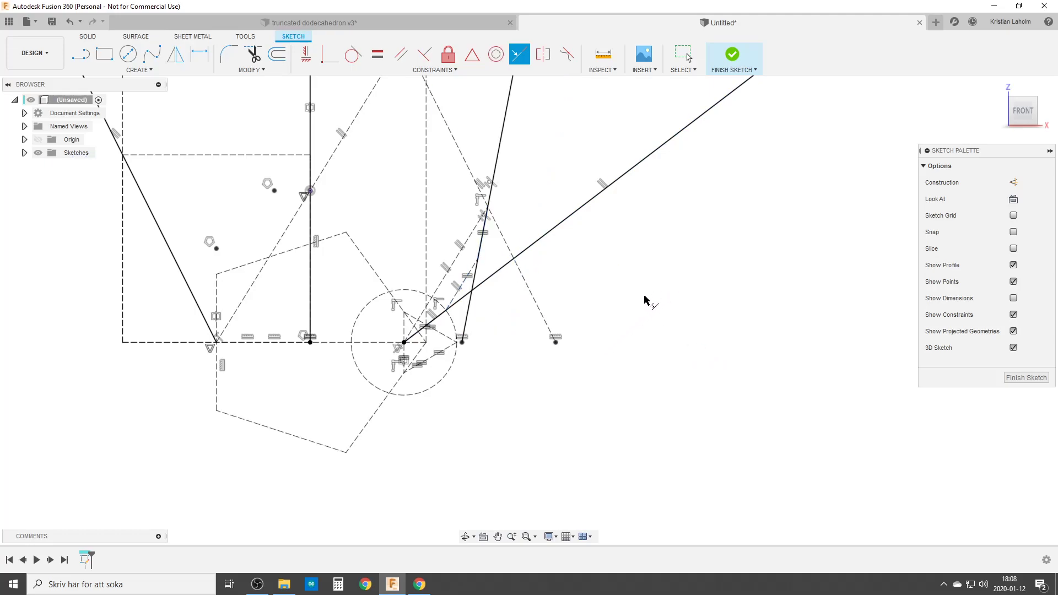
scroll(645, 324, down, 3)
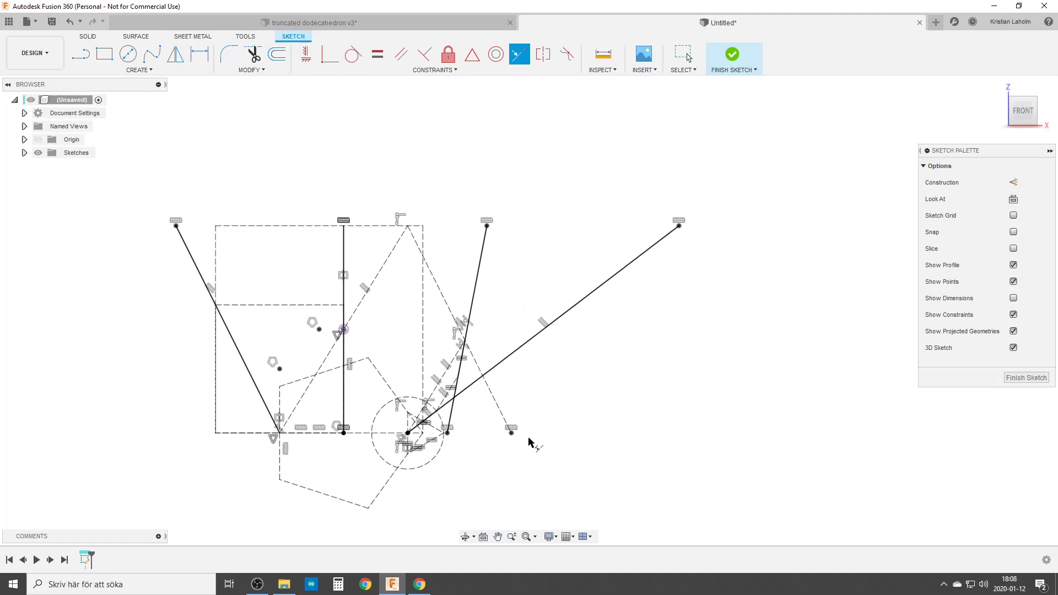
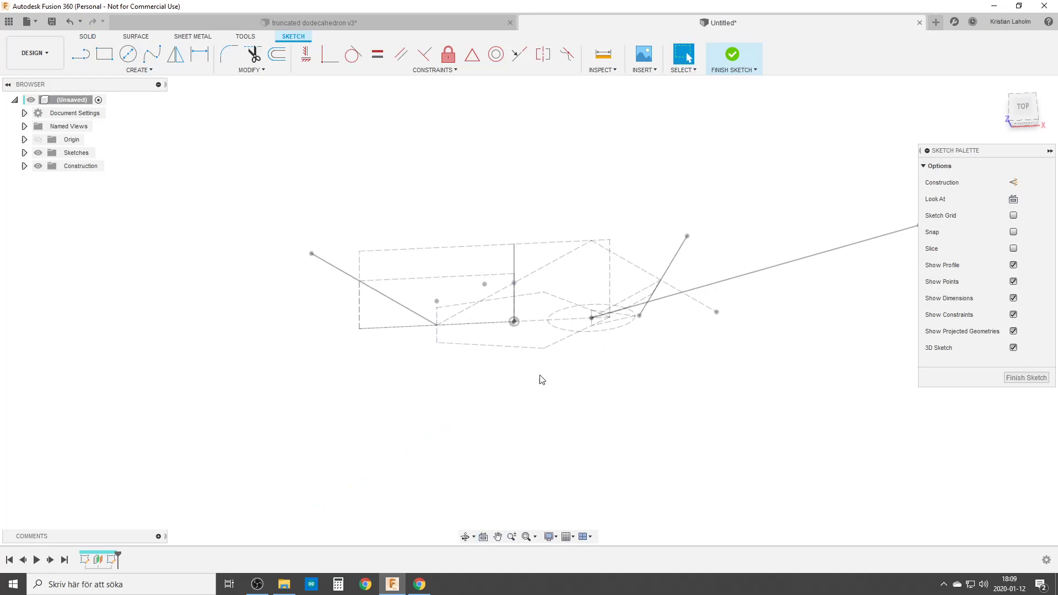
click(138, 70)
mouse_move(115, 132)
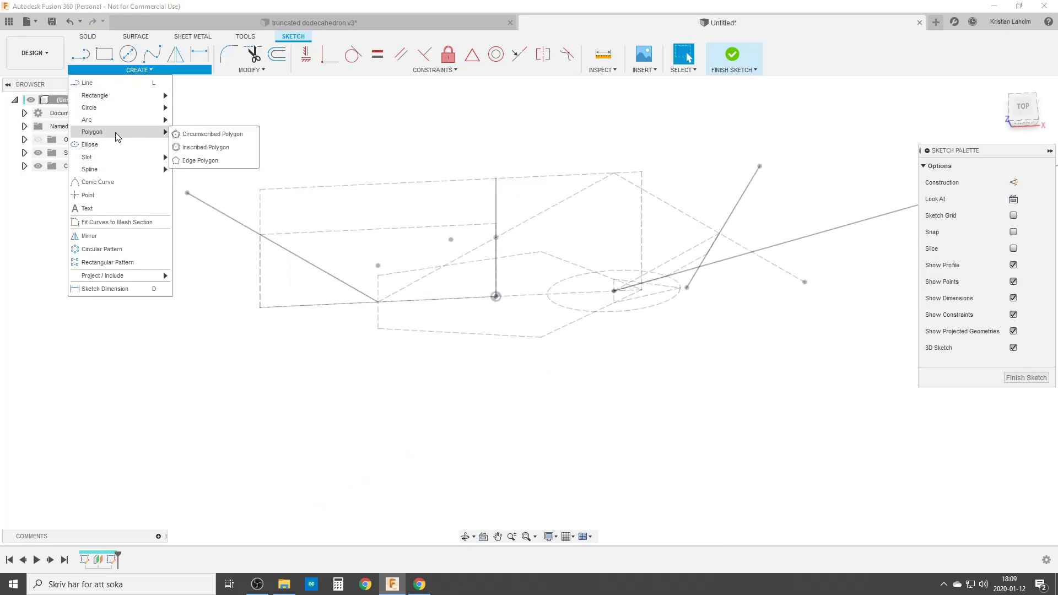
click(231, 135)
key(Escape)
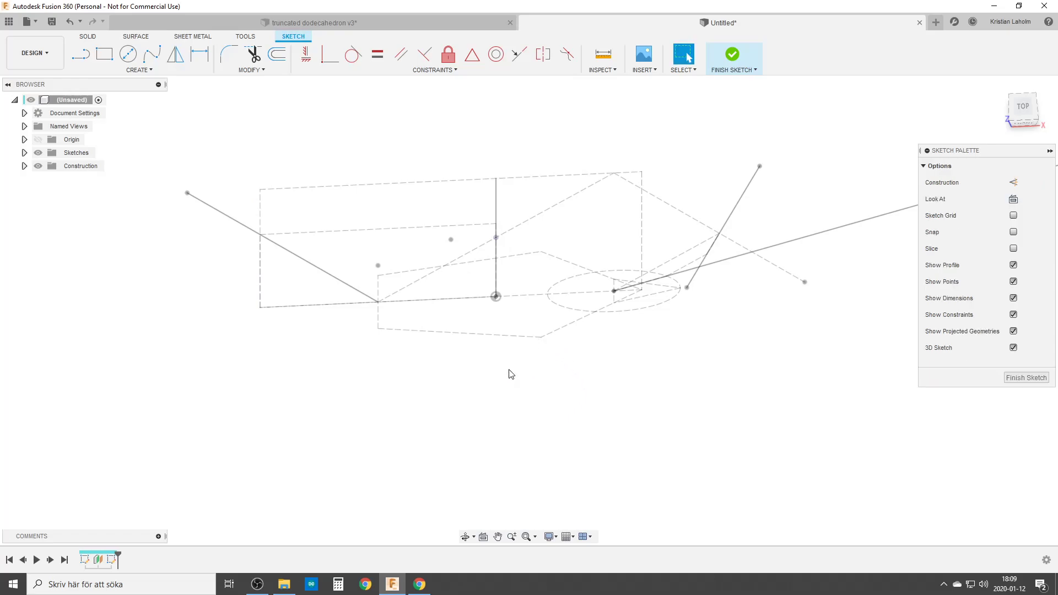
Step: Project the lower ends of the four solid lines into the current sketch
text(spro)
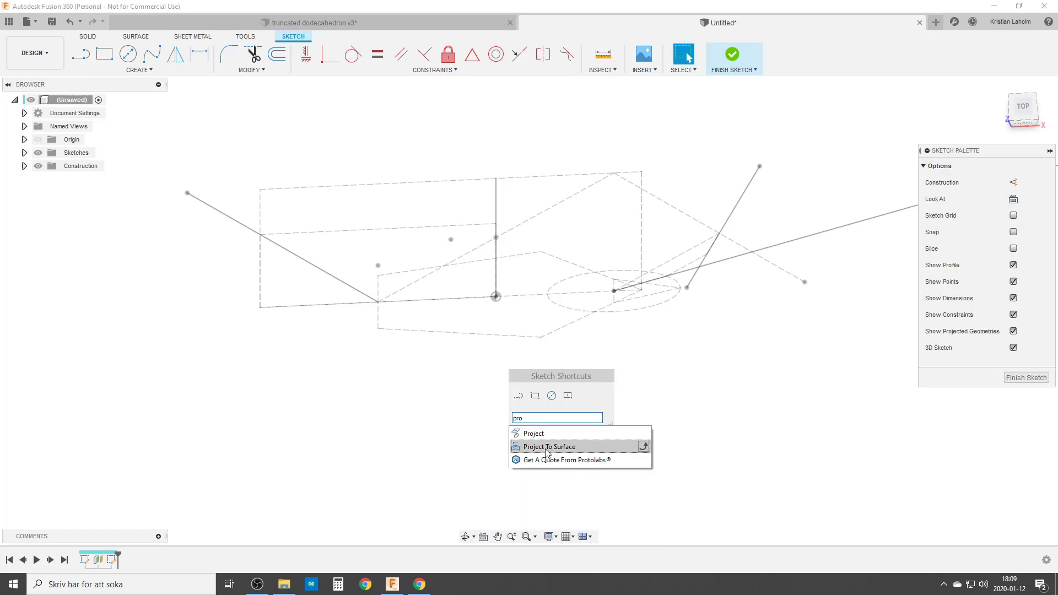
click(537, 434)
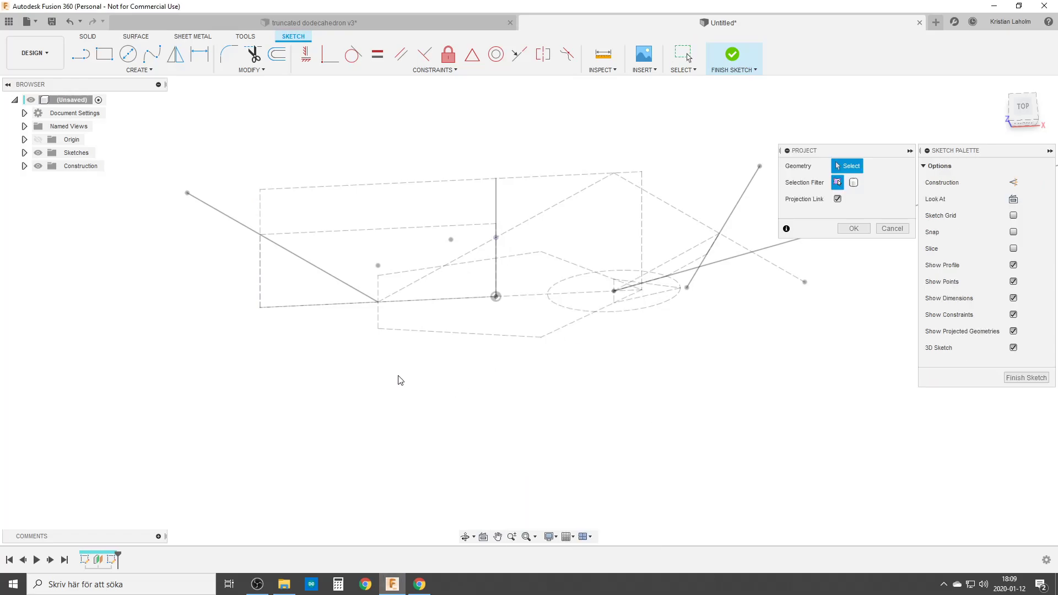
click(378, 303)
click(497, 297)
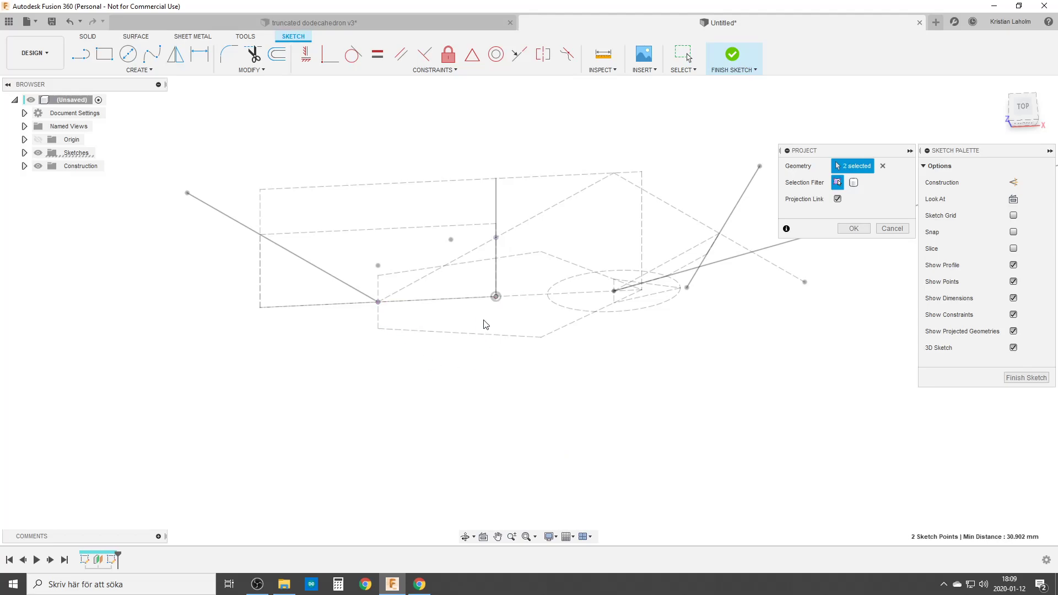
click(614, 291)
click(853, 229)
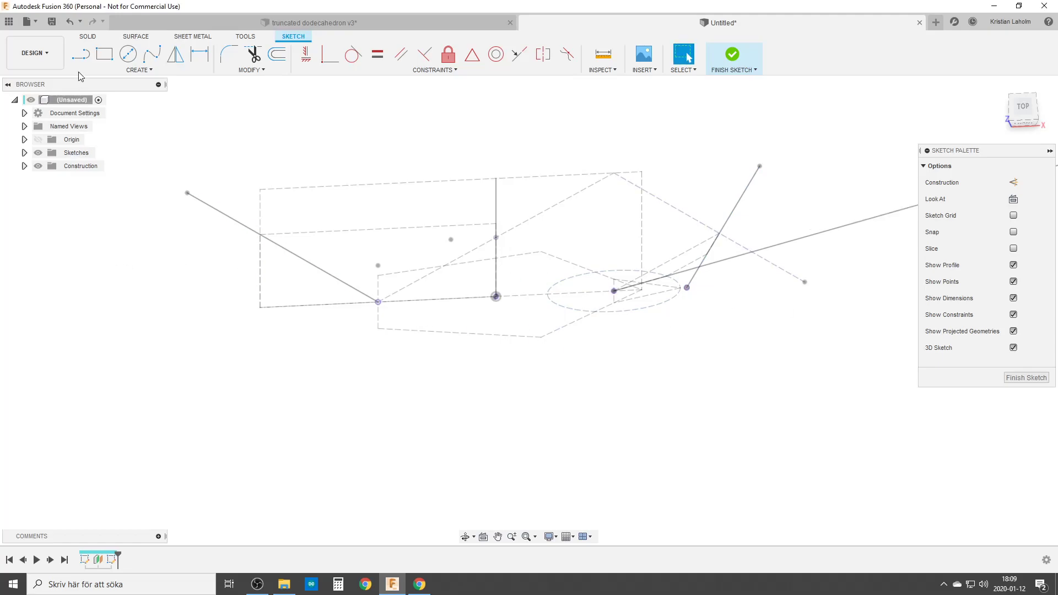
Step: Draw a circumscribed polygon with 5 sides centred on the projected lower end of the solid vertical line
click(146, 69)
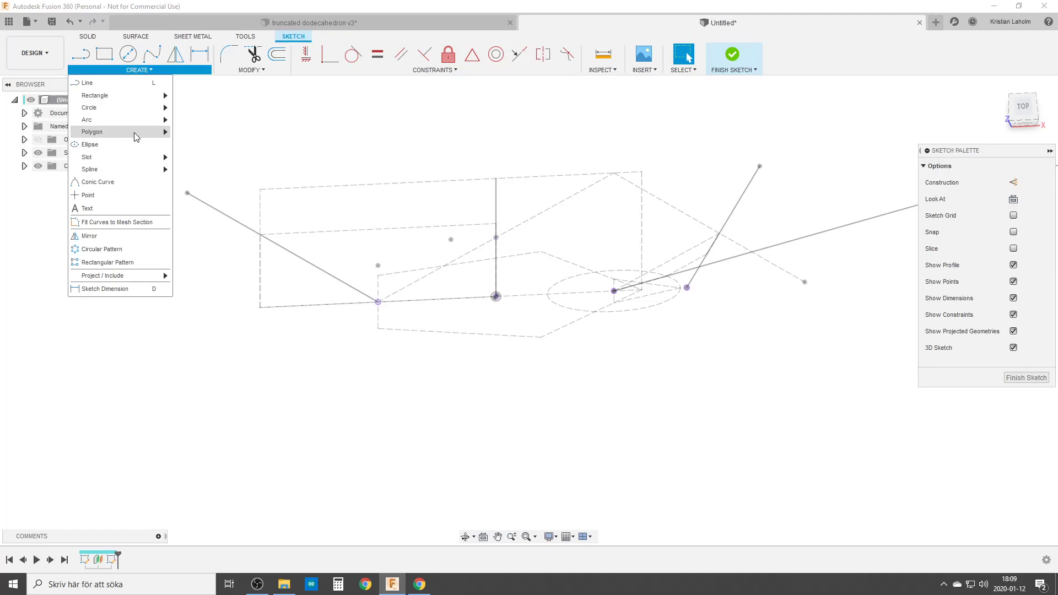
mouse_move(135, 132)
click(212, 134)
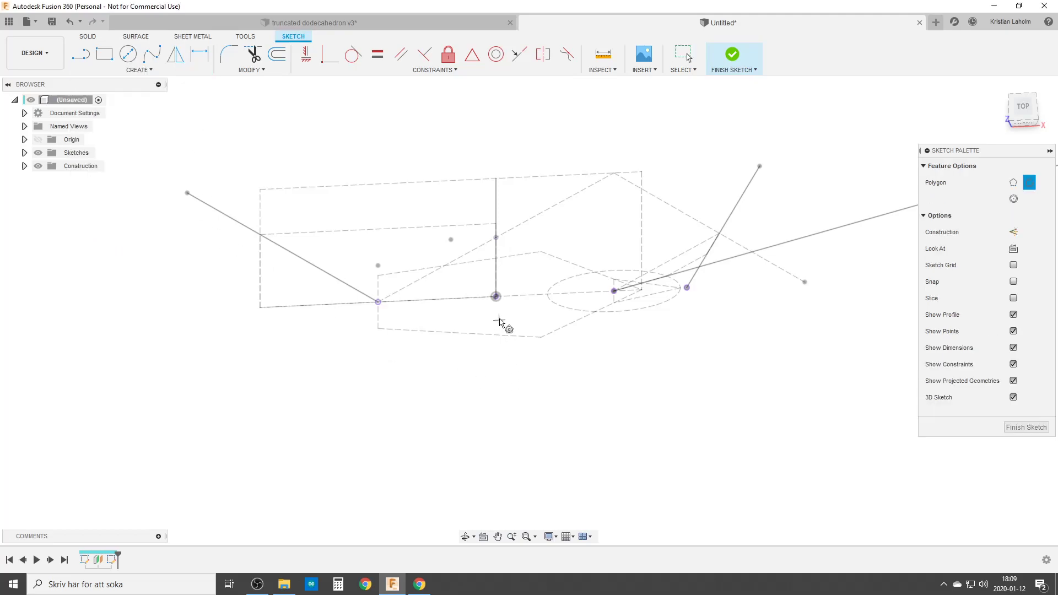
click(496, 297)
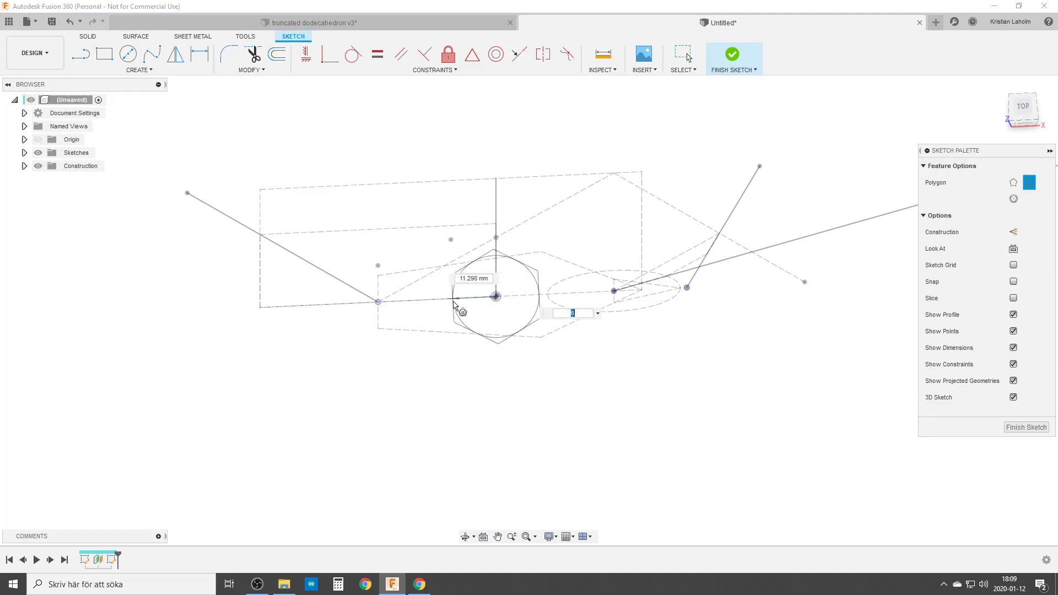
text(5)
key(Tab)
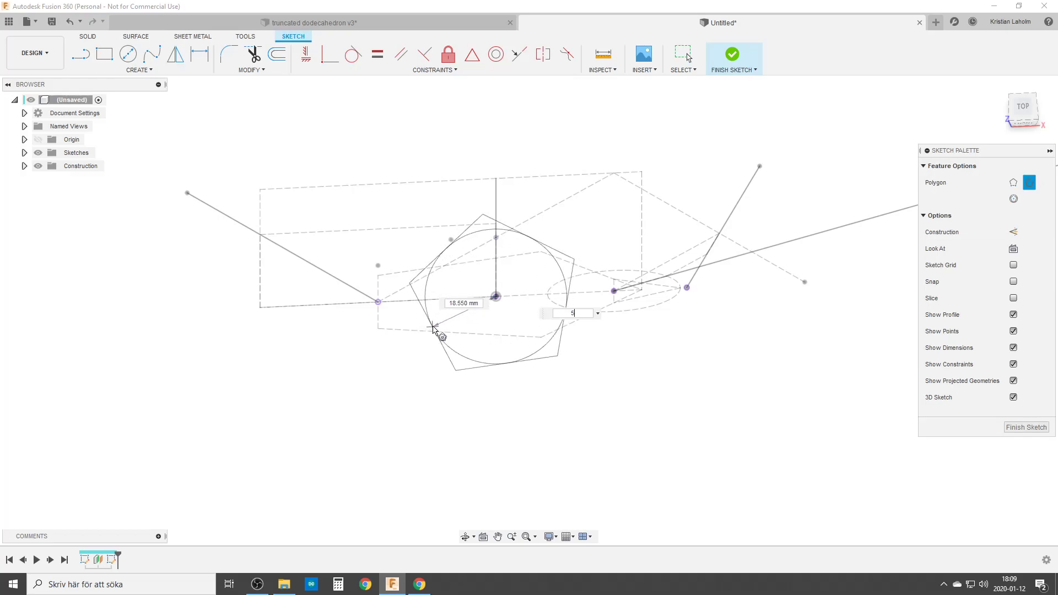
click(438, 326)
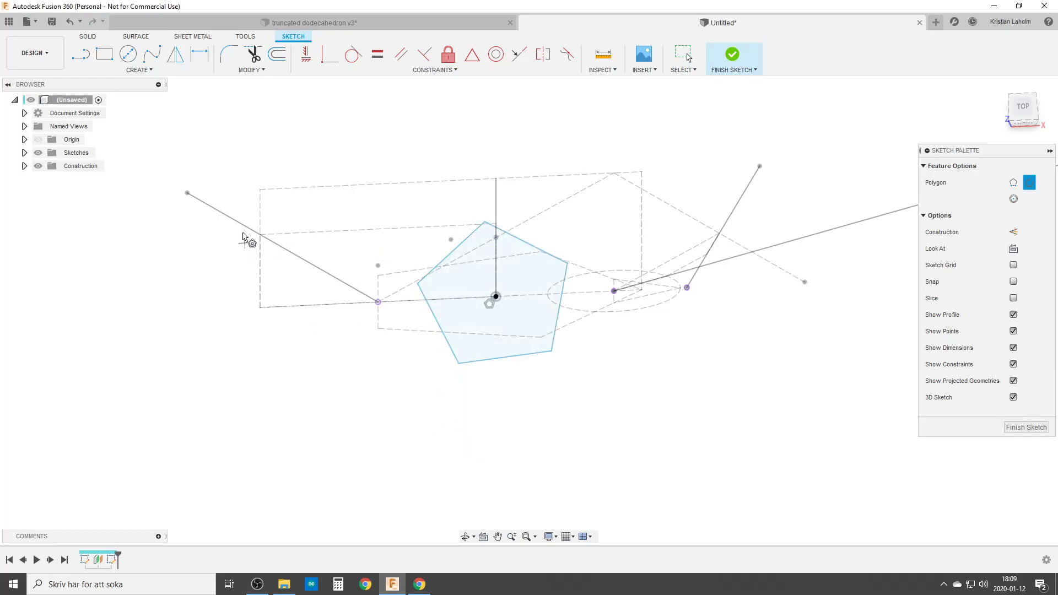
Step: Draw two more circumscribed polygons with 5 sides, each smaller than the previous one, centred on the projected lower end of the solid vertical line
right_click(153, 351)
click(164, 321)
click(495, 296)
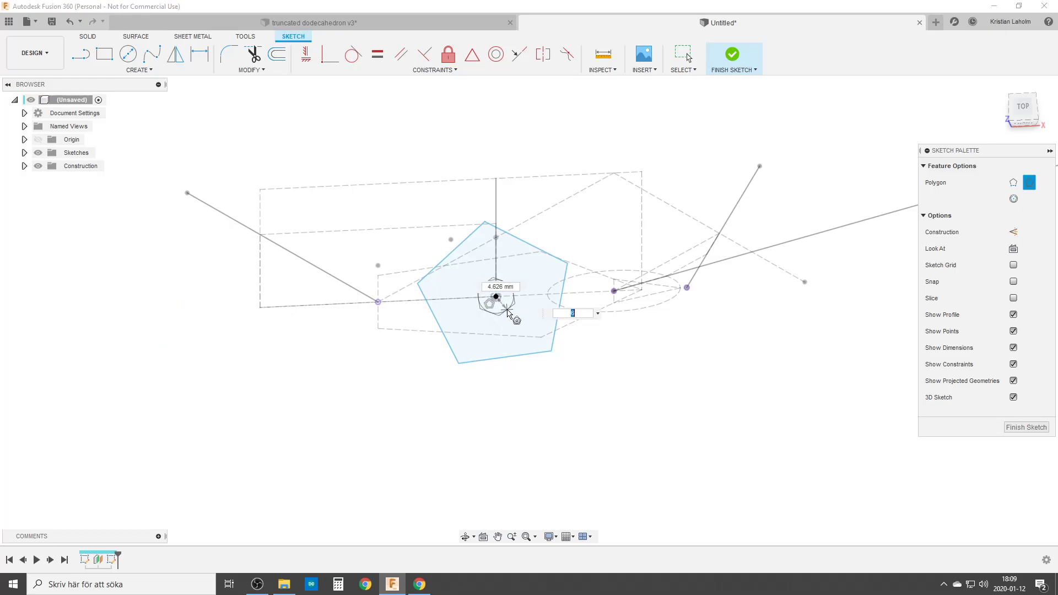
click(534, 313)
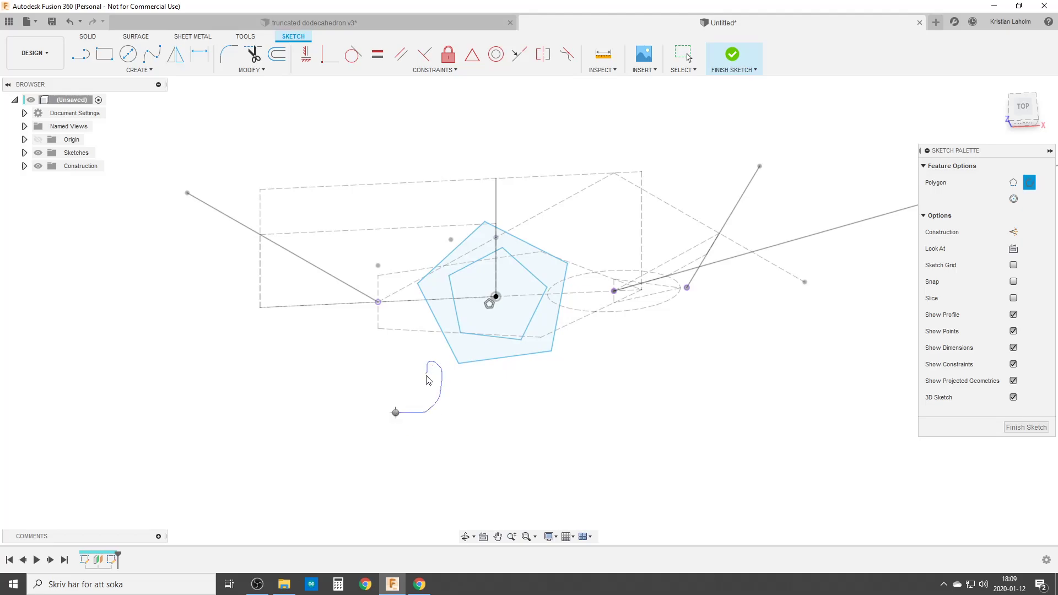
right_drag(428, 380, 414, 380)
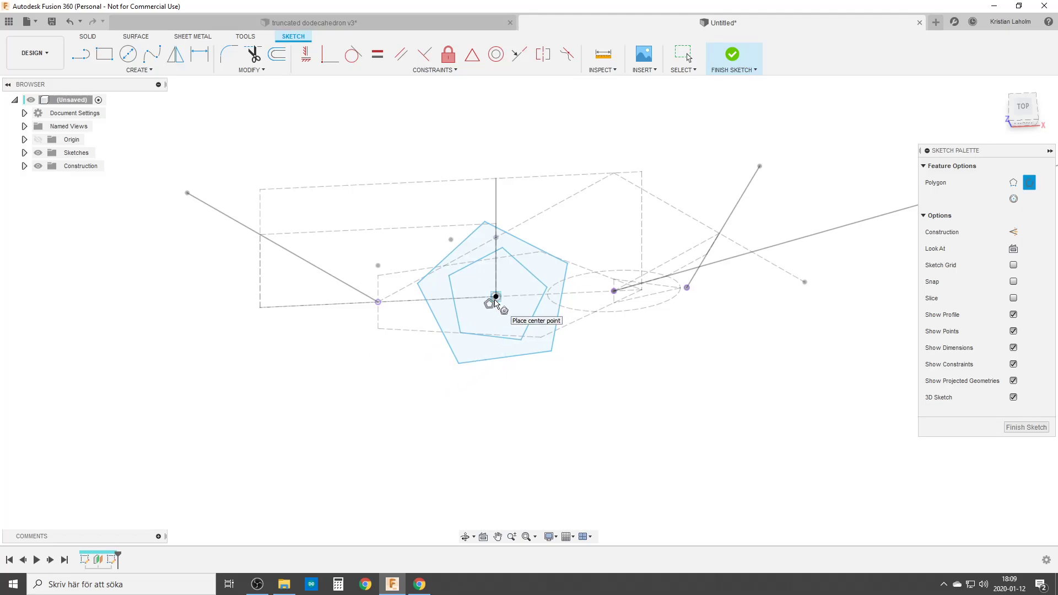
click(495, 300)
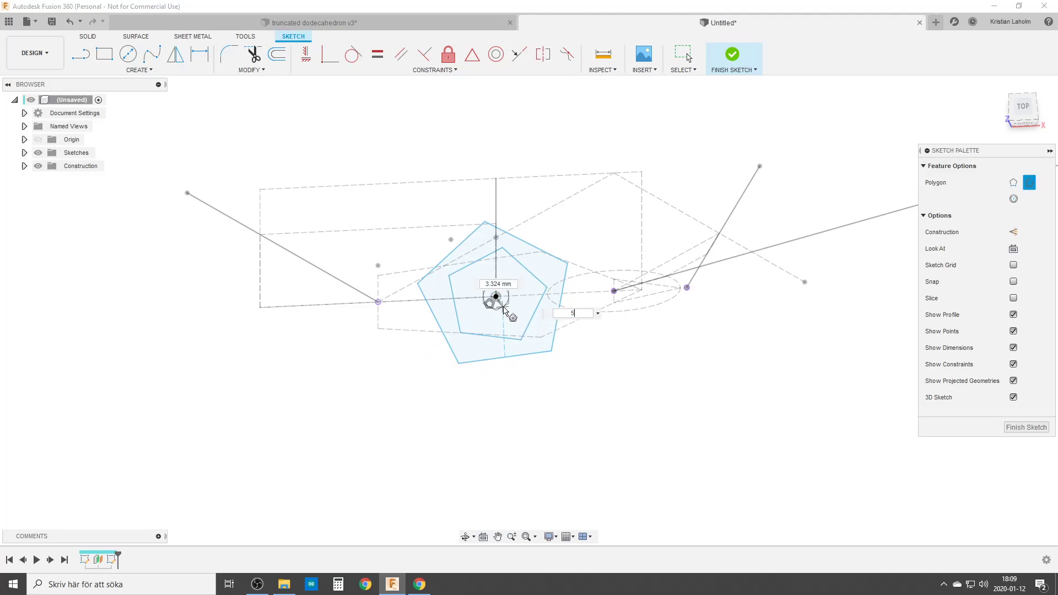
text(5)
click(498, 287)
key(Escape)
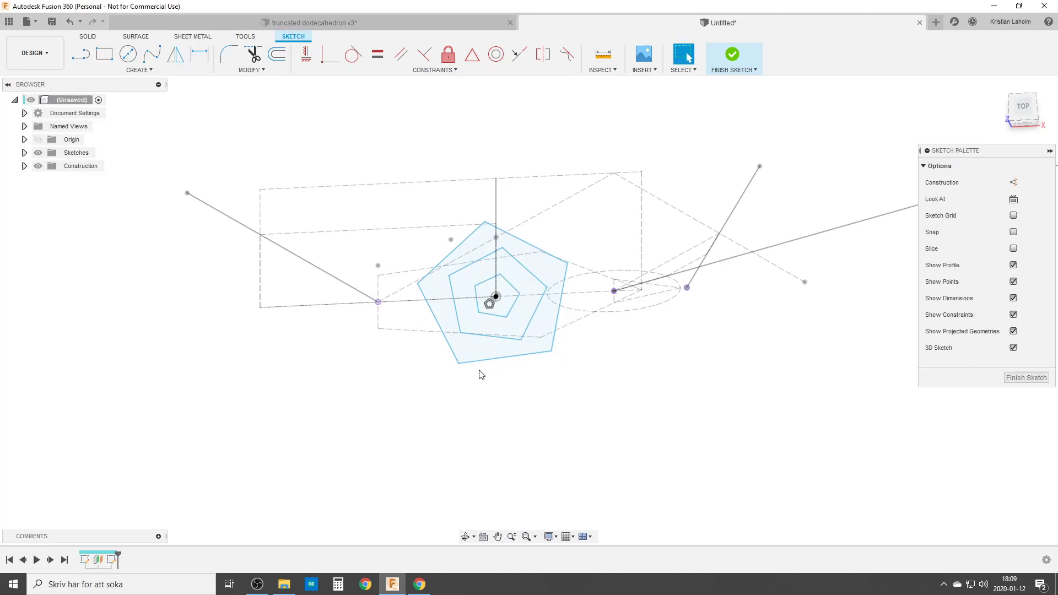
Step: Midpoint-constrain one side of the large, medium and small pentagons to the left, near-right and far-right projected points respectively, and finish the sketch
scroll(481, 374, up, 1)
click(472, 54)
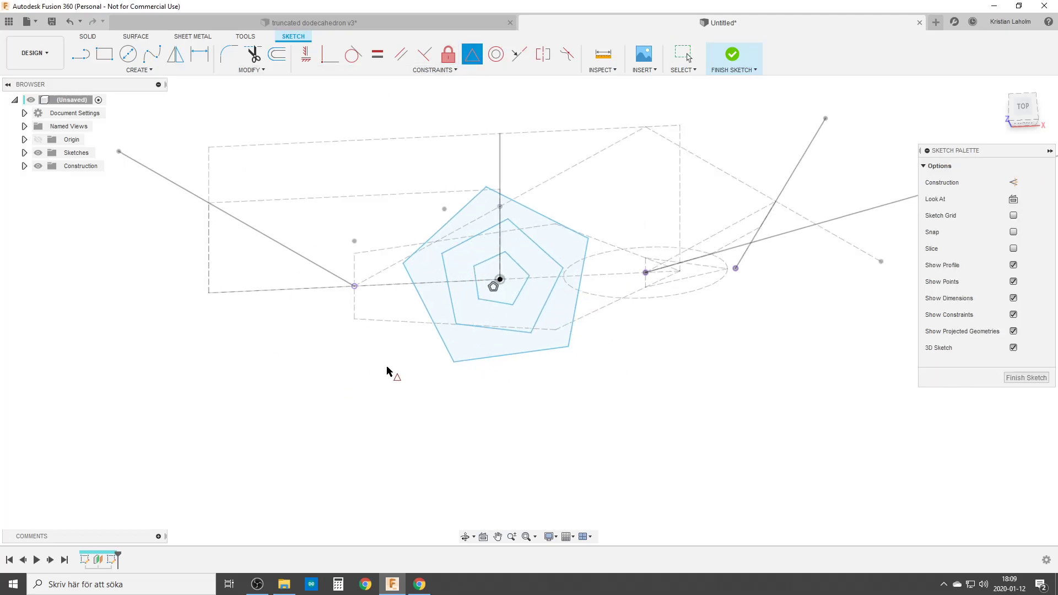
click(425, 312)
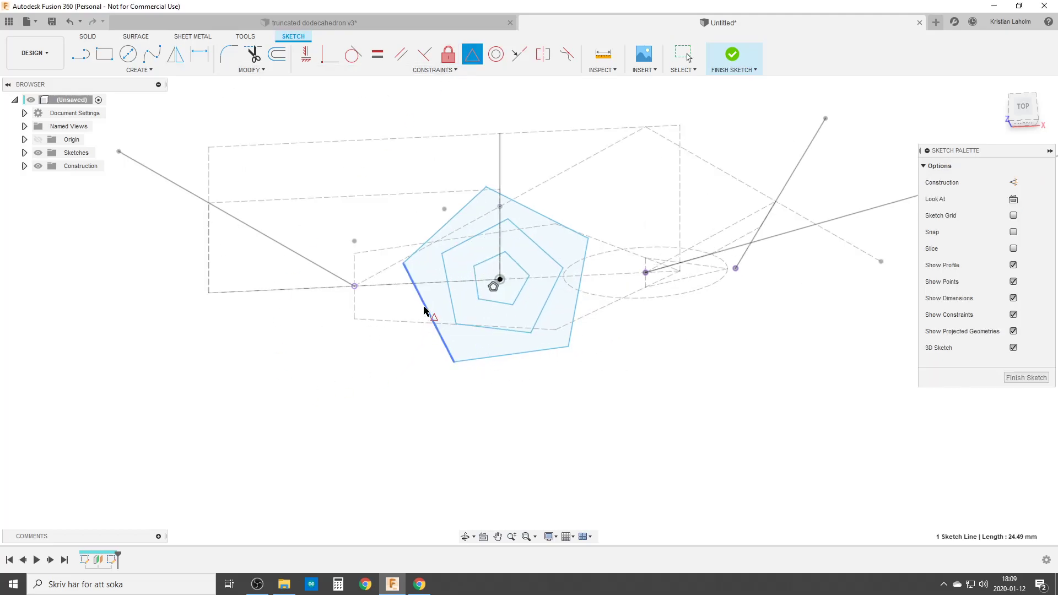
click(355, 287)
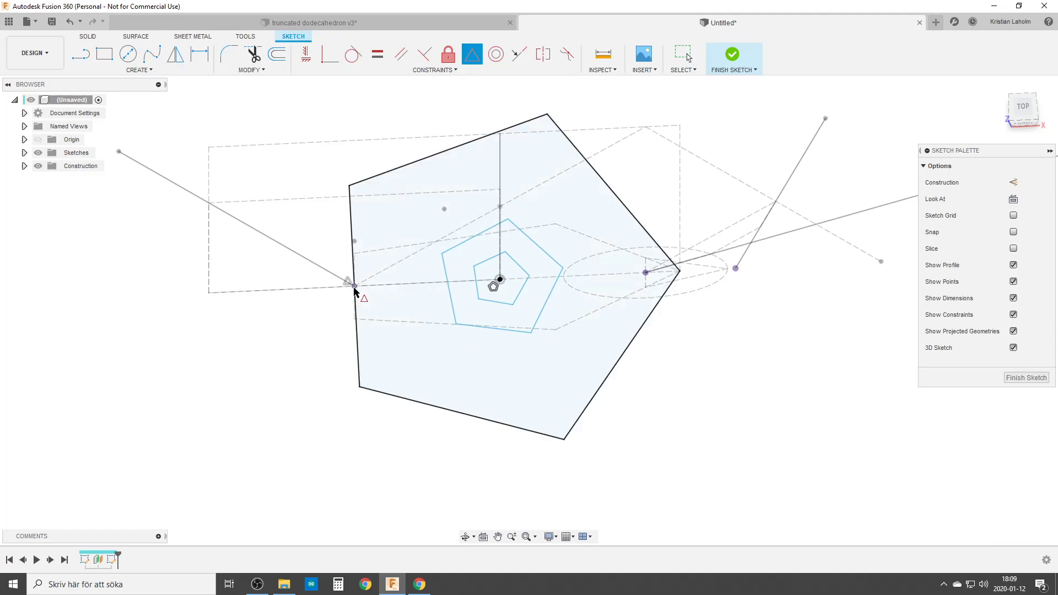
click(549, 309)
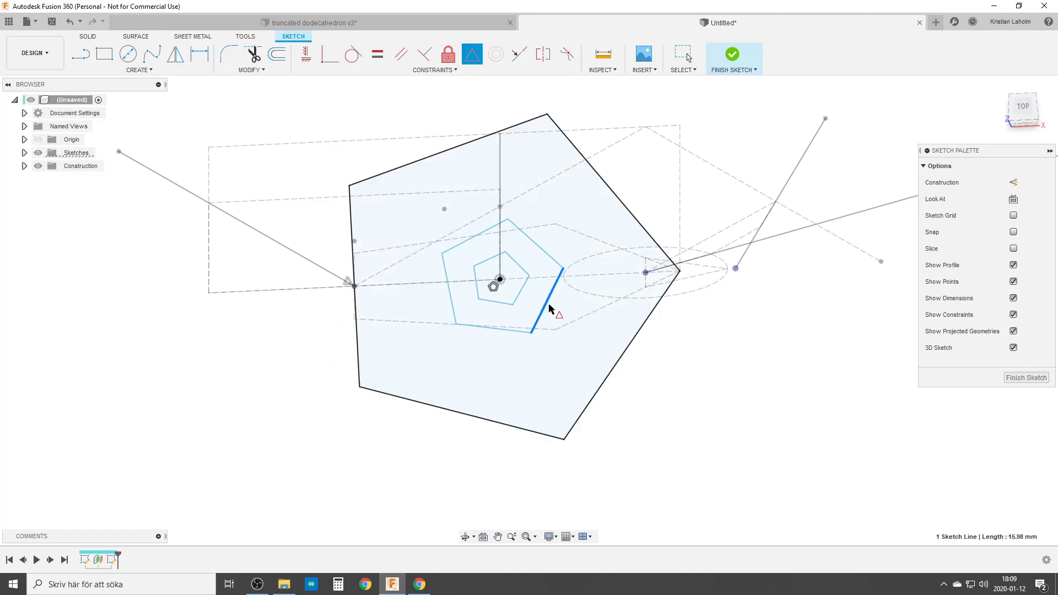
click(645, 273)
click(521, 296)
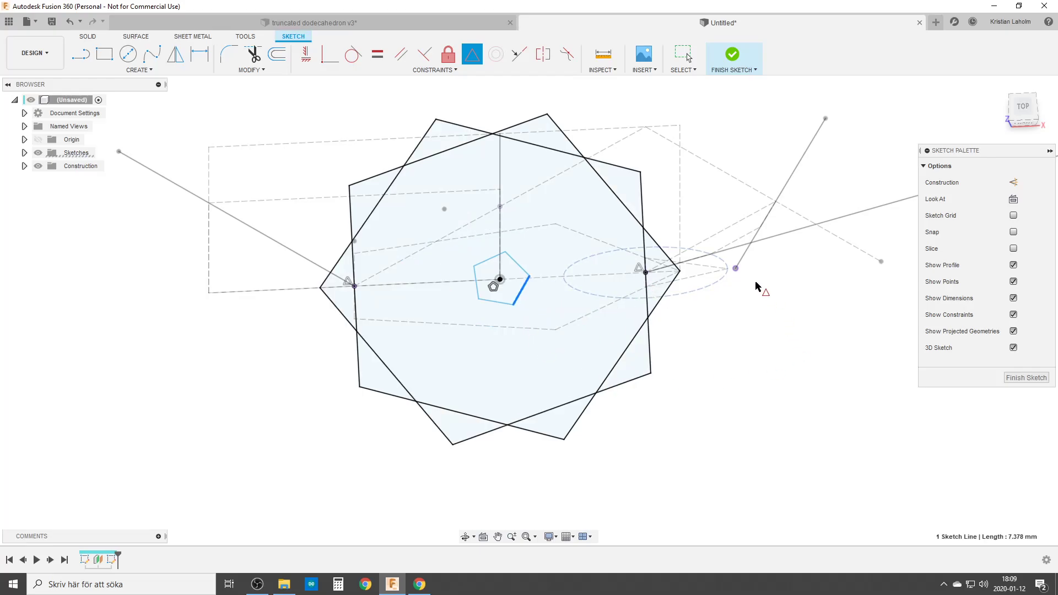
click(736, 270)
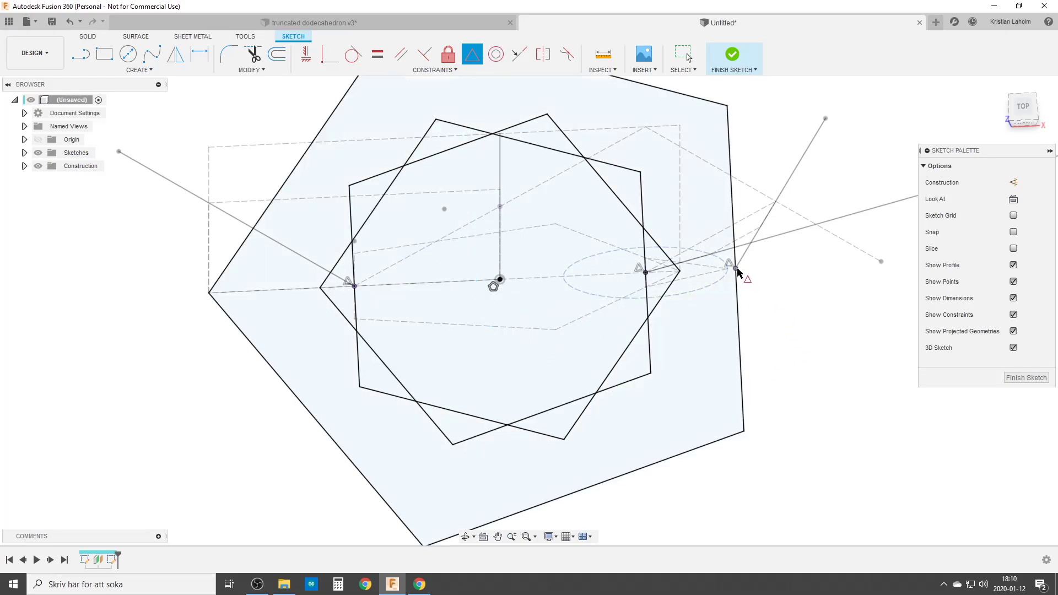
click(1024, 379)
Step: Start a Path + Guide Rail sweep with the six regions of the pentagon attached to the left slanted line as the profile
scroll(563, 435, down, 3)
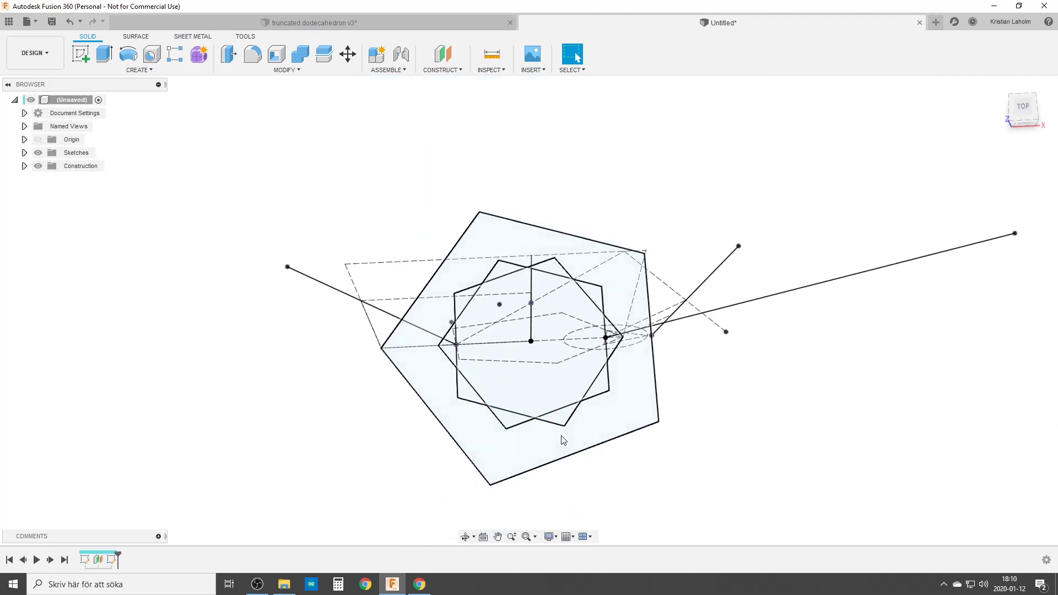
mouse_move(564, 439)
shift+middle_down()
mouse_move(564, 392)
mouse_move(580, 443)
shift+middle_up()
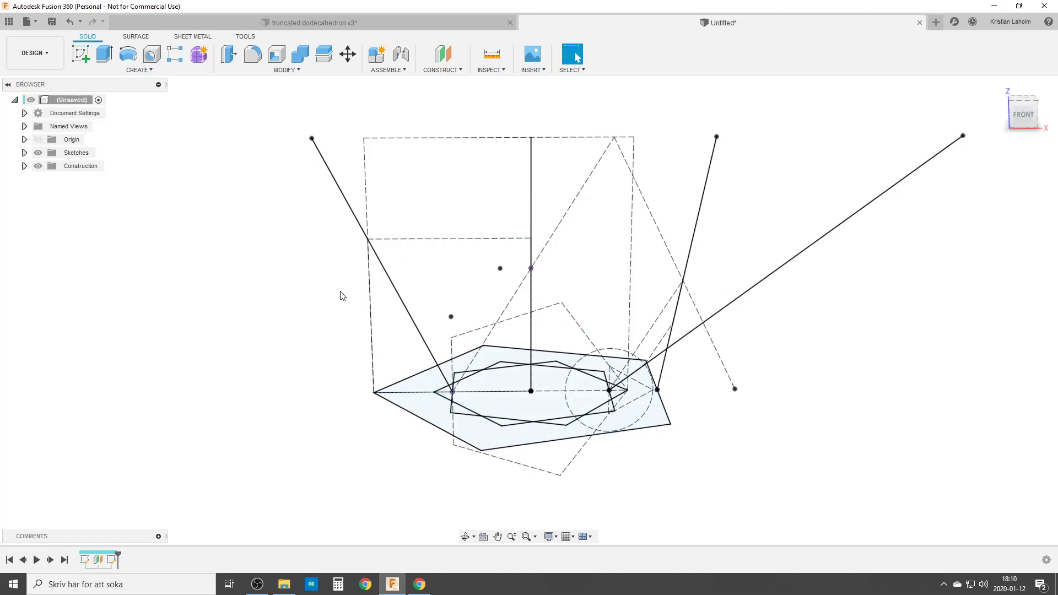
text(s)
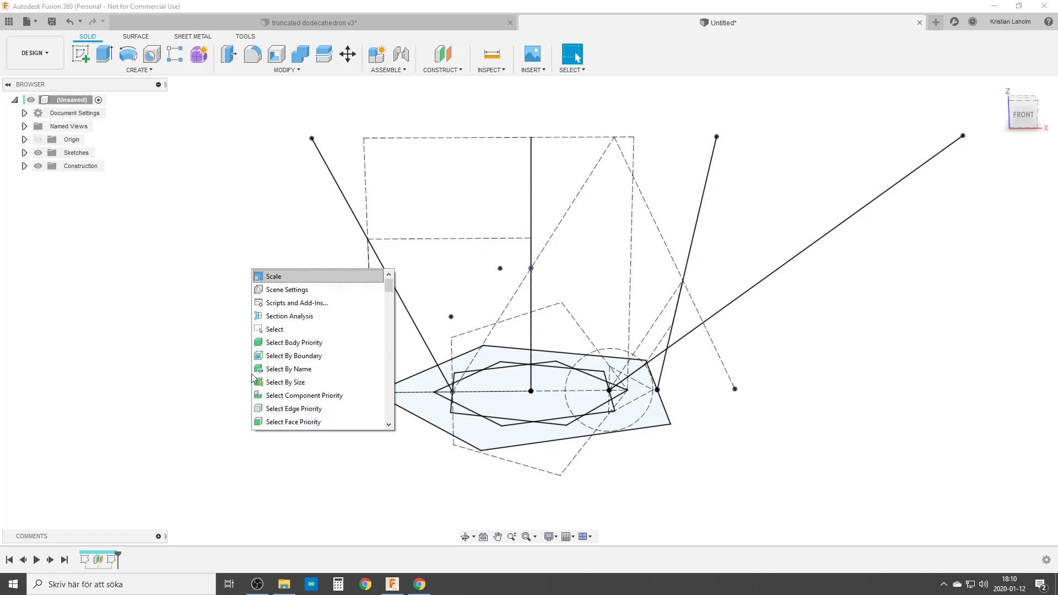
text(sweep)
key(Return)
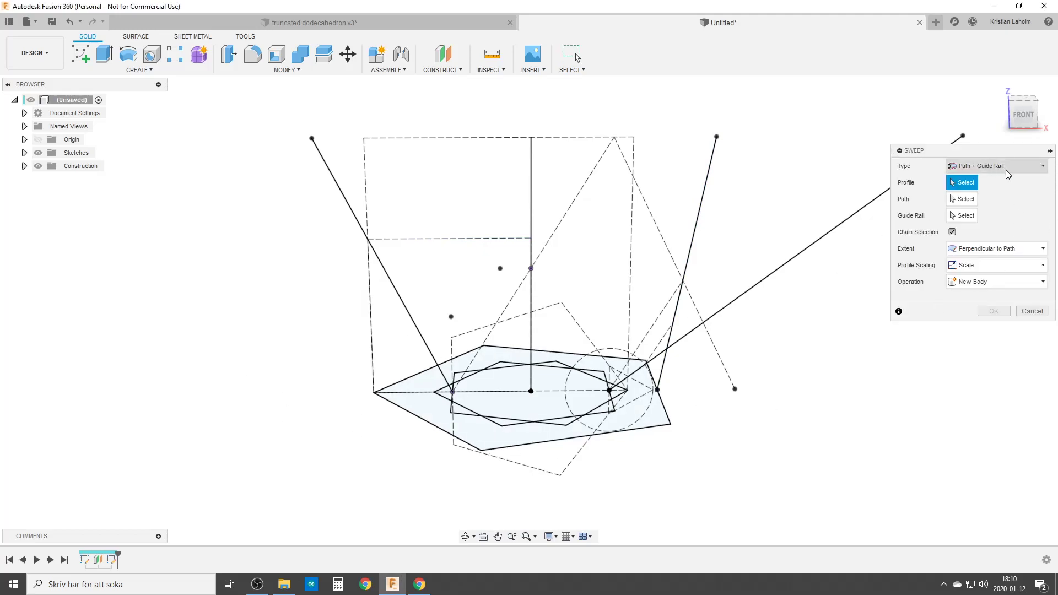
middle_drag(618, 491, 464, 462)
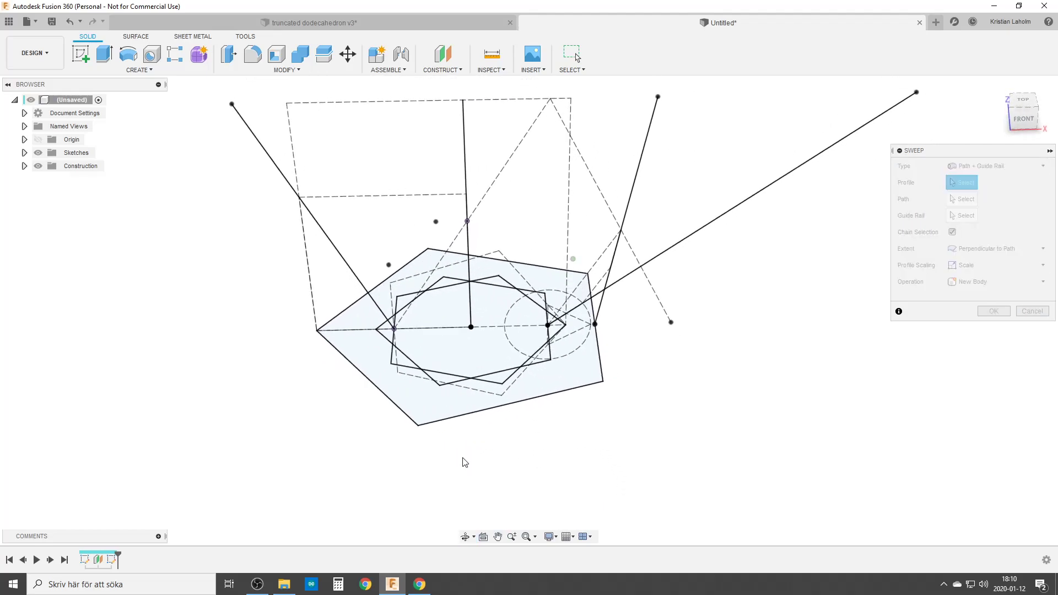
scroll(374, 298, up, 3)
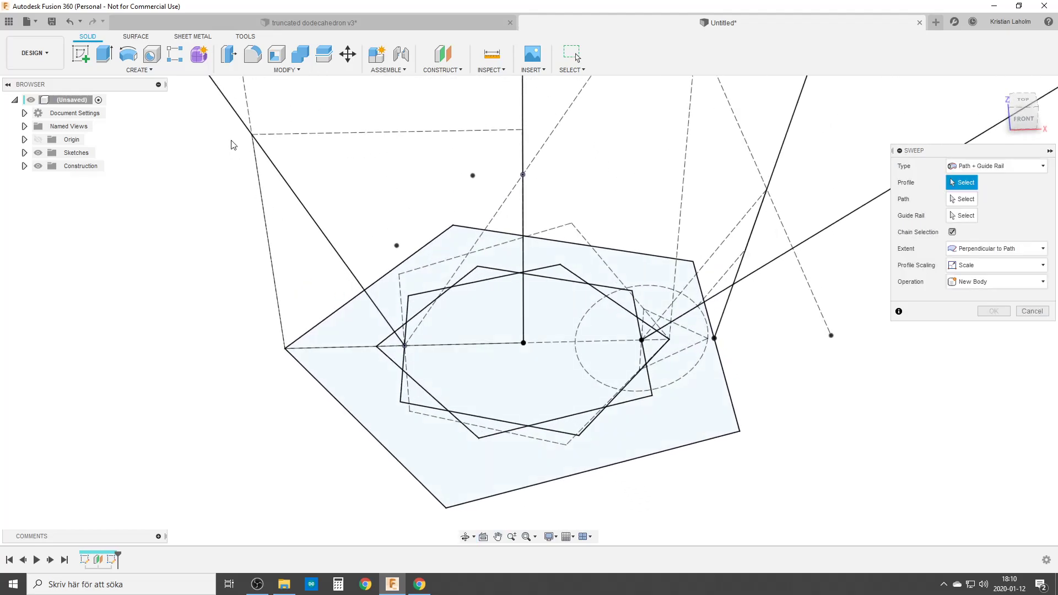
click(454, 361)
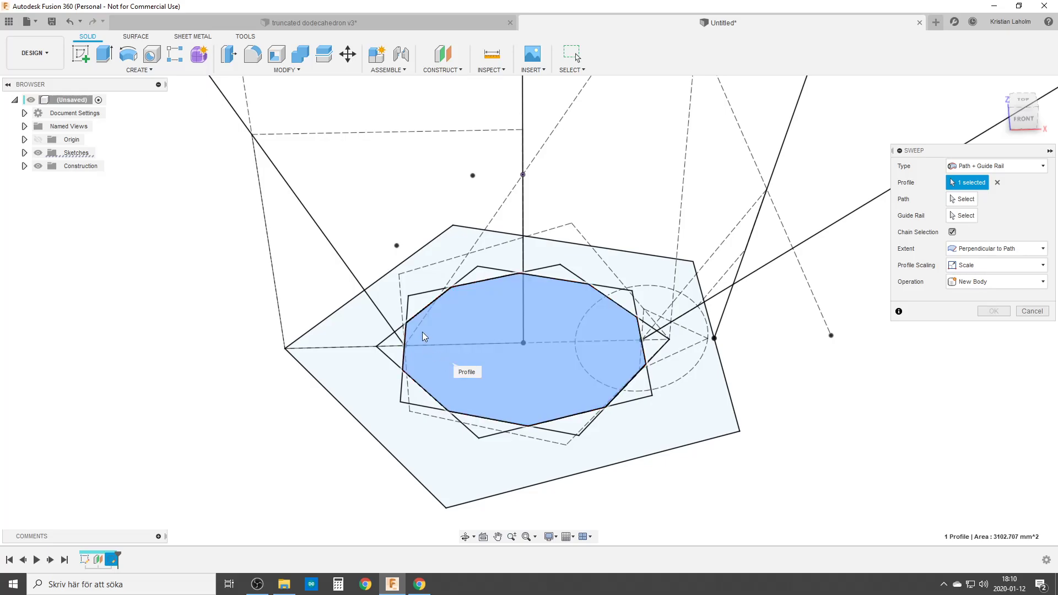
click(417, 302)
click(407, 388)
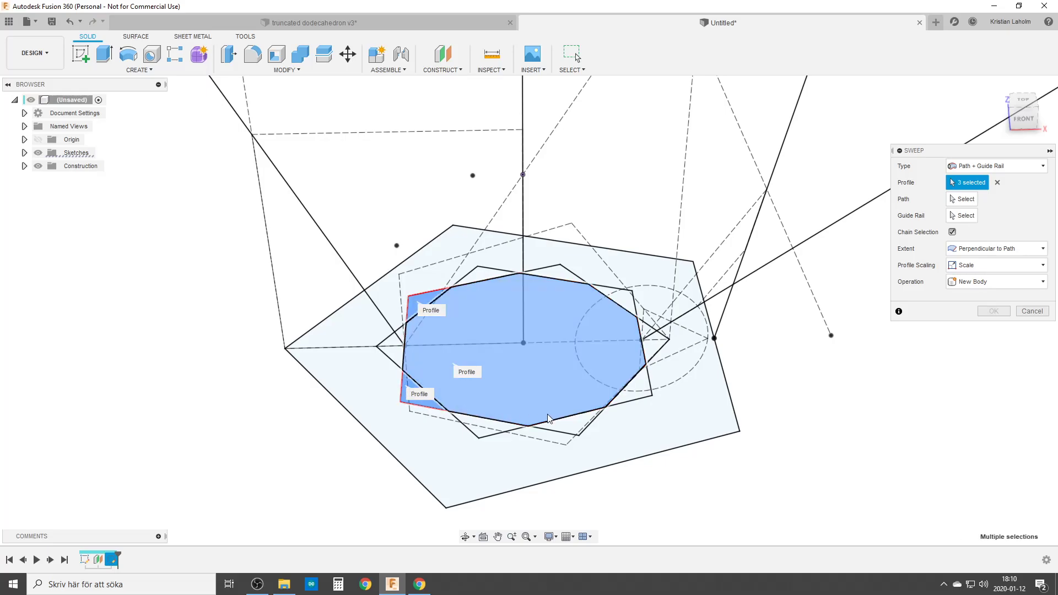
click(567, 427)
click(563, 271)
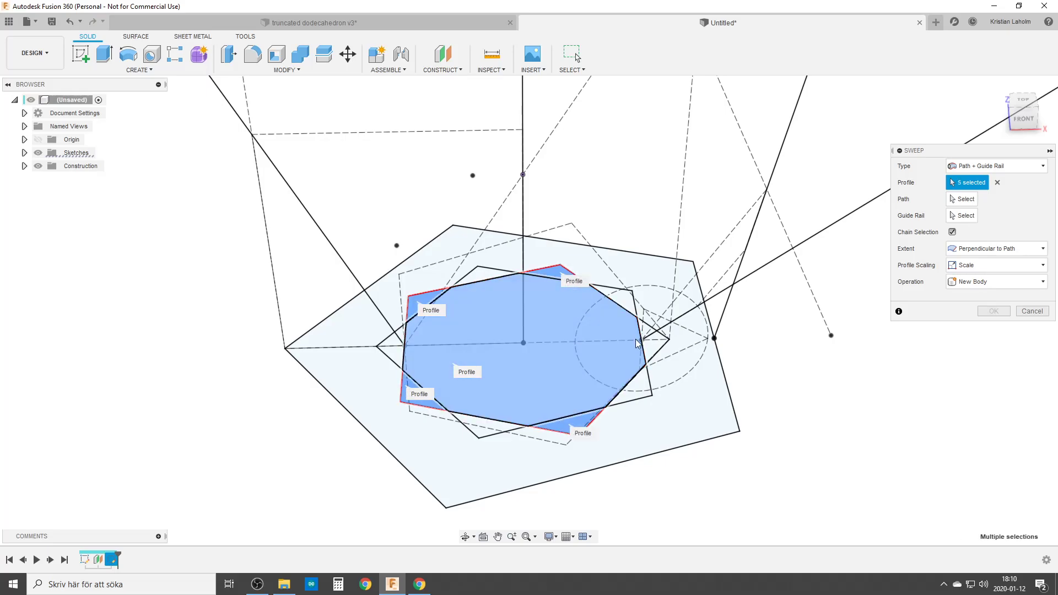
click(645, 342)
Step: Sweep the profile along the solid vertical line with the left slanted line as guide rail, as a new body
click(962, 198)
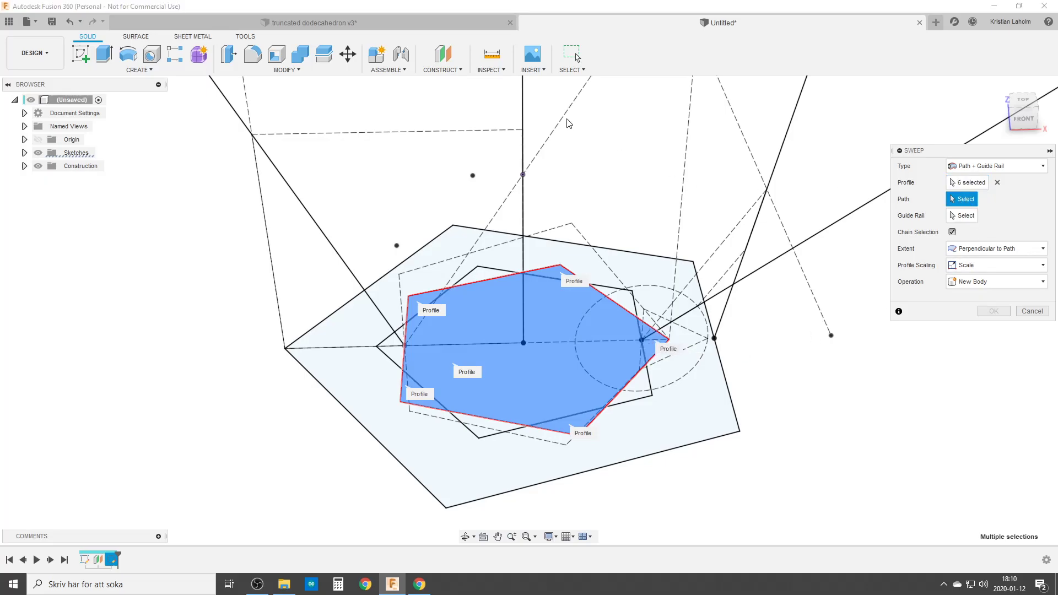
click(523, 99)
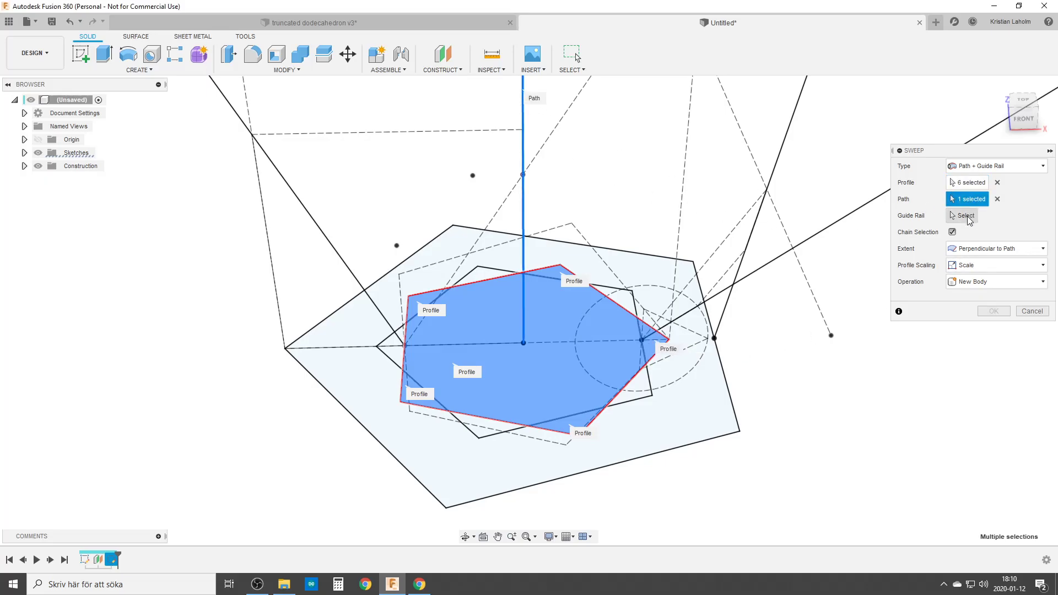
click(274, 166)
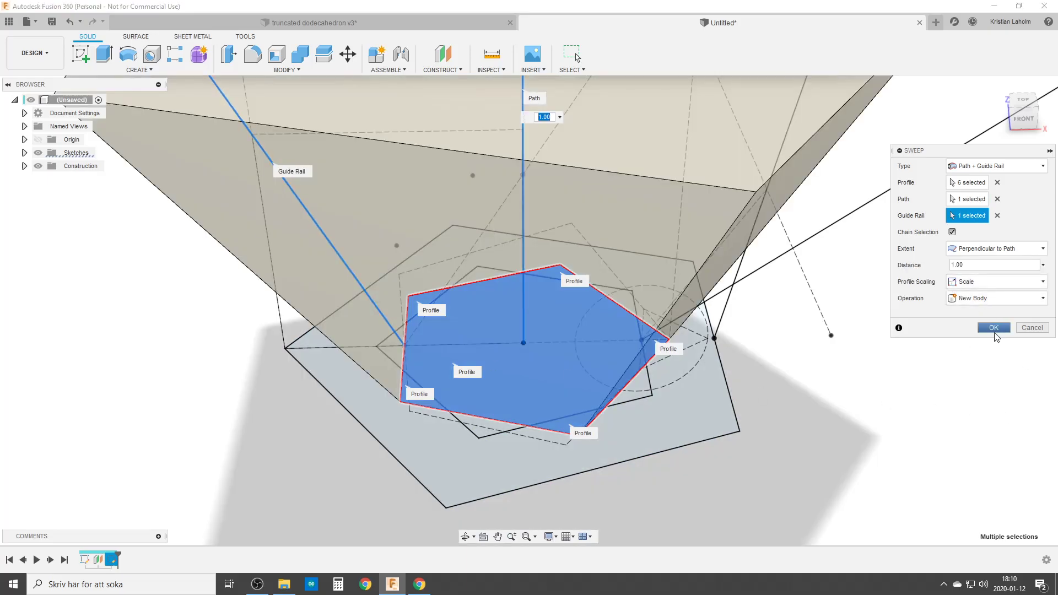
click(993, 328)
Step: Hide the bodies and select the six regions of the pentagon attached to the near-right projected point as the profile of another sweep
scroll(128, 258, down, 3)
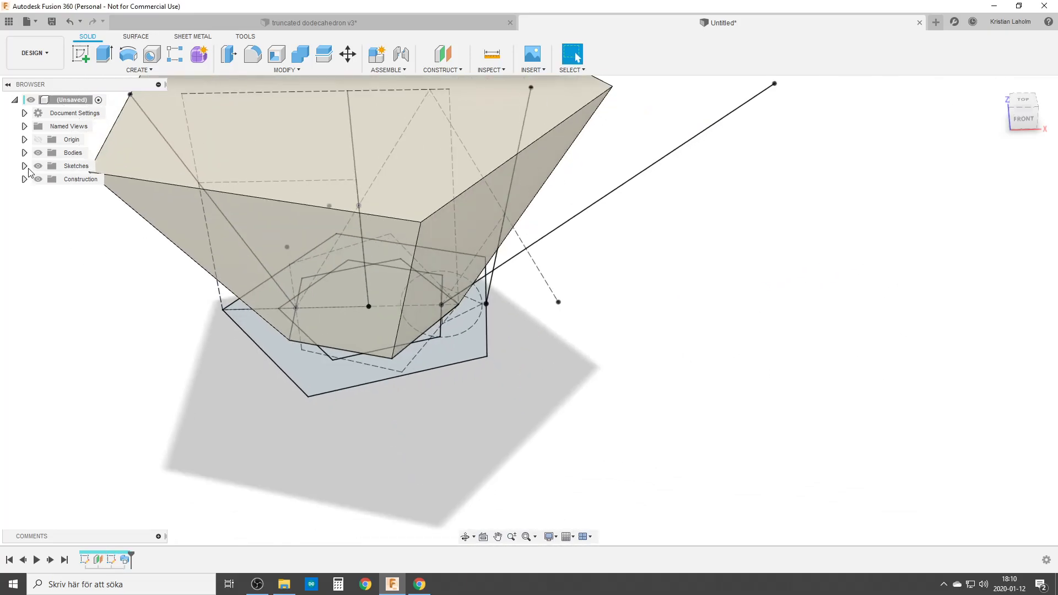
click(38, 152)
scroll(343, 329, up, 5)
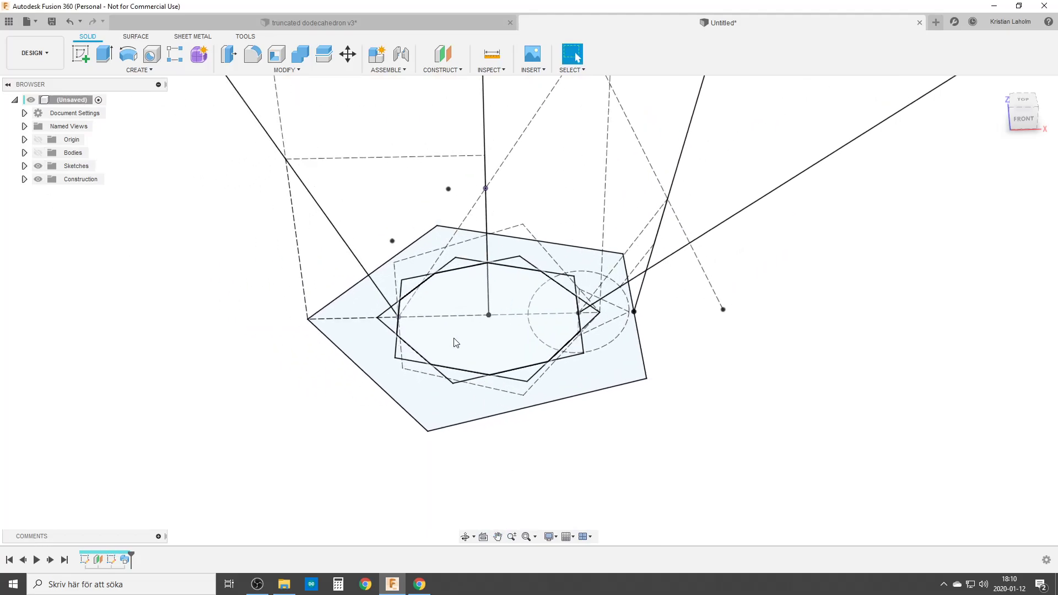
scroll(455, 342, up, 1)
right_click(167, 375)
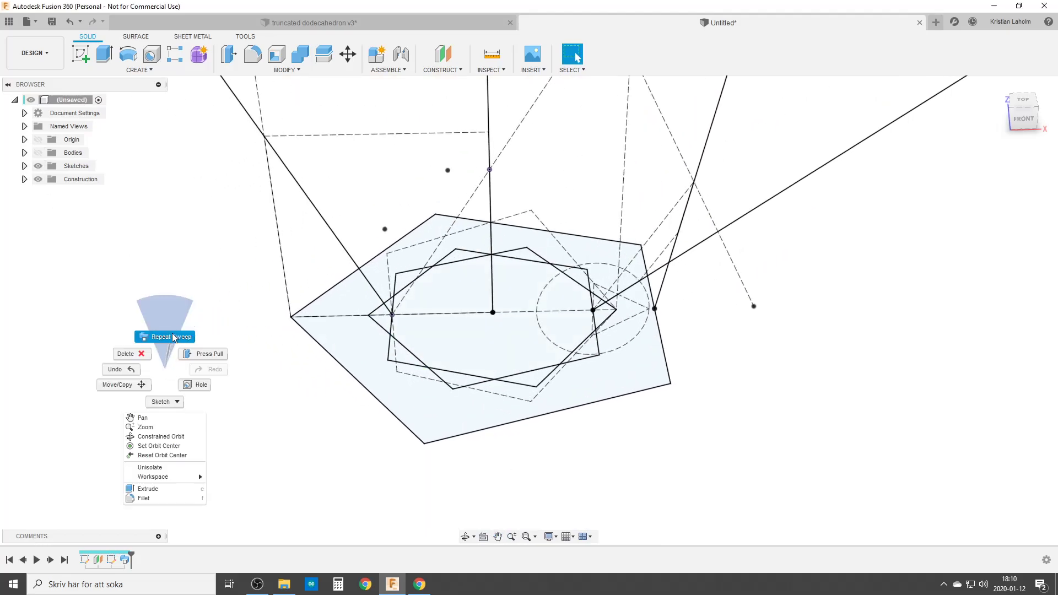
click(165, 345)
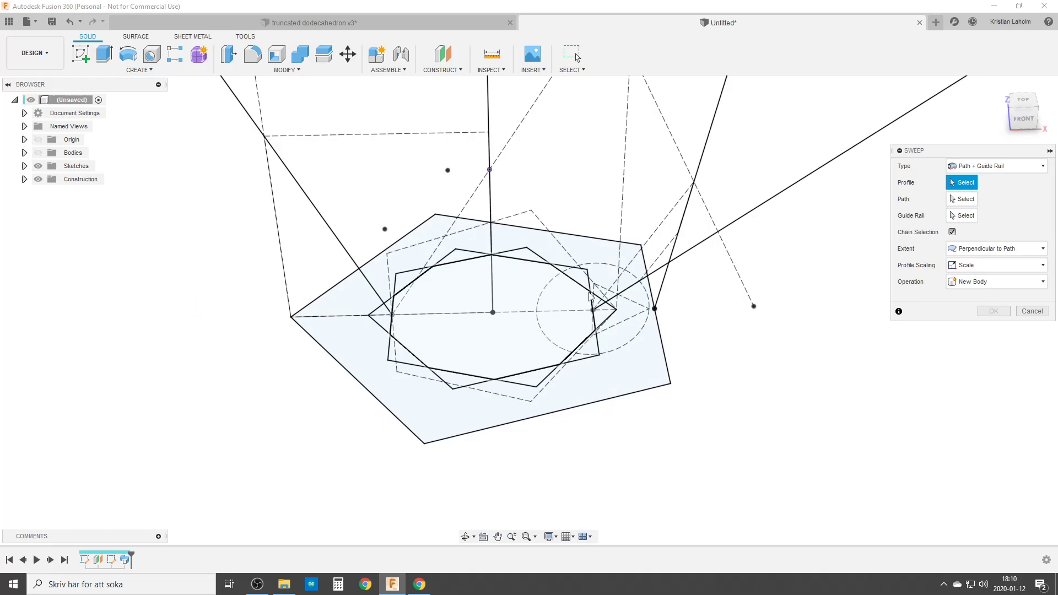
click(593, 314)
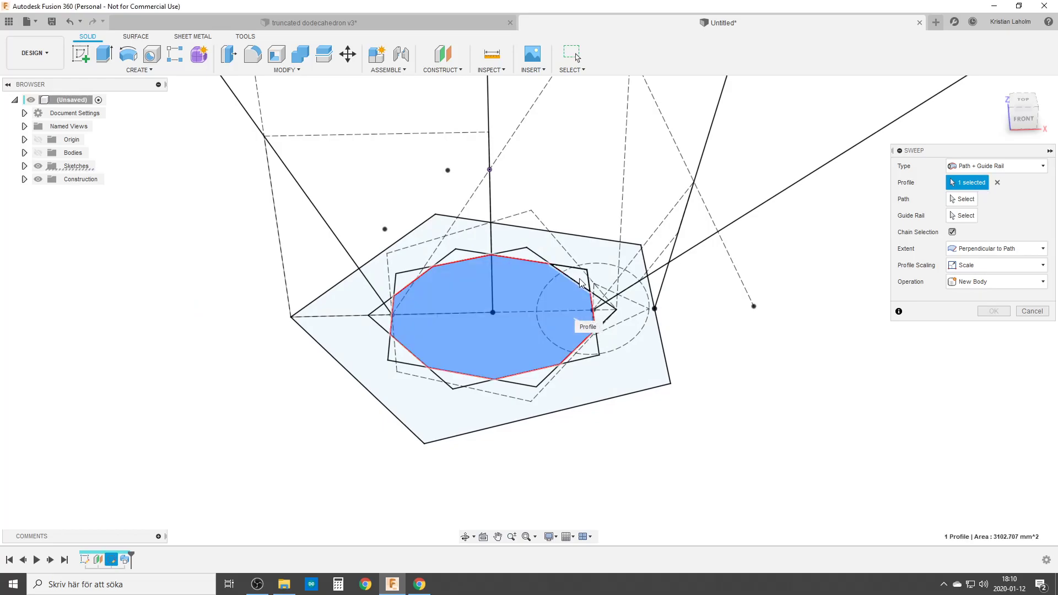
click(583, 282)
click(465, 259)
click(382, 316)
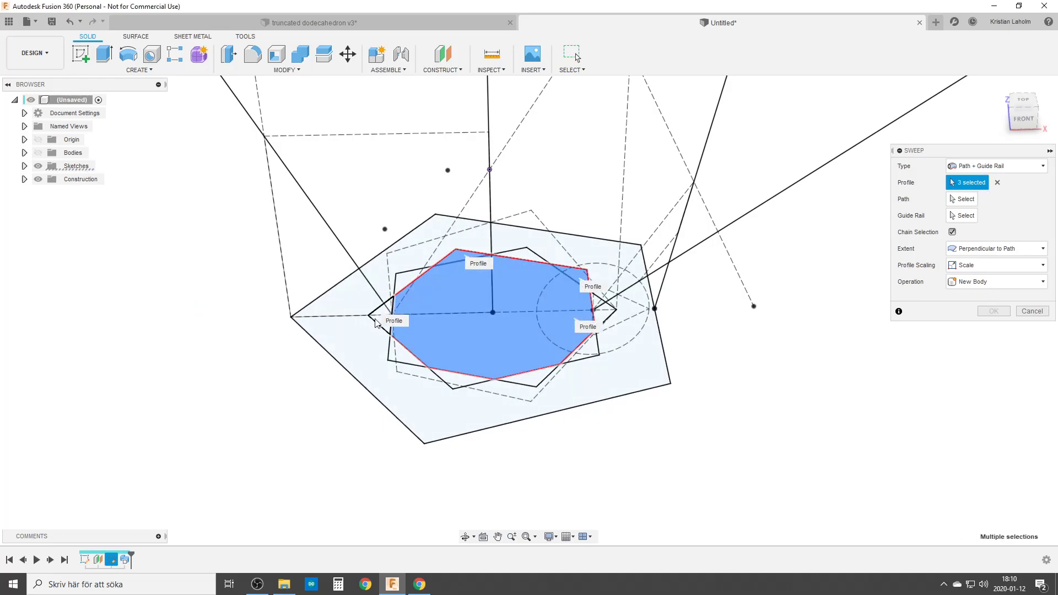
click(453, 382)
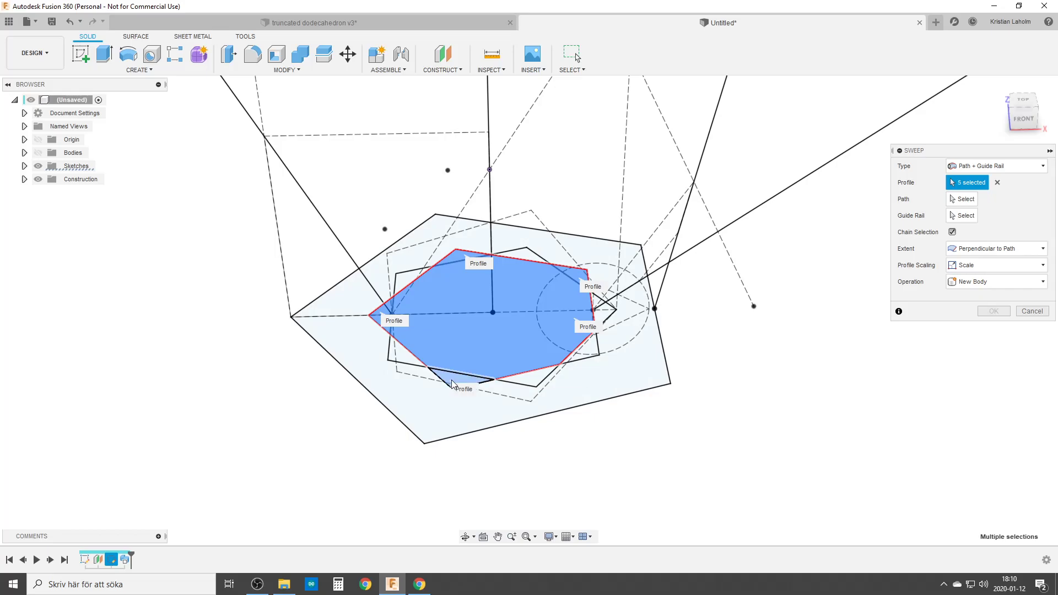
click(591, 354)
Step: Sweep the selected pentagon along the solid vertical line with the far-reaching right slanted line as guide rail, intersecting the existing body
click(961, 199)
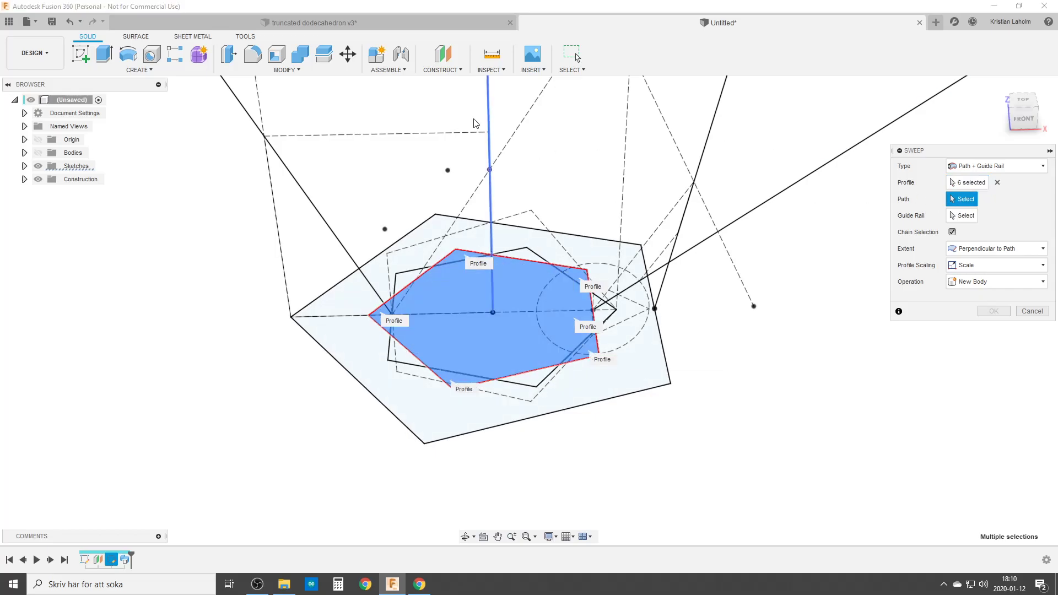
click(491, 97)
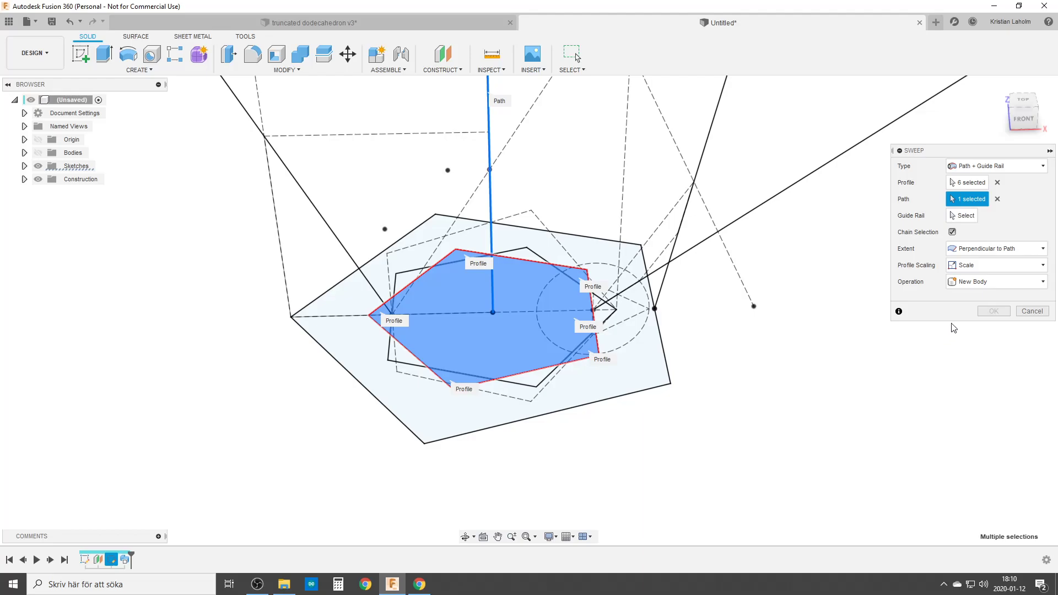
click(962, 216)
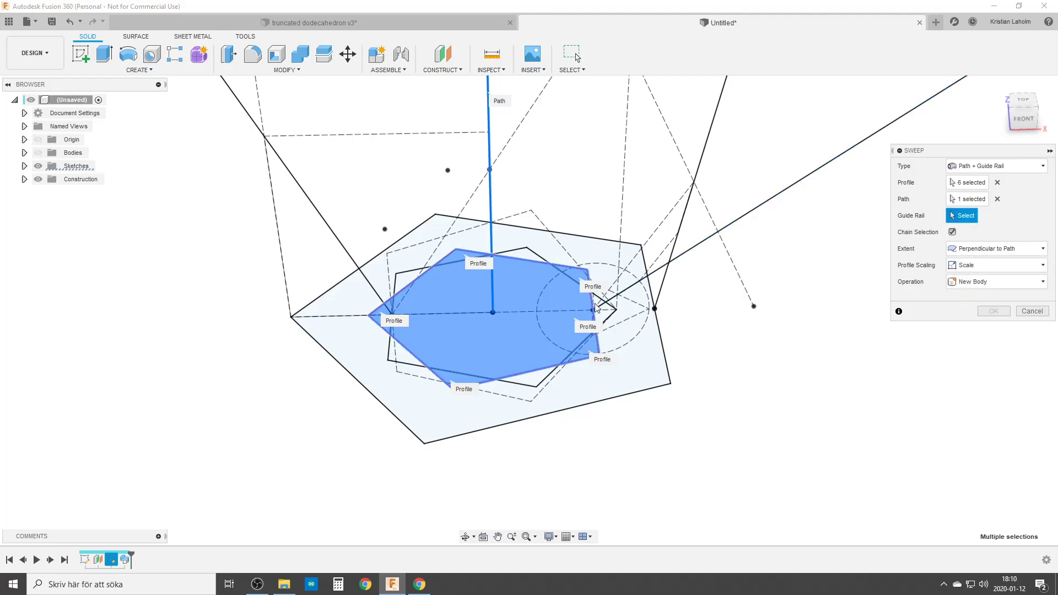
click(783, 195)
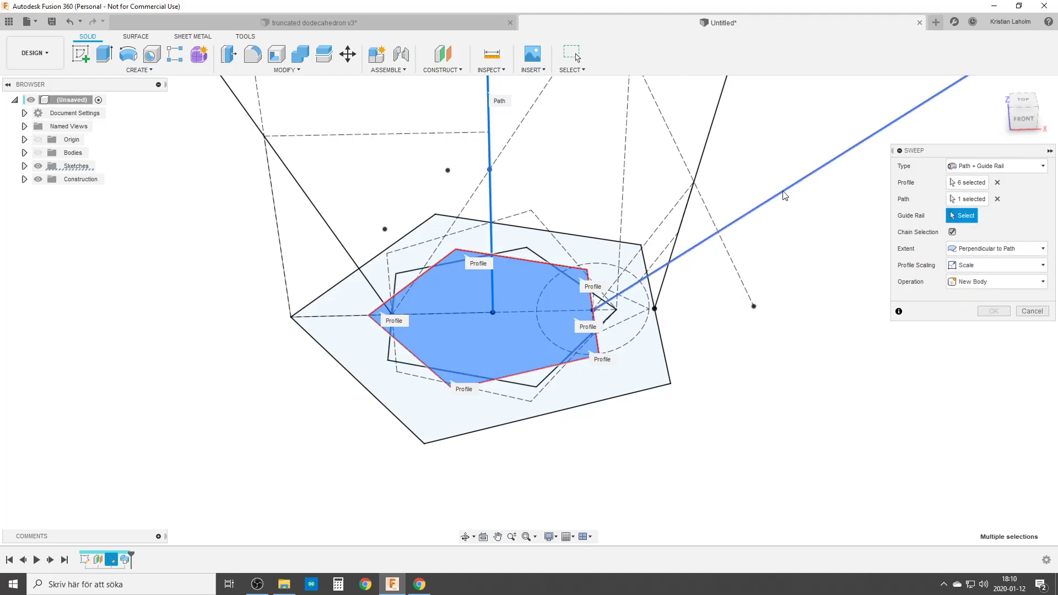
click(38, 153)
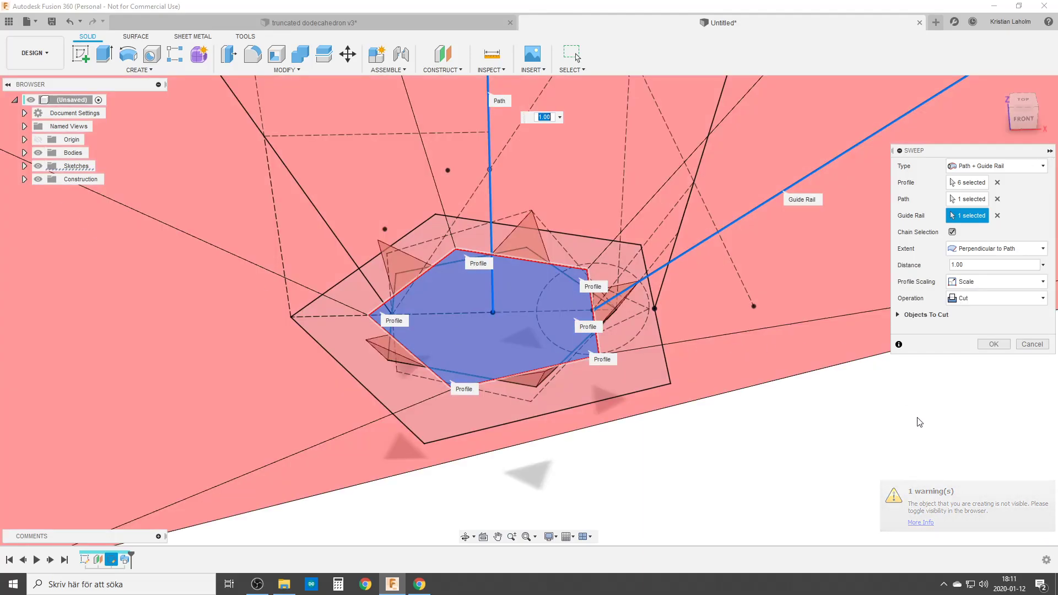
click(1035, 298)
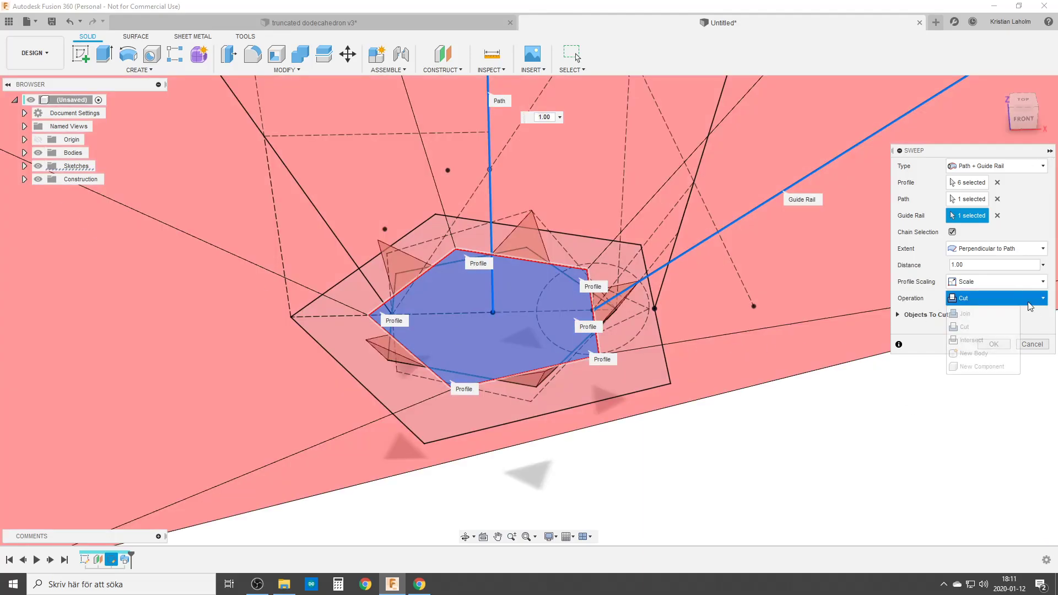
click(967, 337)
click(993, 345)
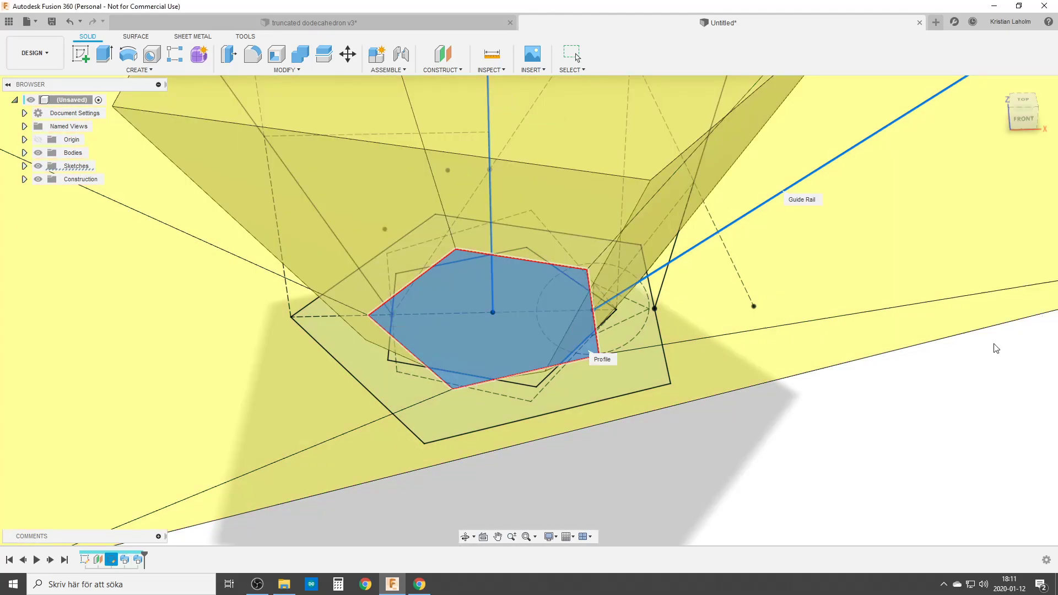
Step: Hide the bodies and start a Path + Guide Rail sweep with all 12 regions of the pentagon sketch as the profile
scroll(297, 308, down, 2)
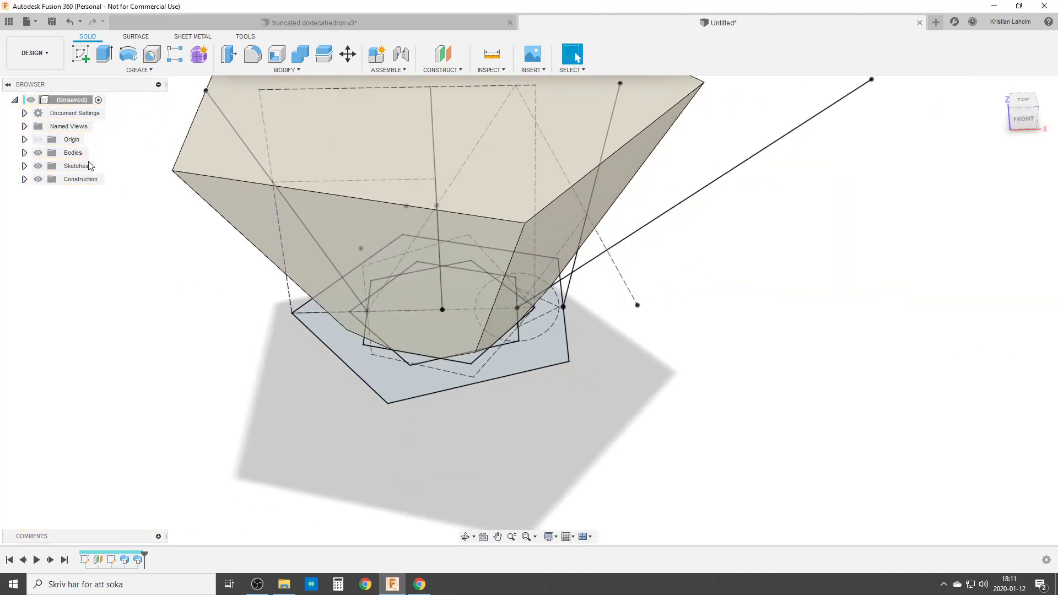
click(38, 153)
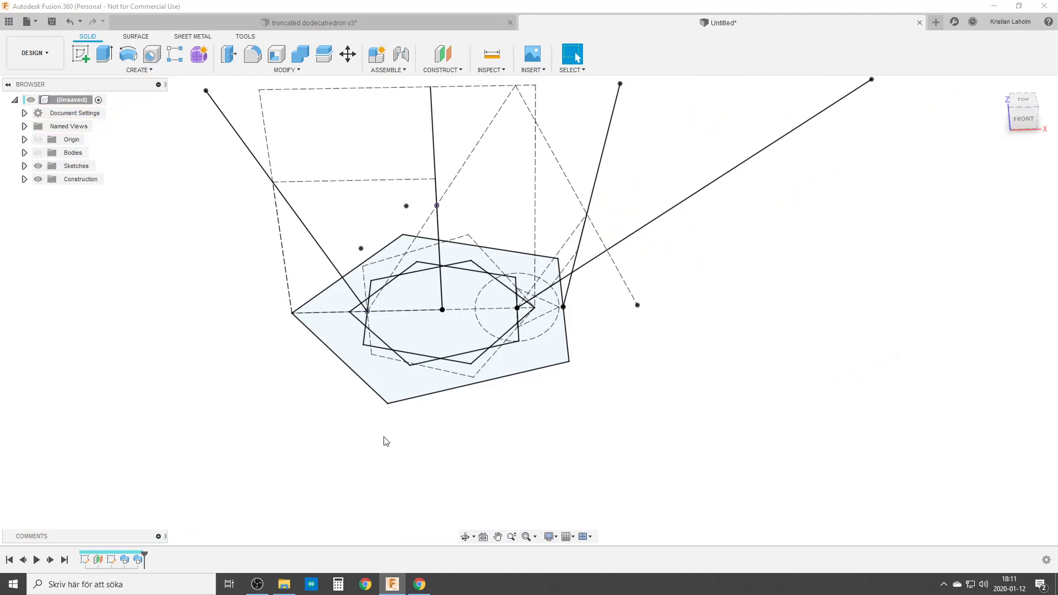
text(sswe)
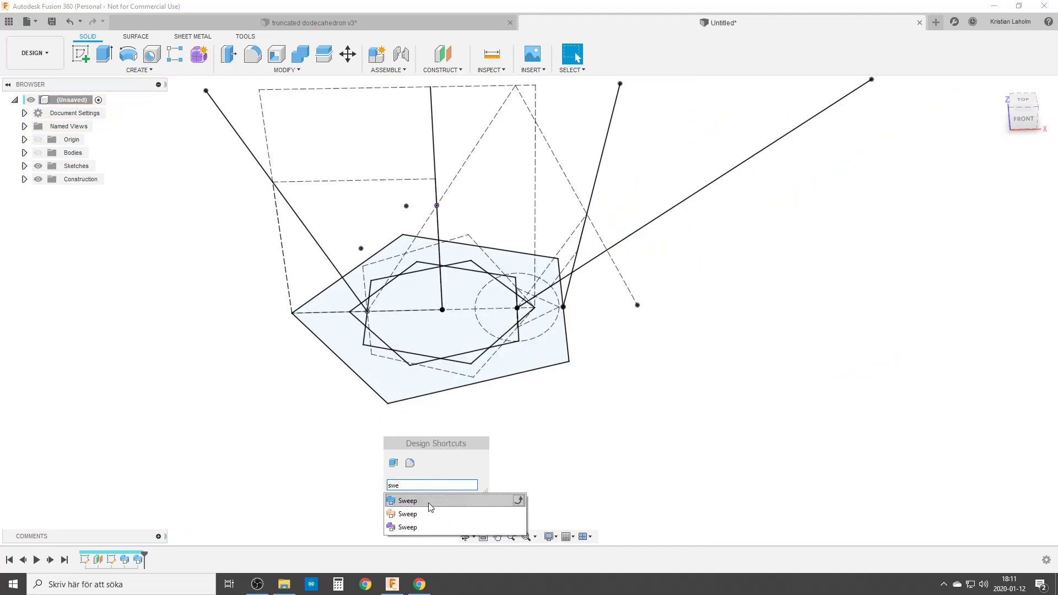
click(430, 505)
drag(202, 172, 626, 491)
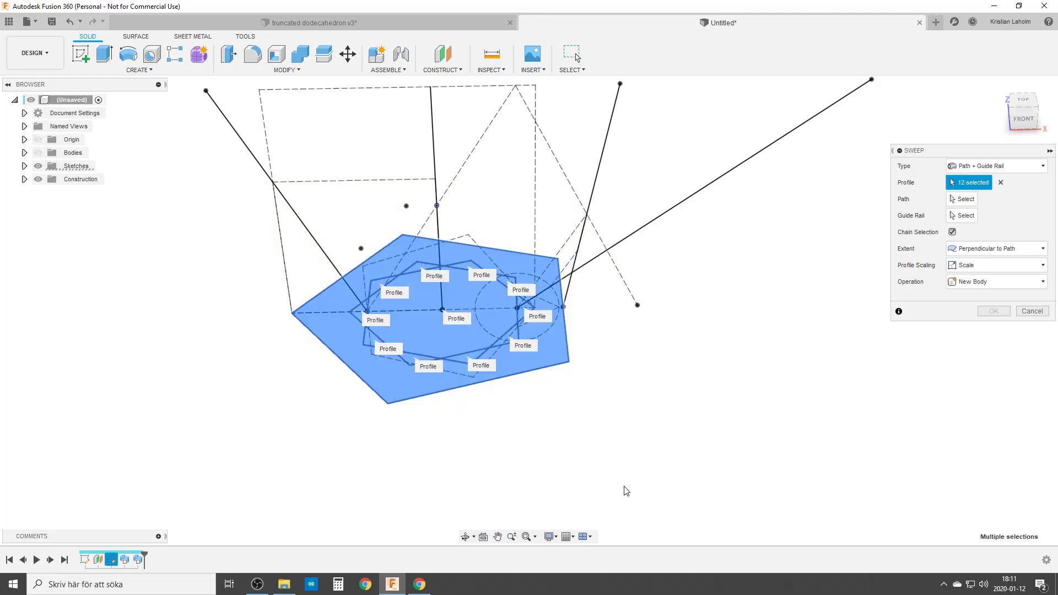
Step: Sweep the 12 regions along the solid vertical line with the steeper right slanted line as guide rail, using the Intersect operation
click(963, 199)
click(433, 124)
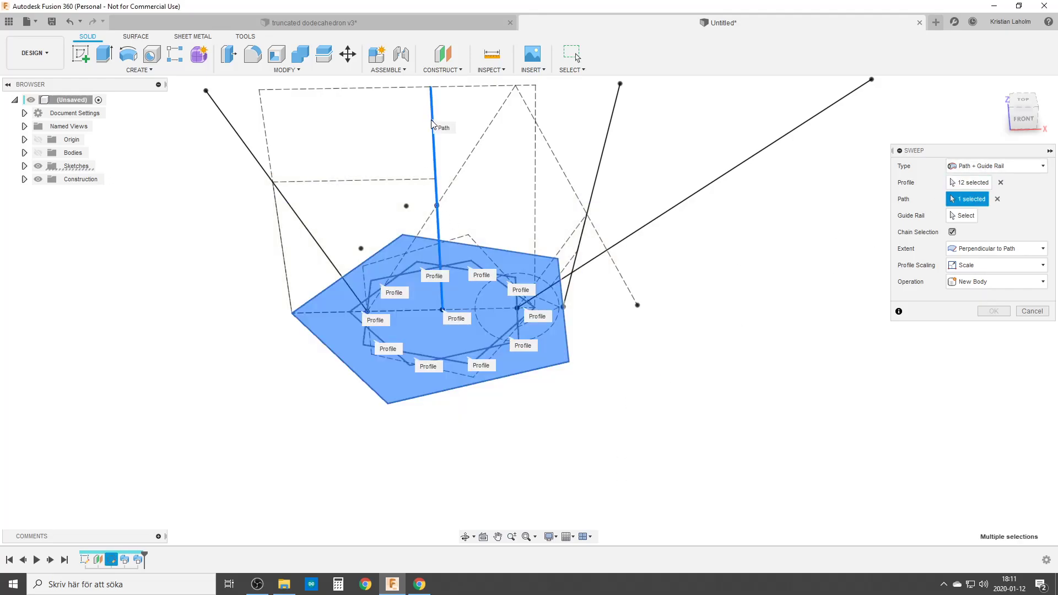
click(968, 214)
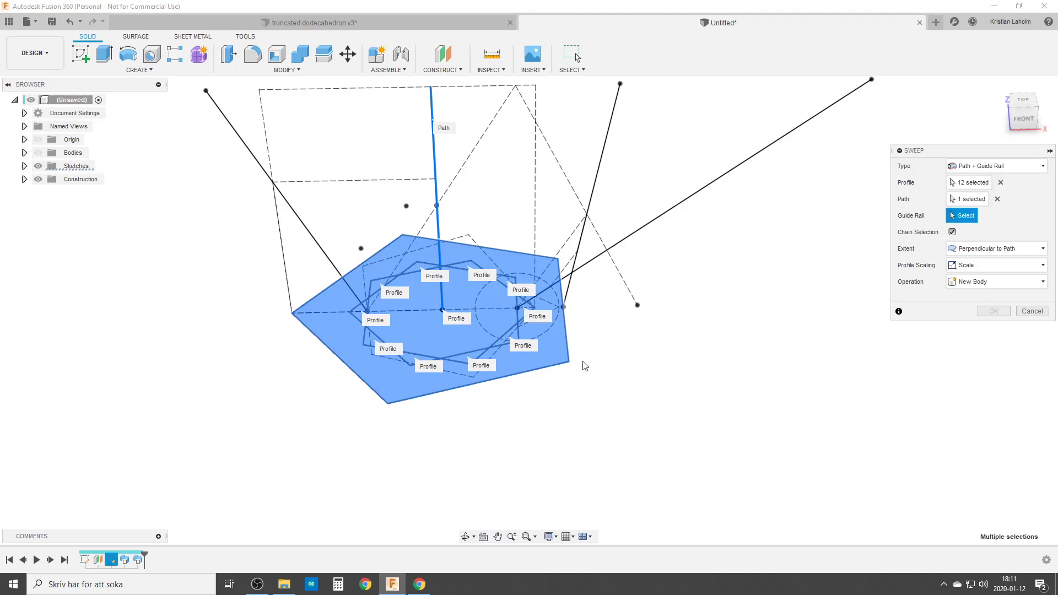
click(597, 175)
click(38, 152)
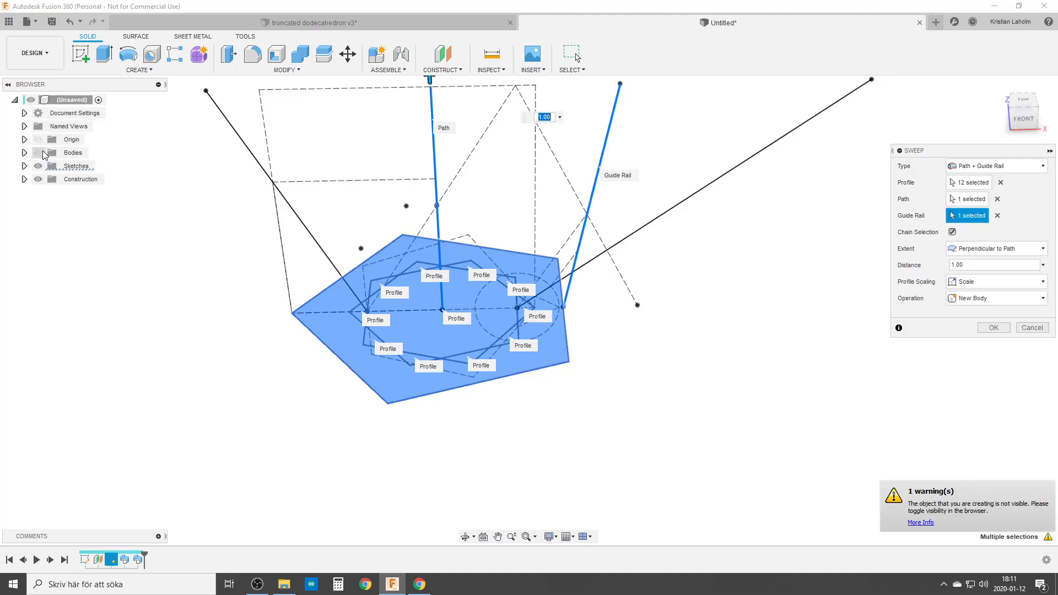
click(991, 298)
click(972, 341)
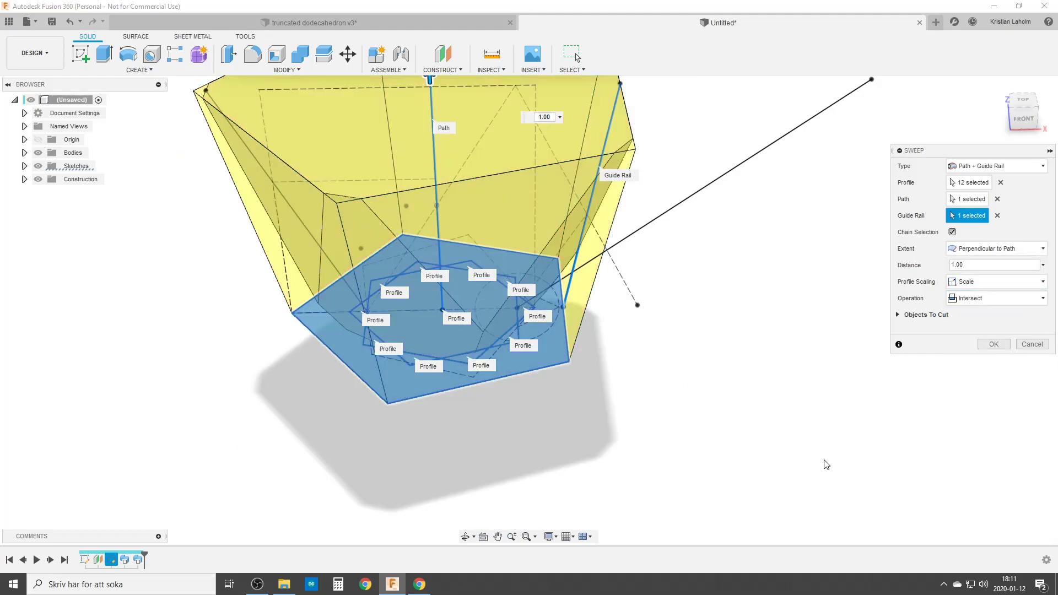
click(994, 344)
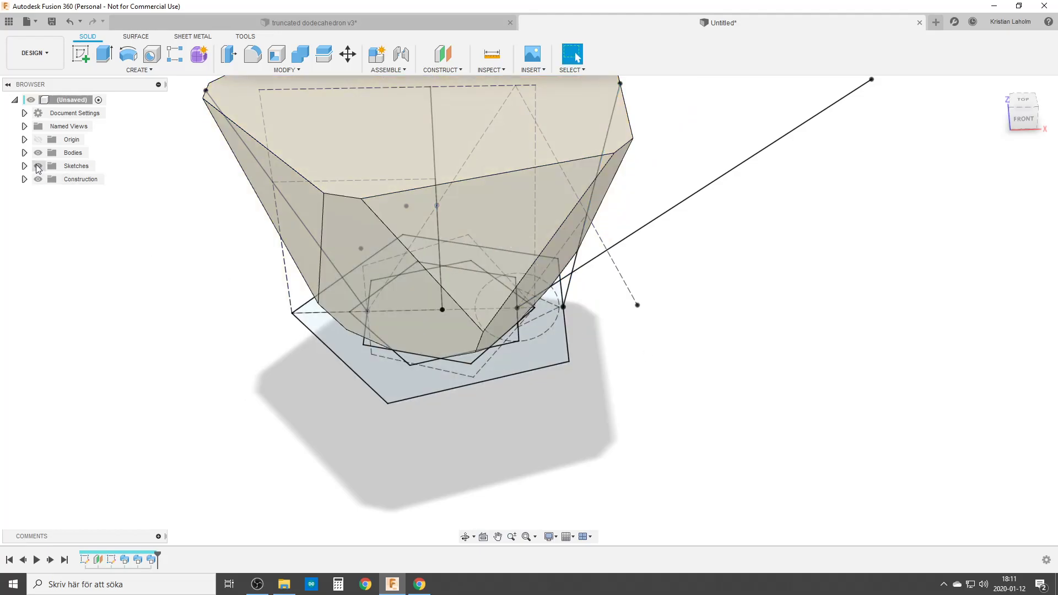
Step: Hide all sketches so that only the solid body is displayed
click(38, 167)
mouse_move(385, 347)
middle_down()
mouse_move(433, 259)
mouse_move(520, 429)
mouse_move(548, 272)
mouse_move(538, 300)
mouse_move(544, 224)
mouse_move(534, 309)
mouse_move(501, 333)
middle_up()
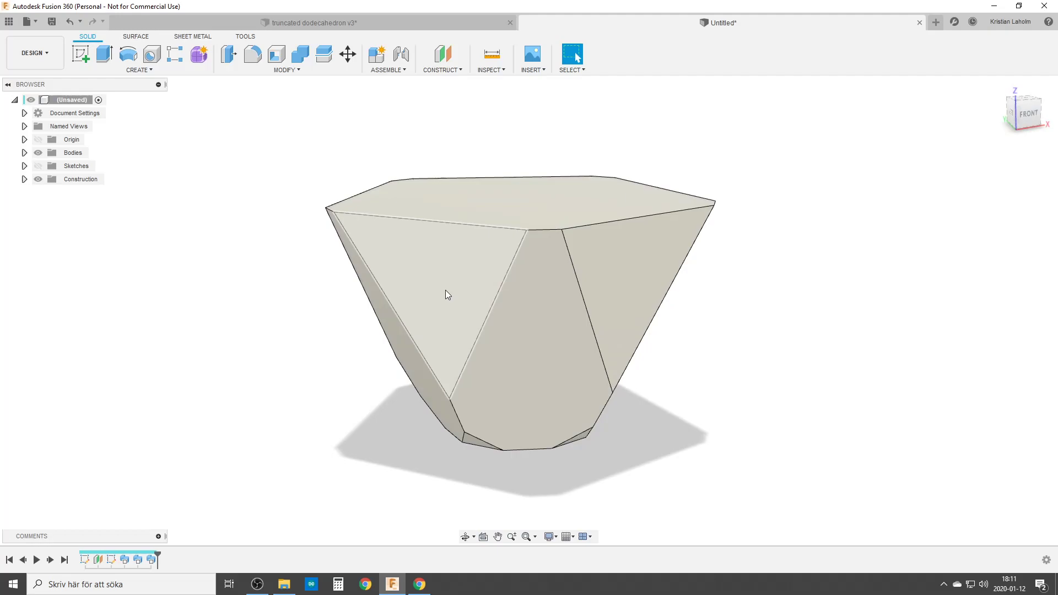
shift+middle_drag(395, 278, 475, 331)
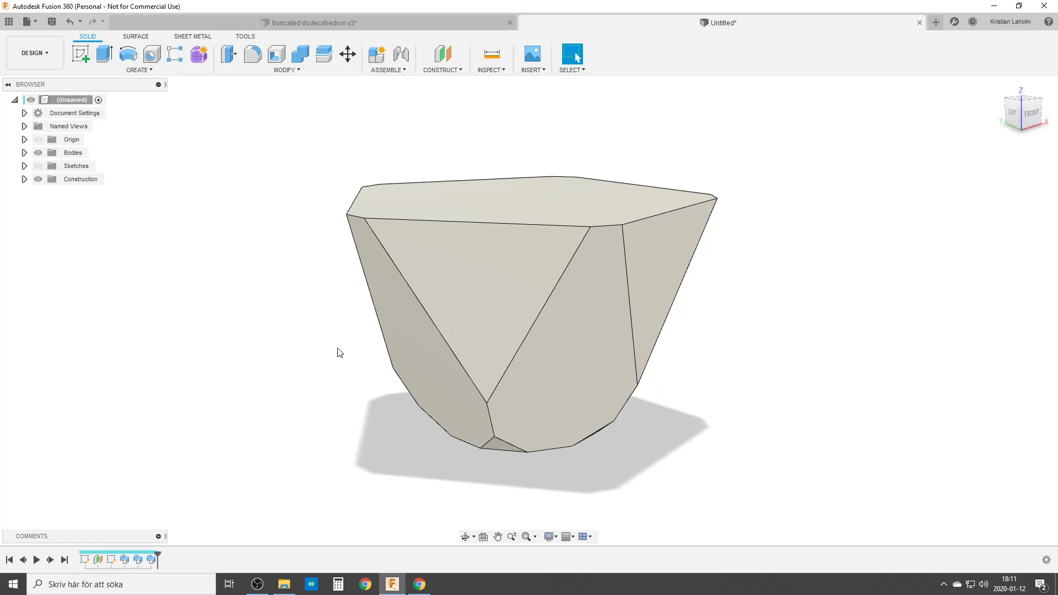
Step: Duplicate the body with a full circular pattern of quantity 2 about the horizontal Y axis of the origin
text(scir)
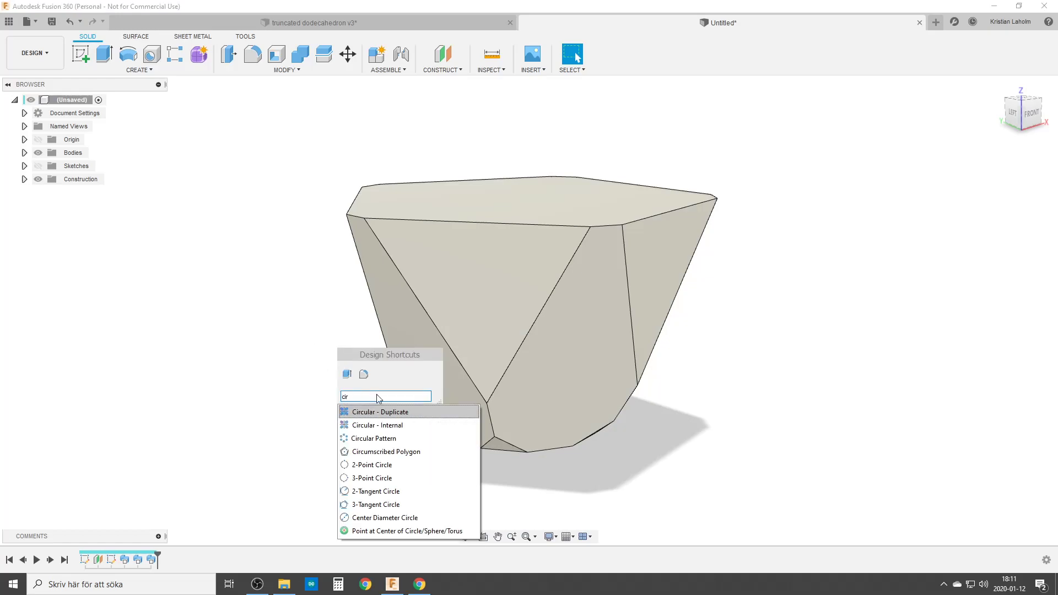
click(470, 438)
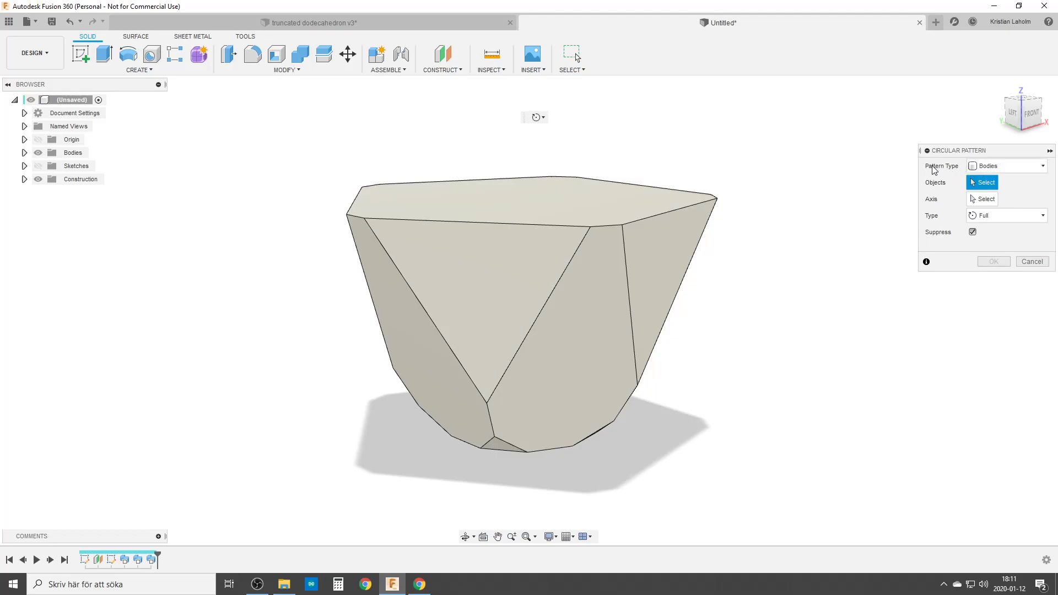
click(491, 302)
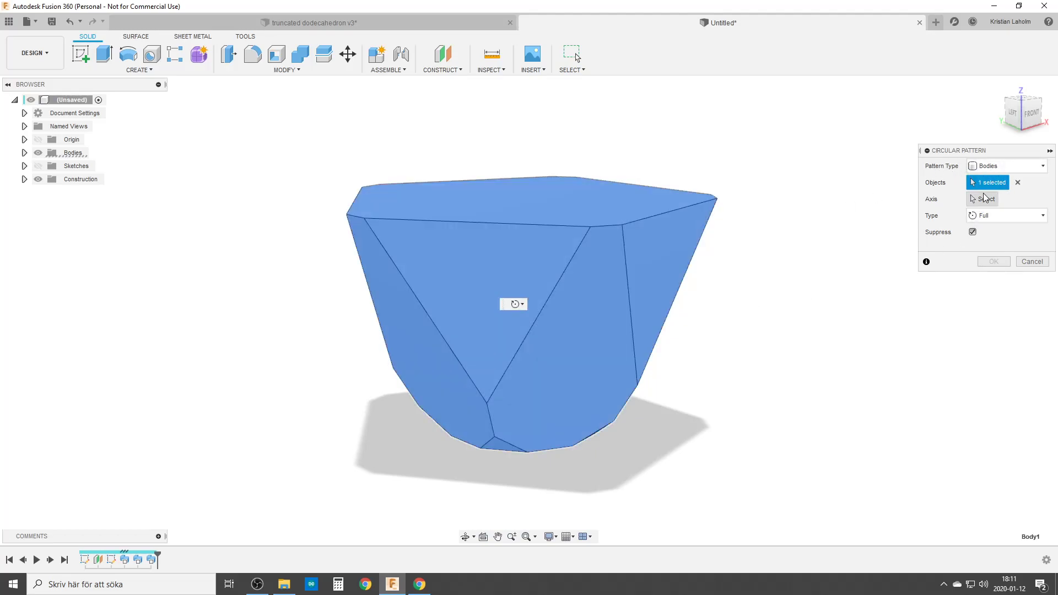
click(984, 200)
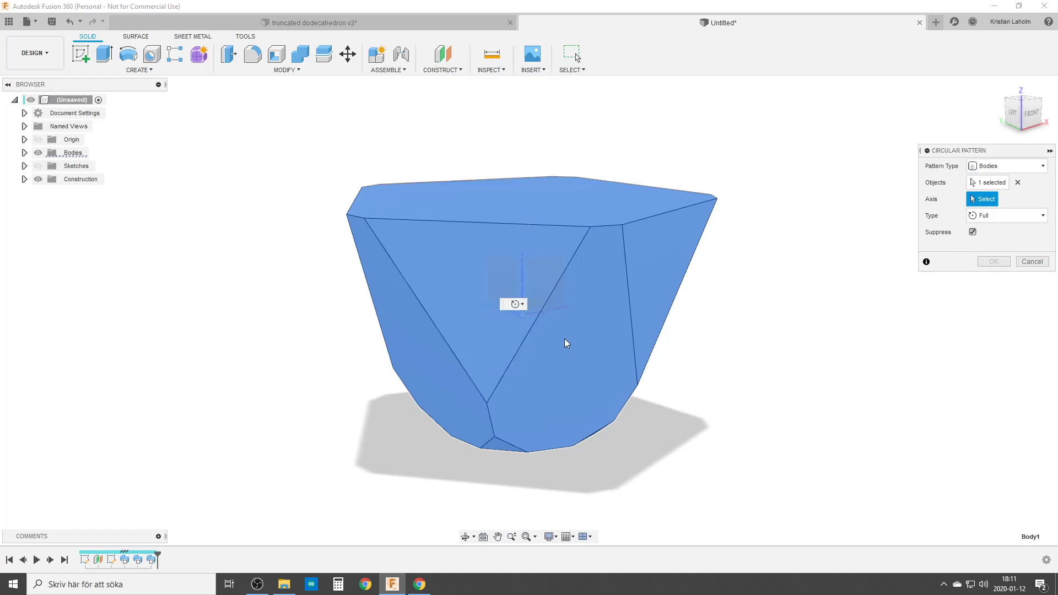
shift+middle_drag(576, 339, 448, 366)
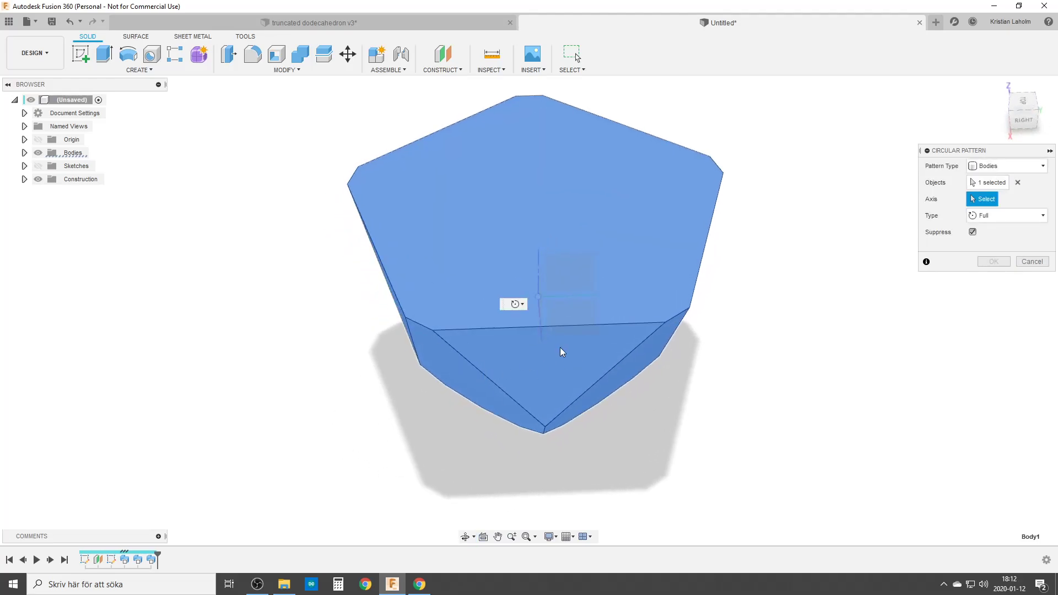
mouse_move(557, 368)
shift+middle_down()
mouse_move(472, 354)
mouse_move(462, 323)
mouse_move(471, 365)
shift+middle_up()
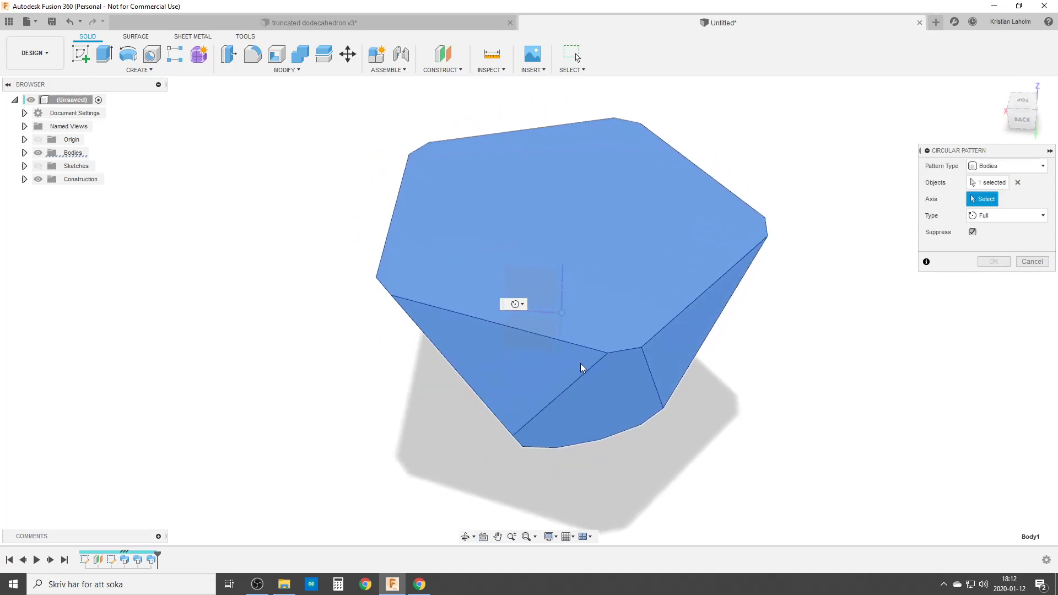
click(561, 333)
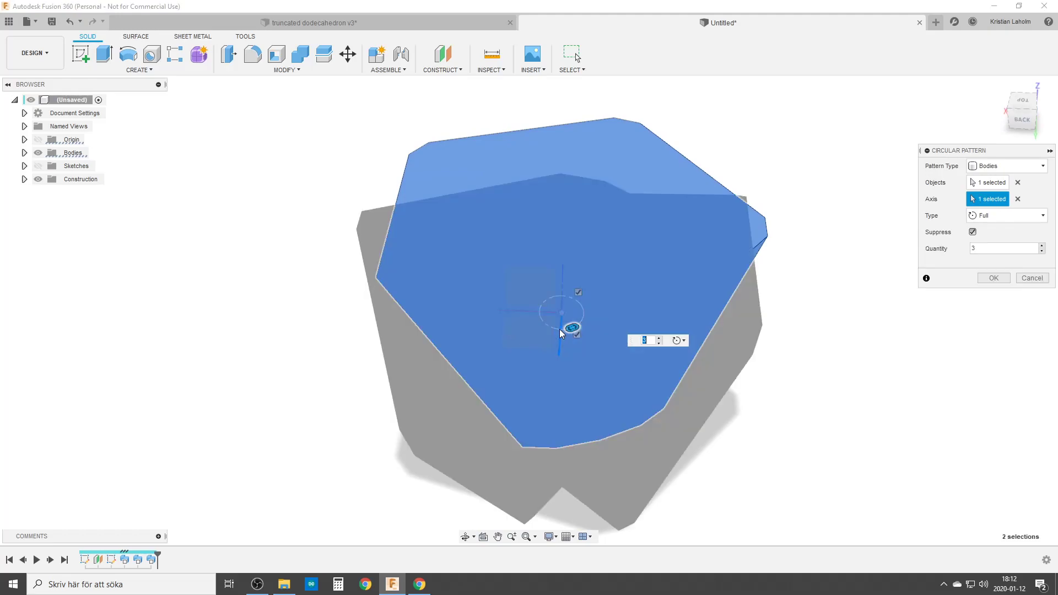
text(2)
key(Return)
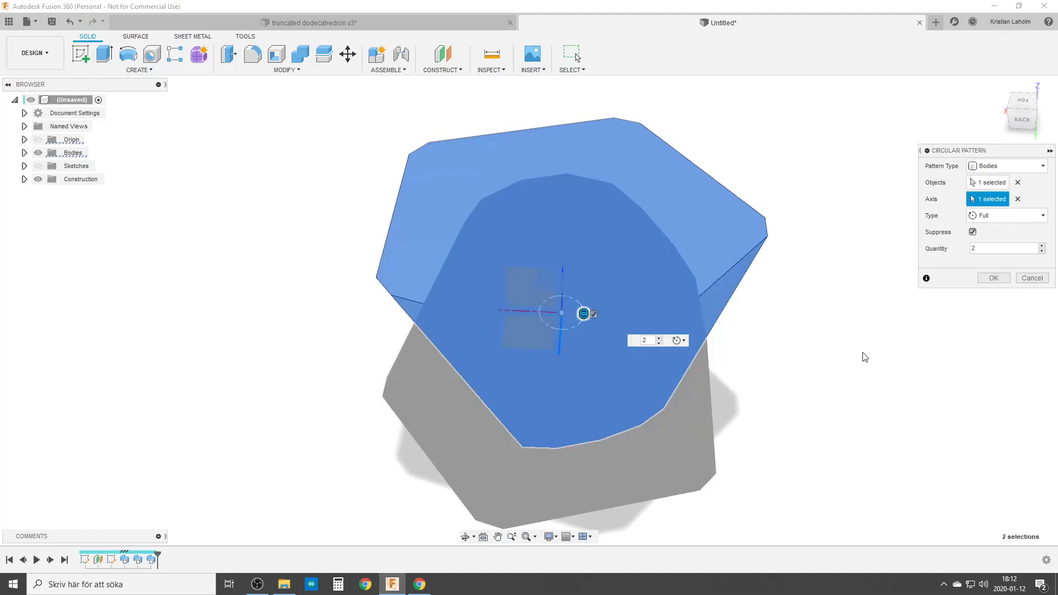
click(993, 277)
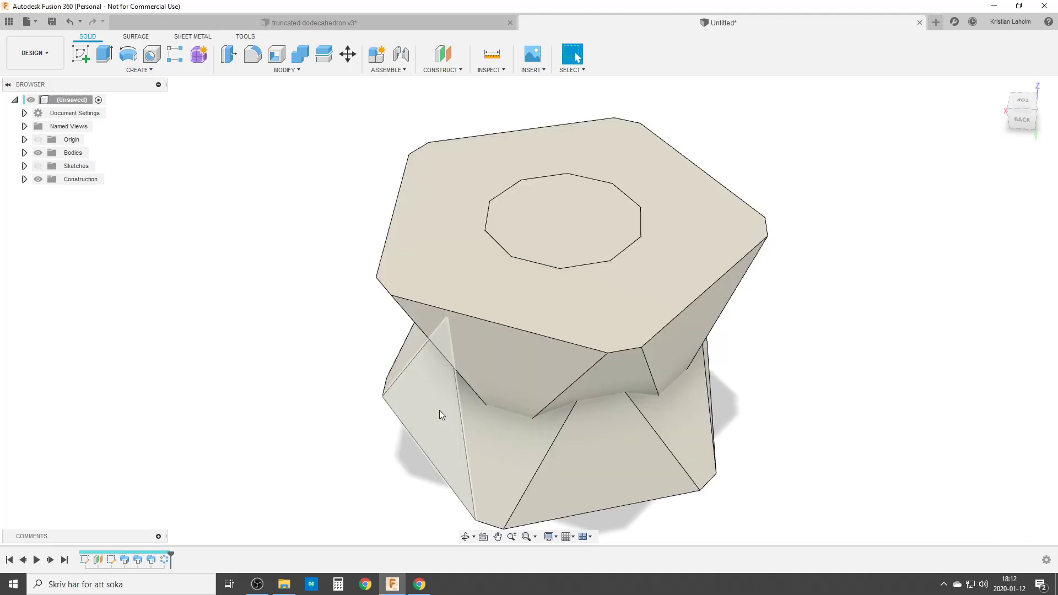
Step: Combine the upper body as target with the lower body as tool, using the Intersect operation
shift+middle_drag(439, 410, 633, 323)
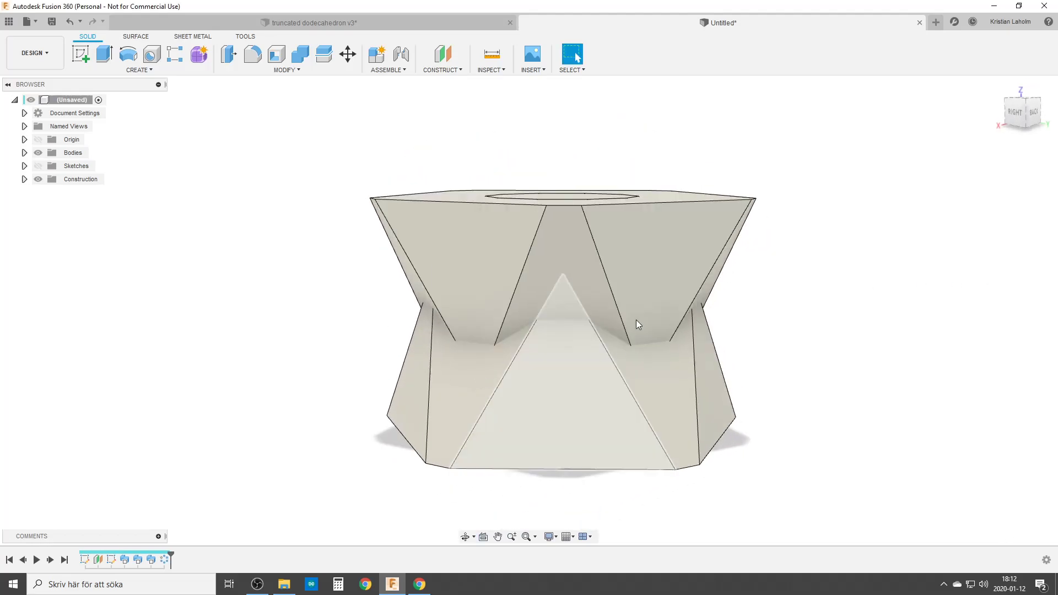
shift+middle_drag(533, 358, 562, 306)
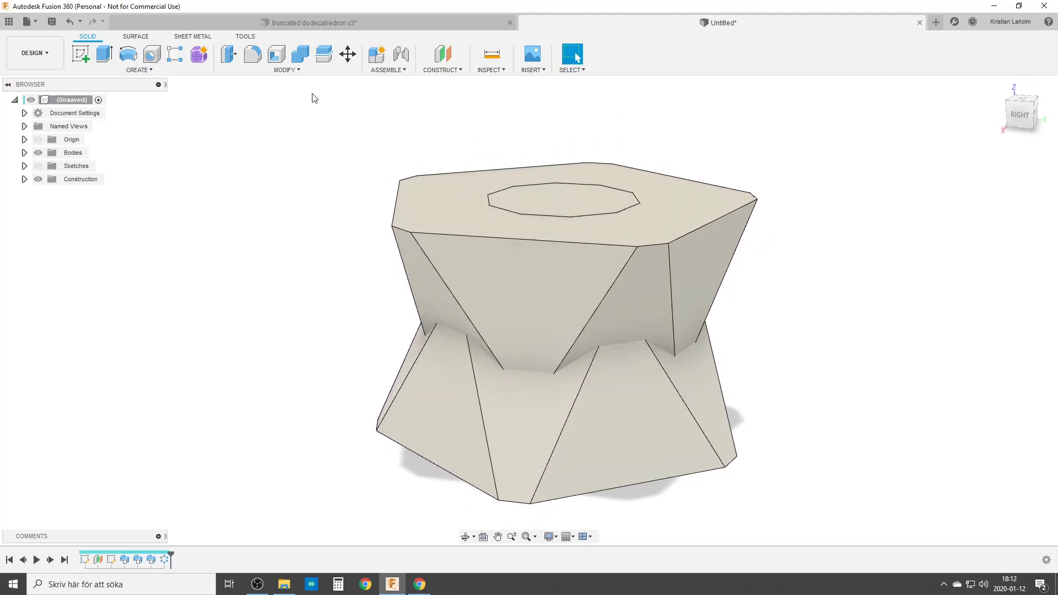
click(300, 54)
click(521, 258)
click(438, 384)
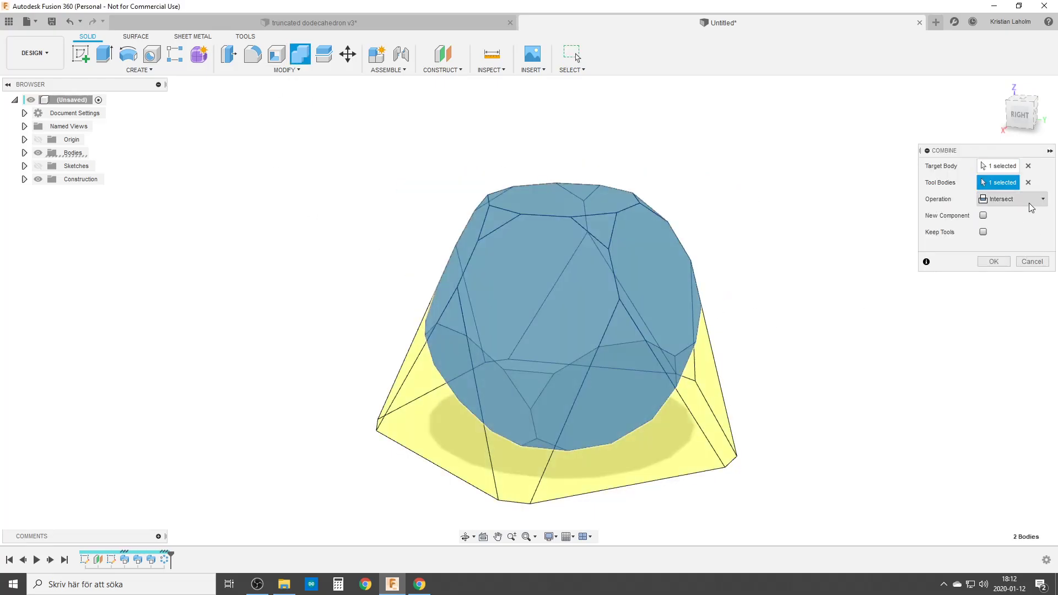
click(993, 261)
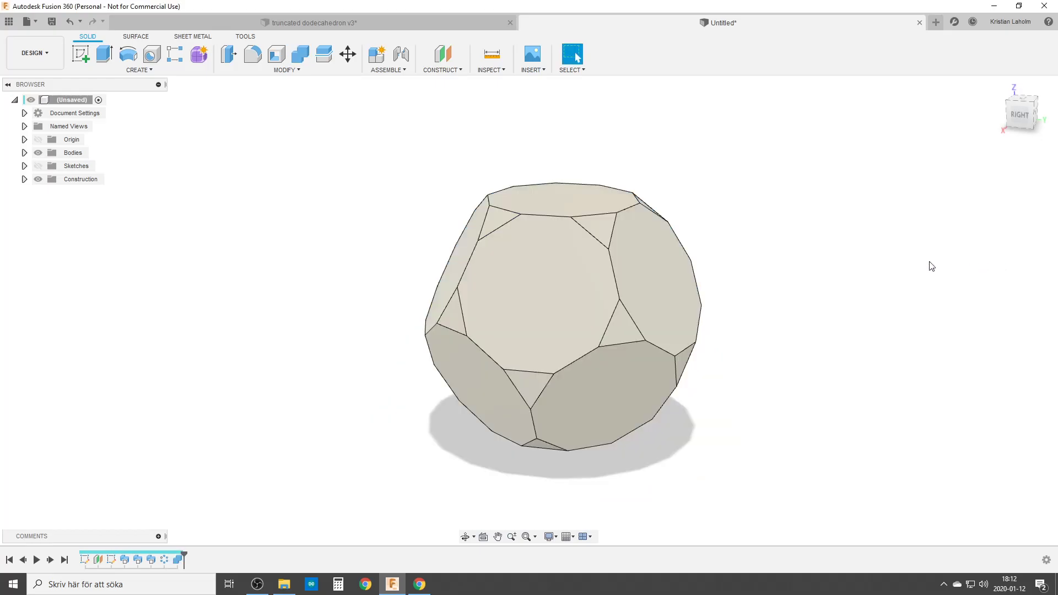
Step: Measure the distance between the top and bottom ten-sided faces of the truncated dodecahedron
drag(475, 304, 438, 292)
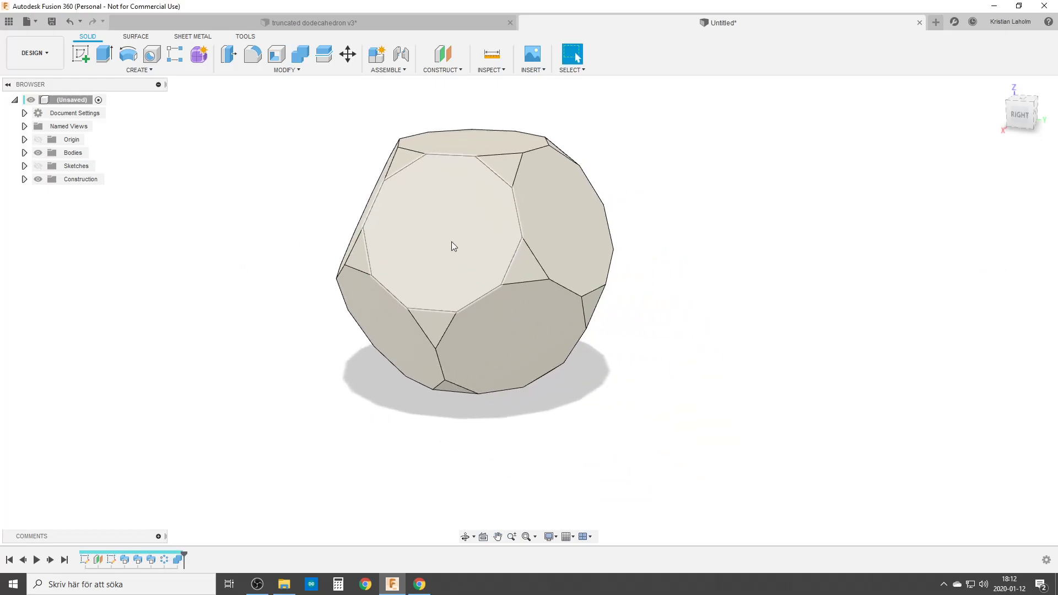
click(492, 53)
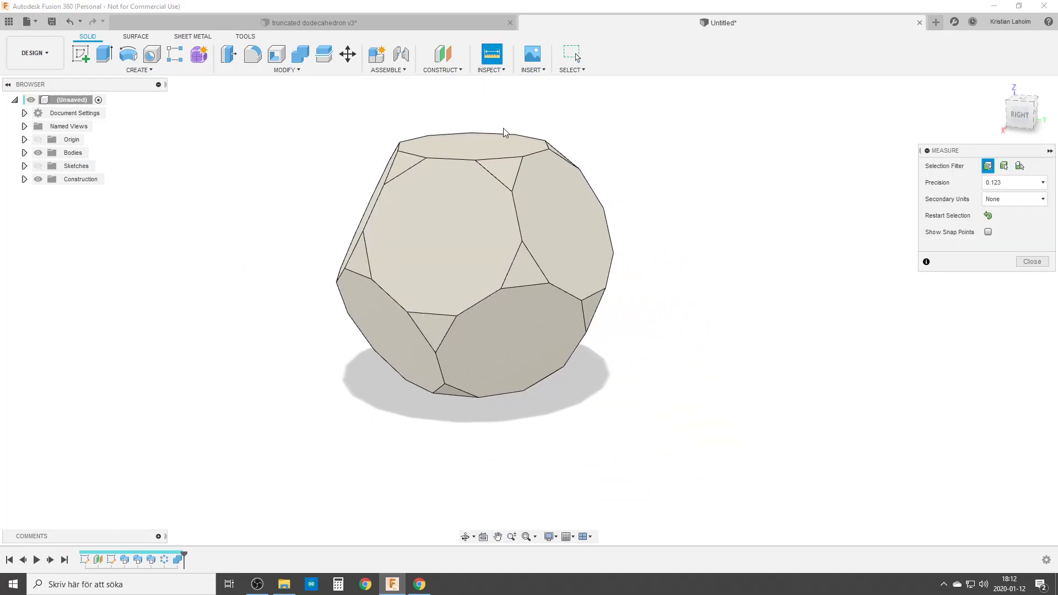
click(475, 140)
shift+middle_drag(484, 279, 494, 368)
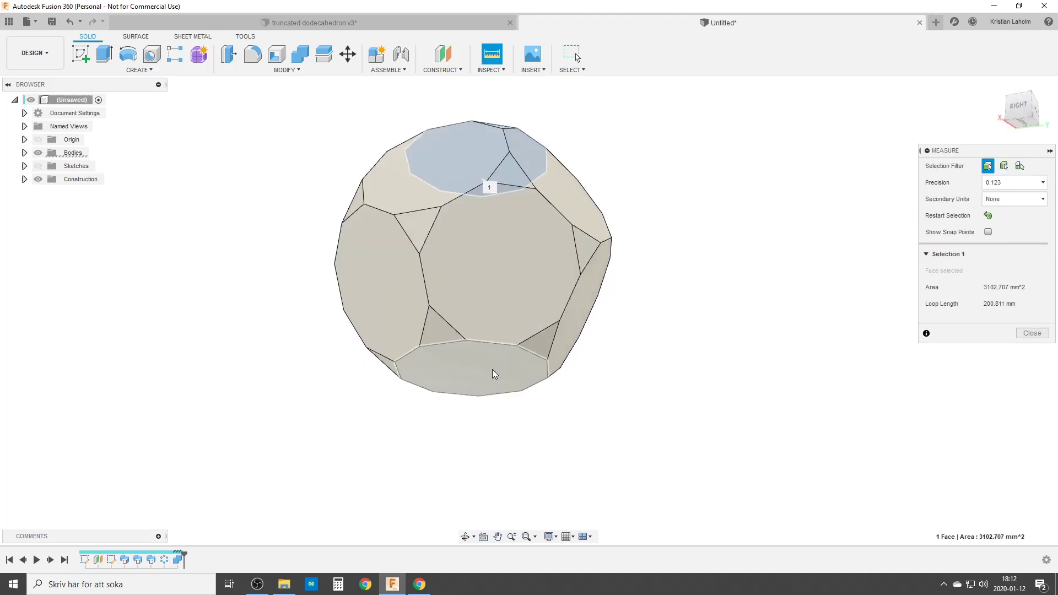
click(492, 369)
shift+middle_drag(515, 333, 511, 219)
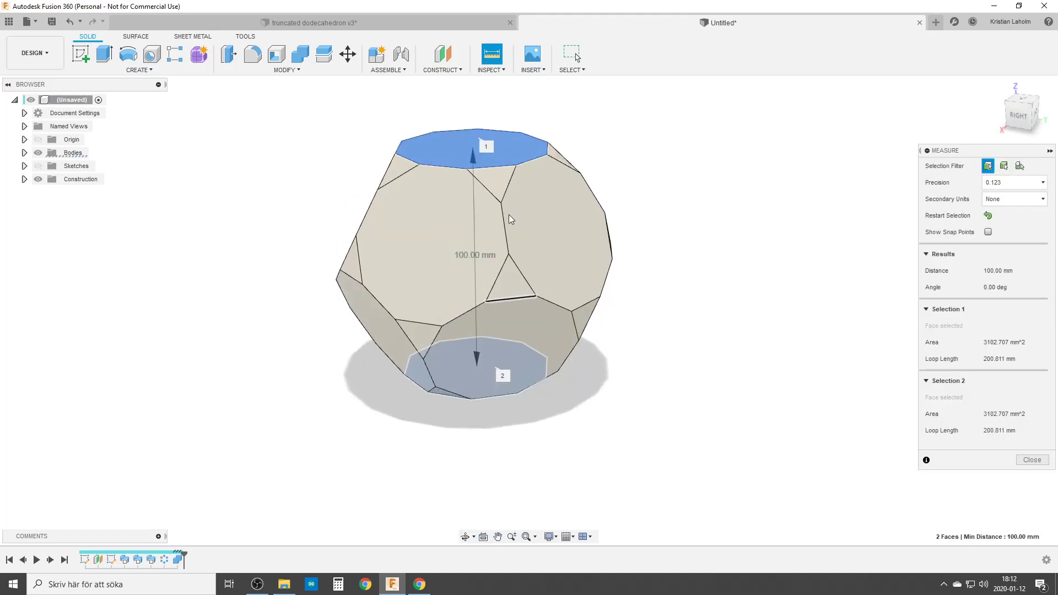
Step: Measure the lengths of several edges between neighbouring faces of the truncated dodecahedron, restarting the measurement first
click(491, 49)
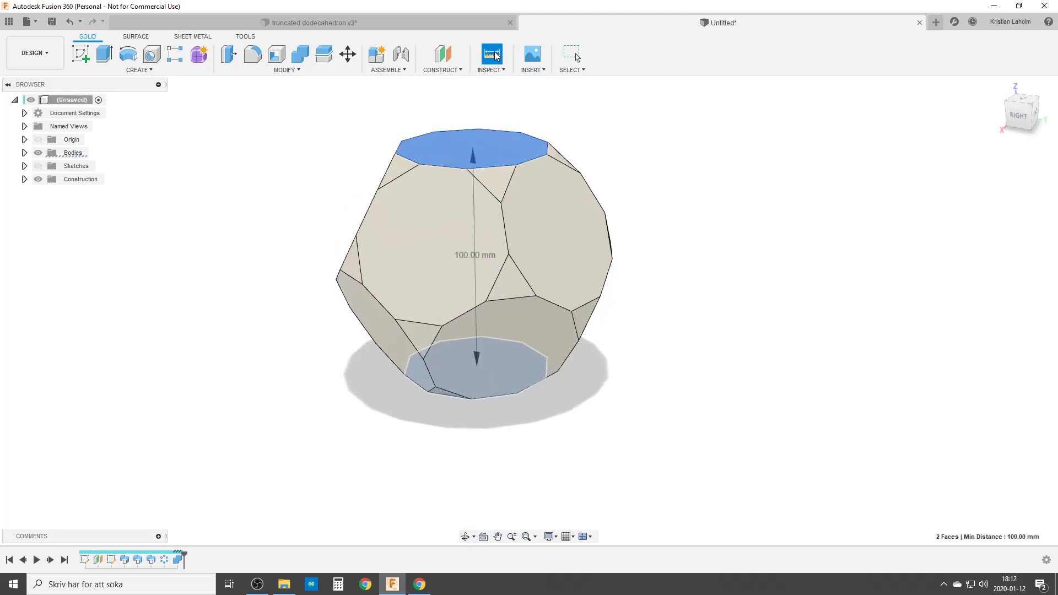
click(505, 229)
click(464, 313)
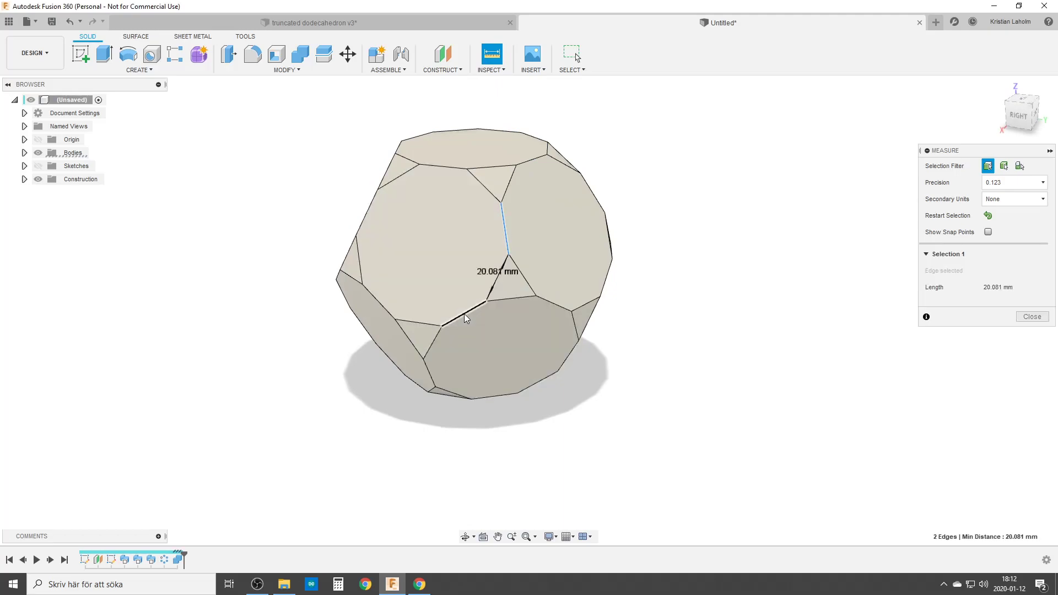
click(427, 369)
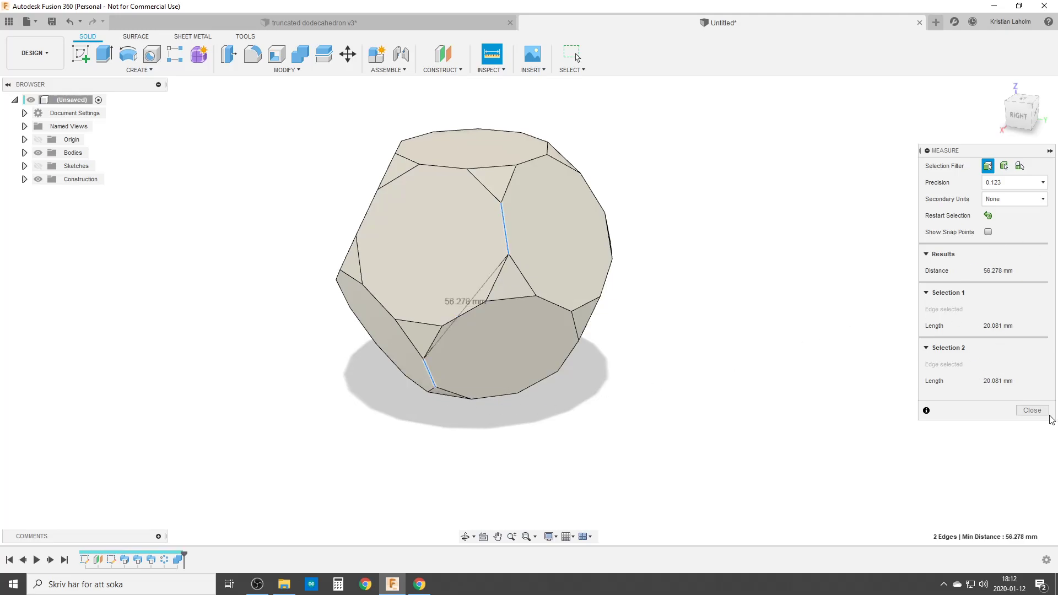
click(1031, 410)
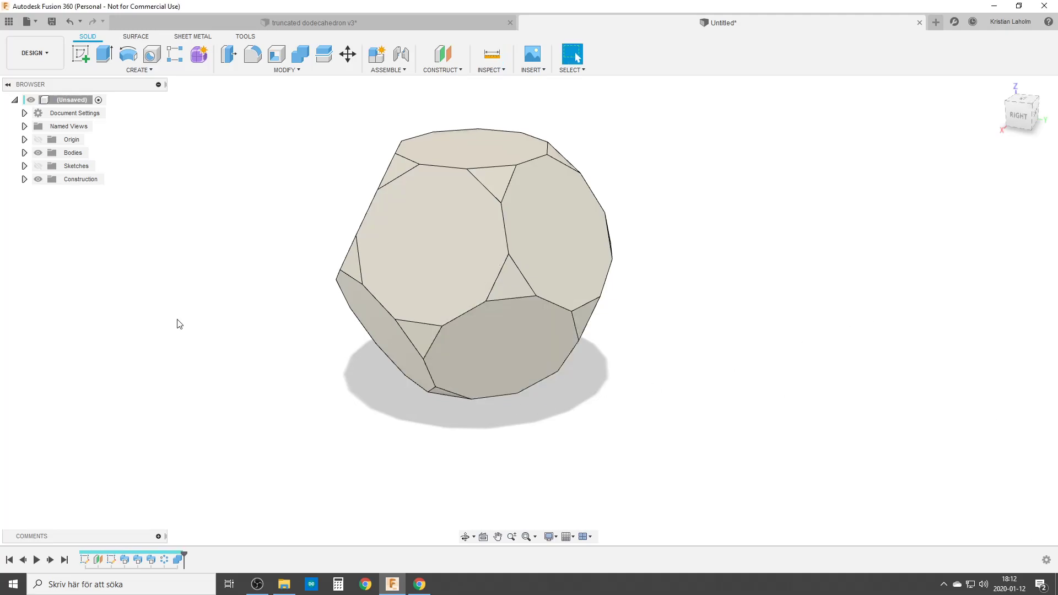
Step: Edit the first sketch in the timeline, show its dimensions, set the overall height dimension to 68 mm and finish the sketch
double_click(85, 559)
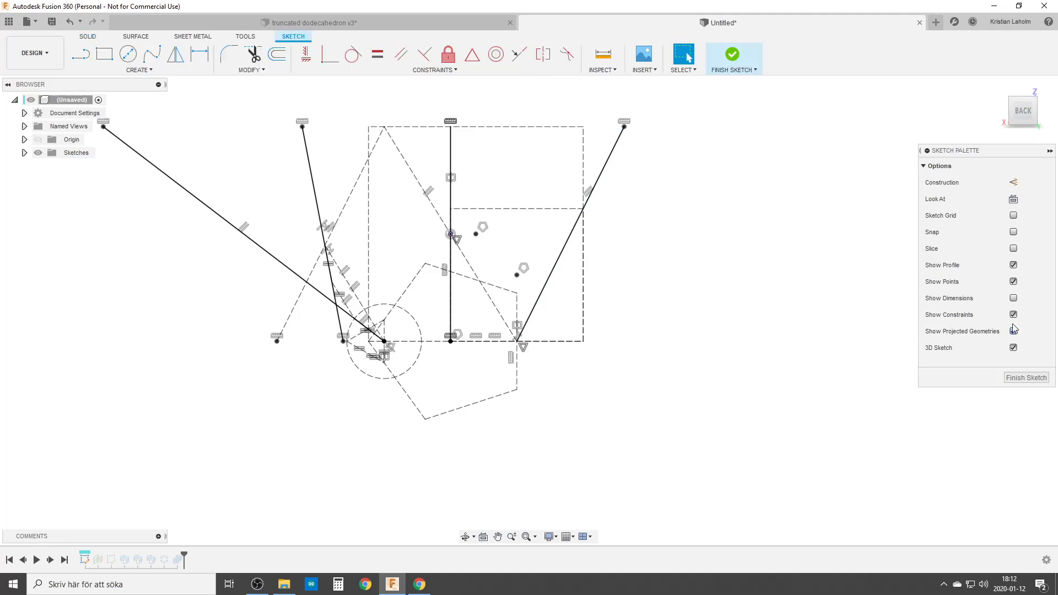
click(1014, 298)
double_click(721, 203)
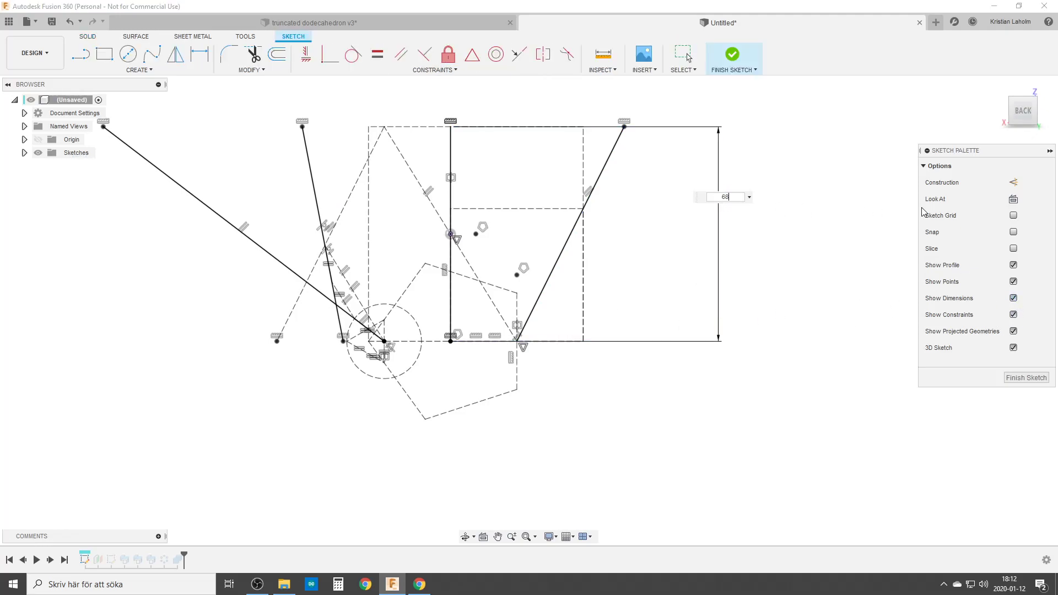
key(Return)
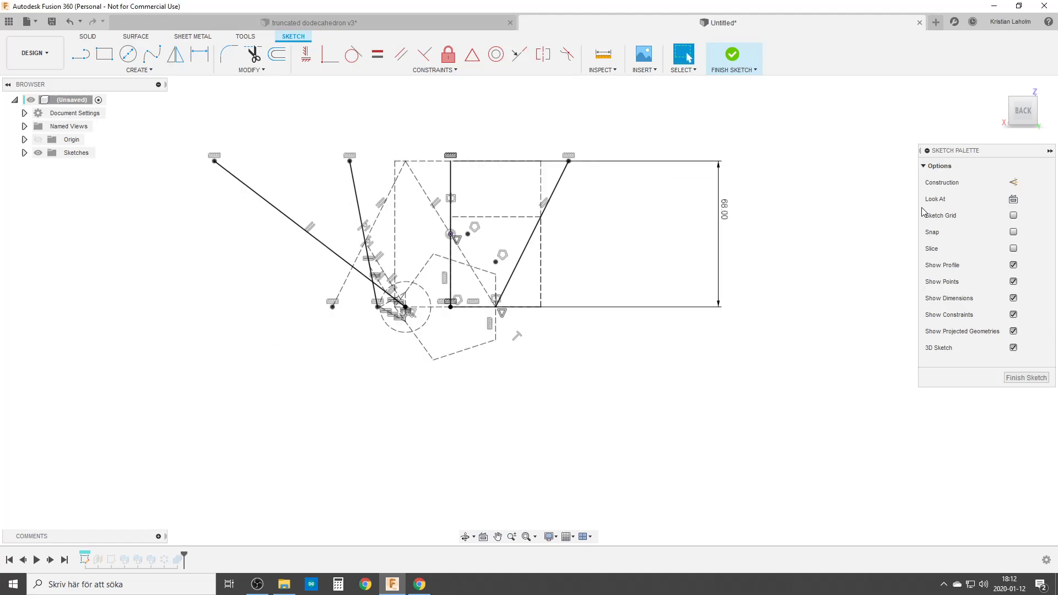
click(1019, 376)
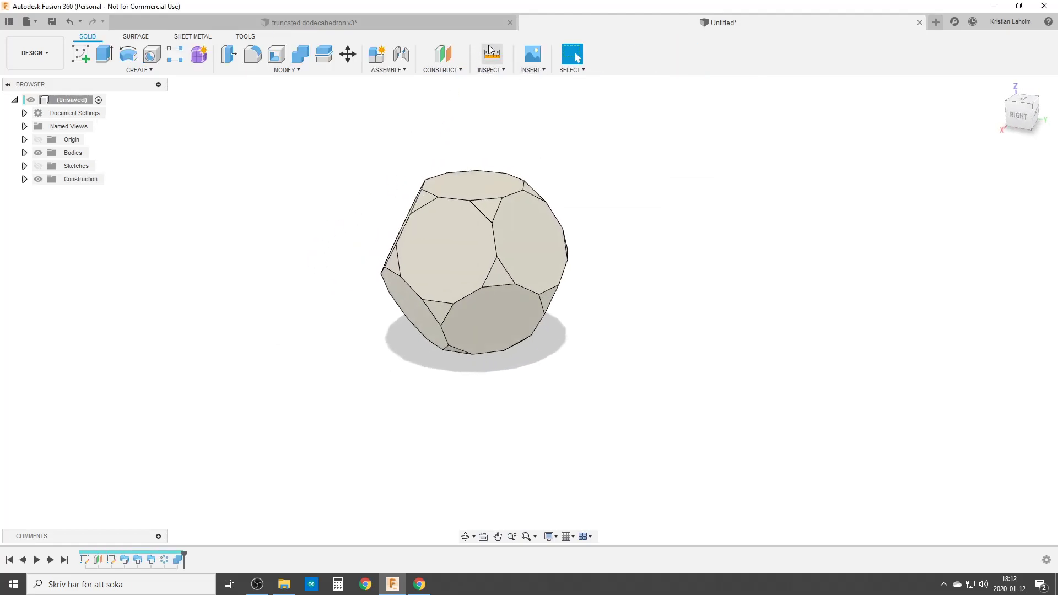
Step: Measure the distance between the top and bottom ten-sided faces of the resized solid and end the measurement
click(489, 49)
click(466, 180)
shift+middle_drag(466, 180, 472, 323)
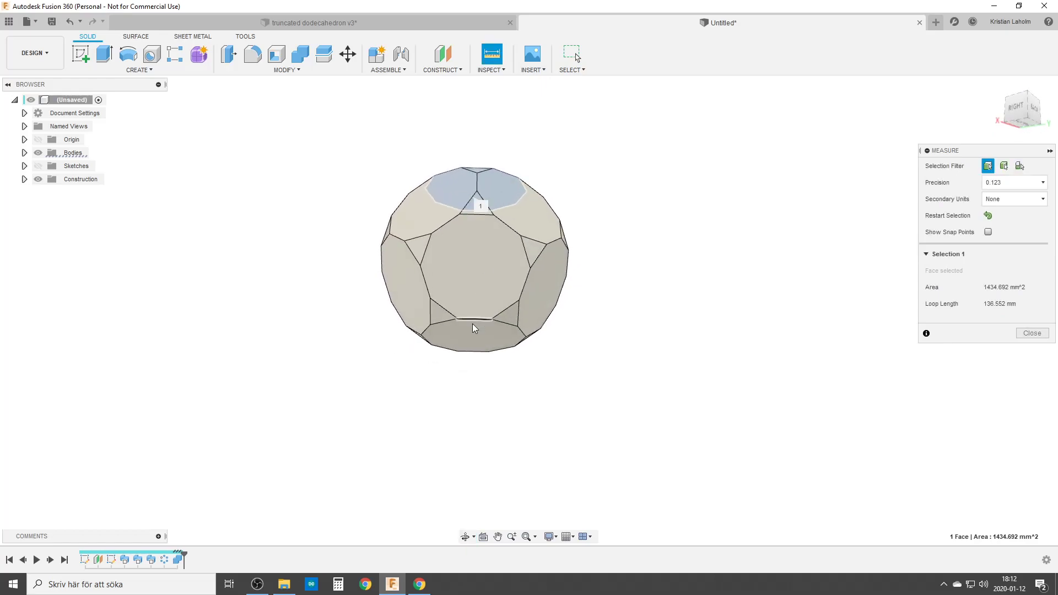
click(473, 339)
shift+middle_drag(458, 240, 467, 299)
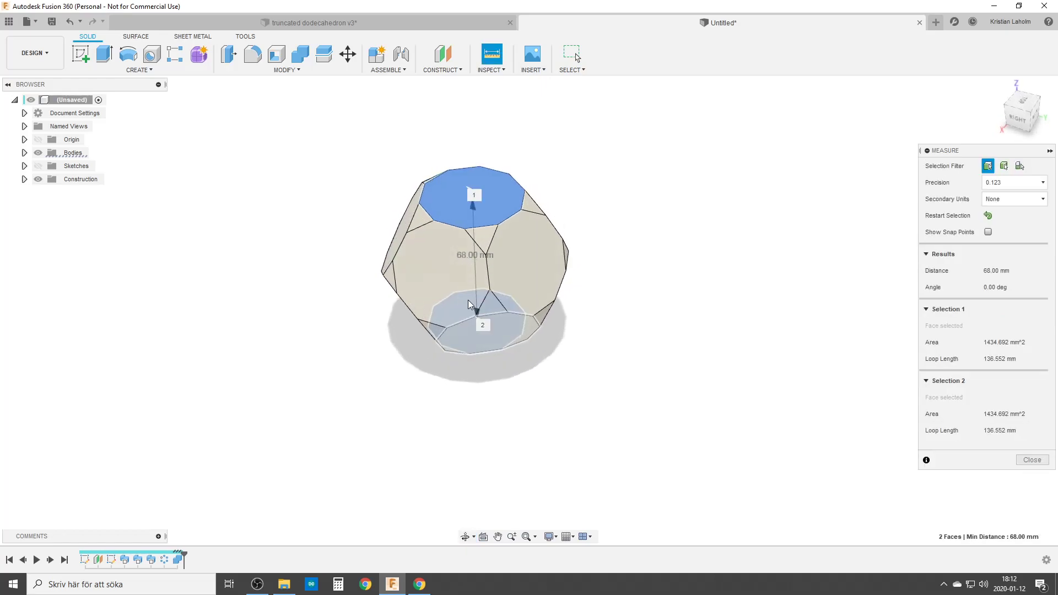
scroll(590, 275, up, 2)
click(1031, 460)
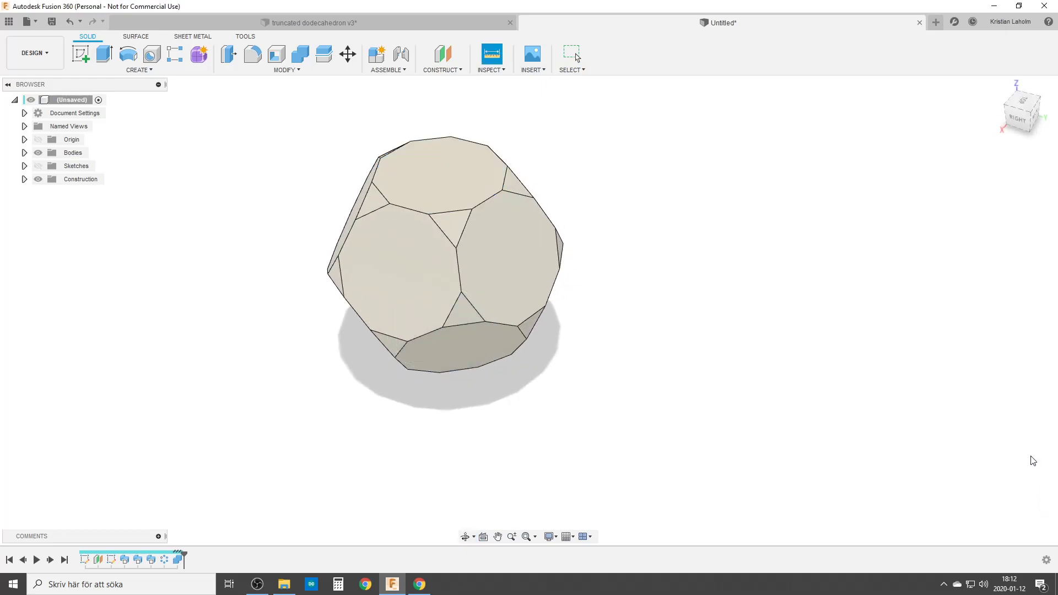